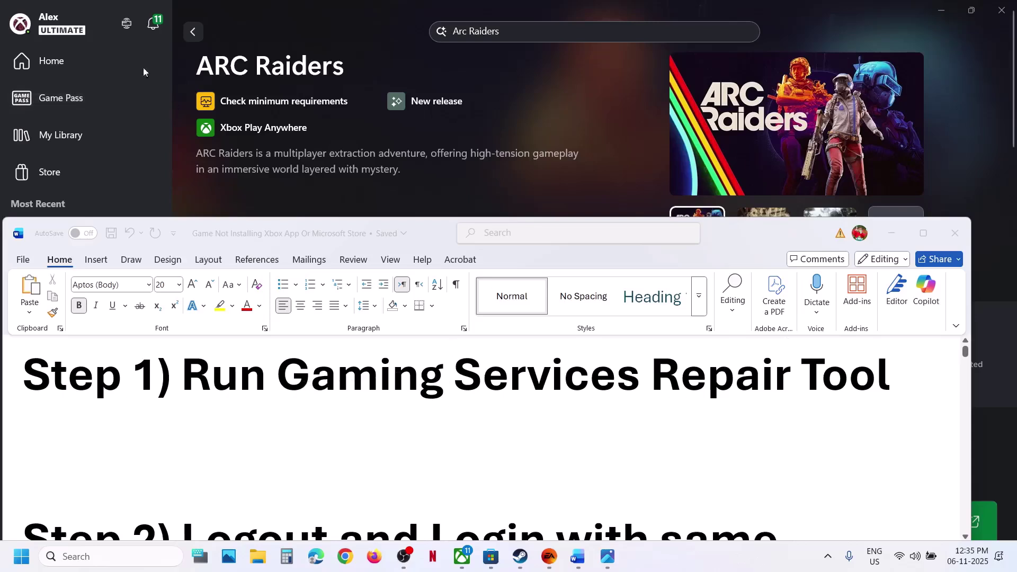
# Step: Run the Gaming Services Repair Tool from Xbox app Support, approving administrator permission
pyautogui.click(79, 27)
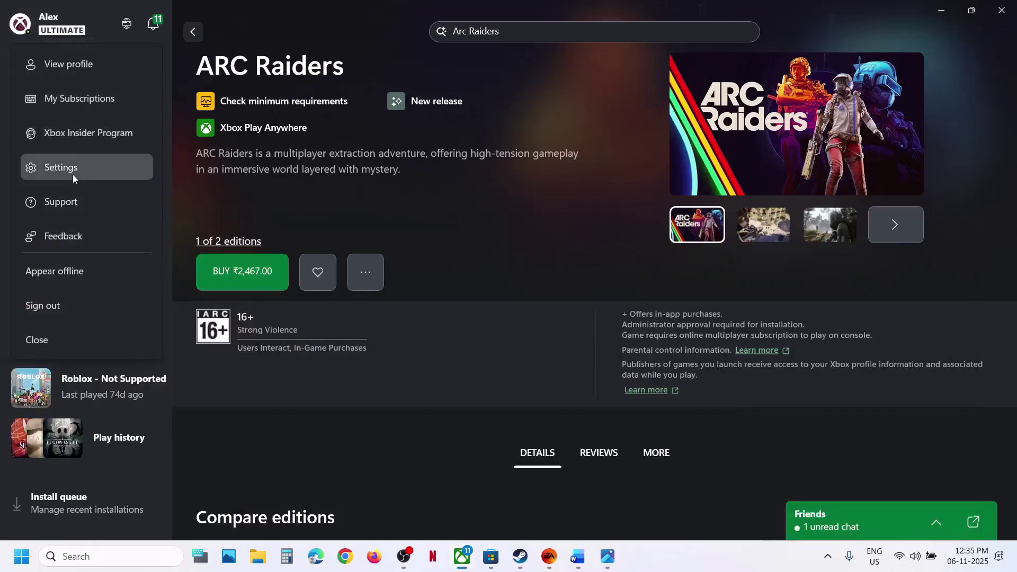
pyautogui.click(67, 203)
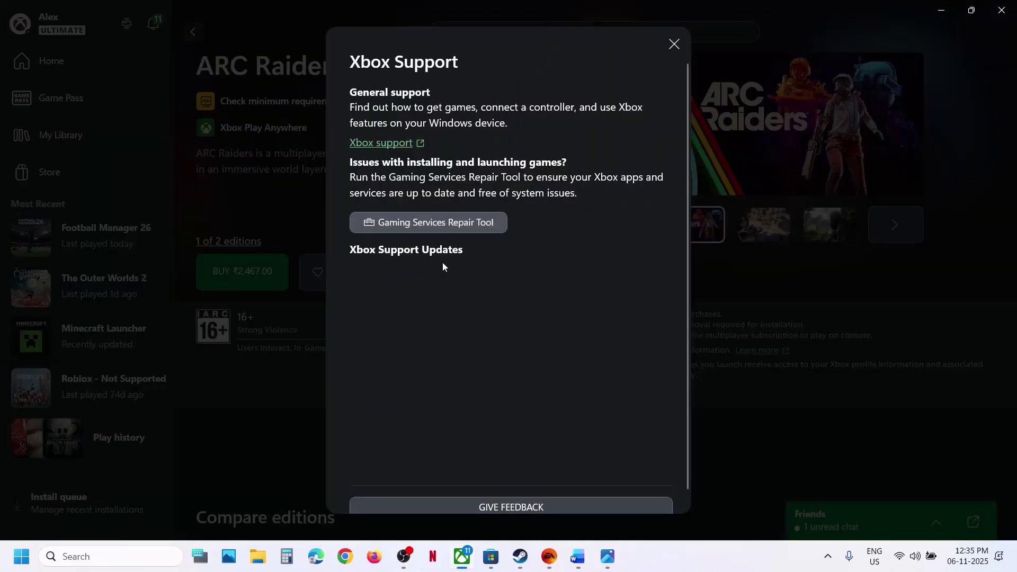
pyautogui.click(455, 224)
pyautogui.click(646, 359)
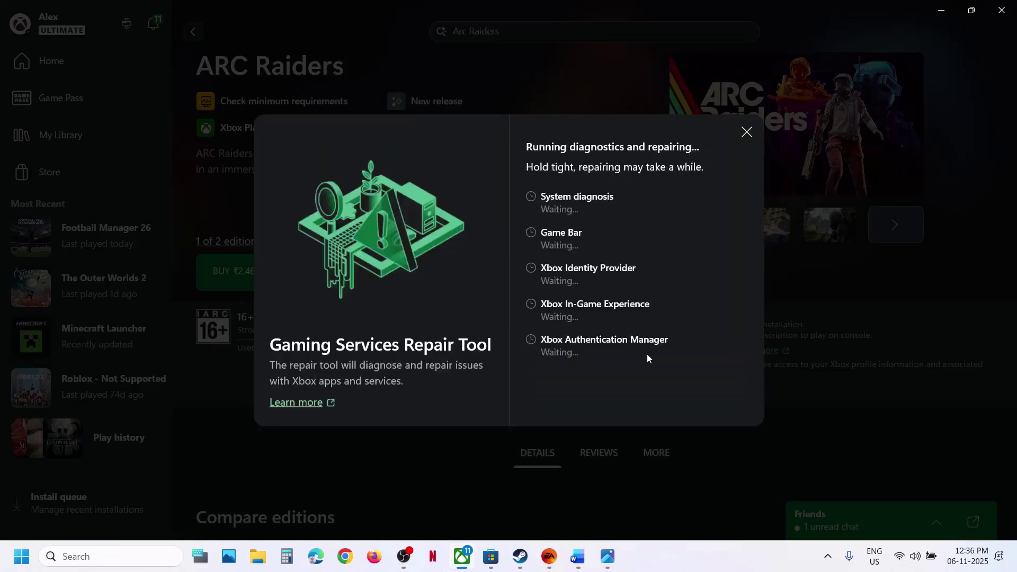
pyautogui.click(464, 387)
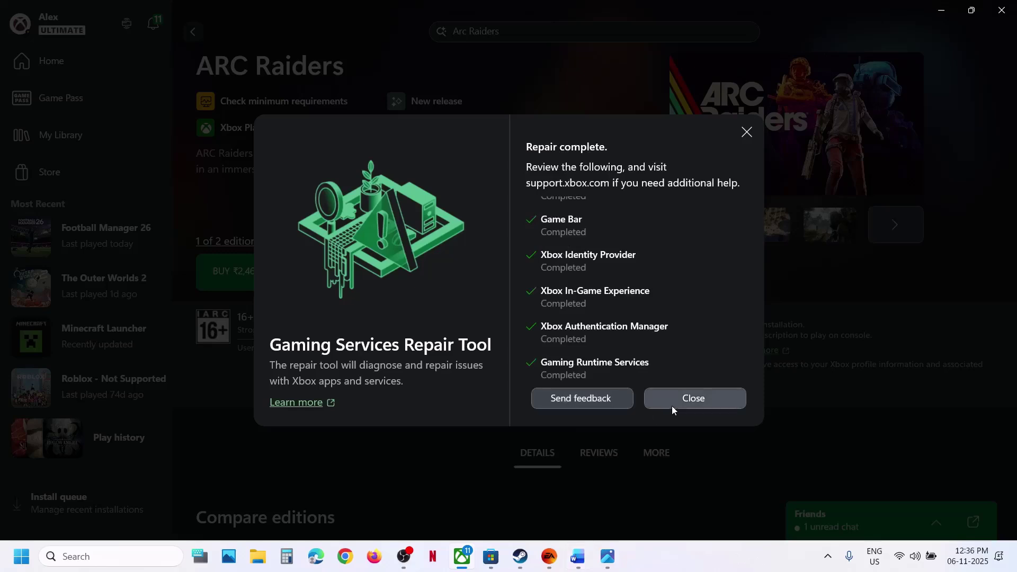
# Step: Copy the Gaming Services Repair Tool heading from the Word guide and switch to the browser
pyautogui.click(578, 557)
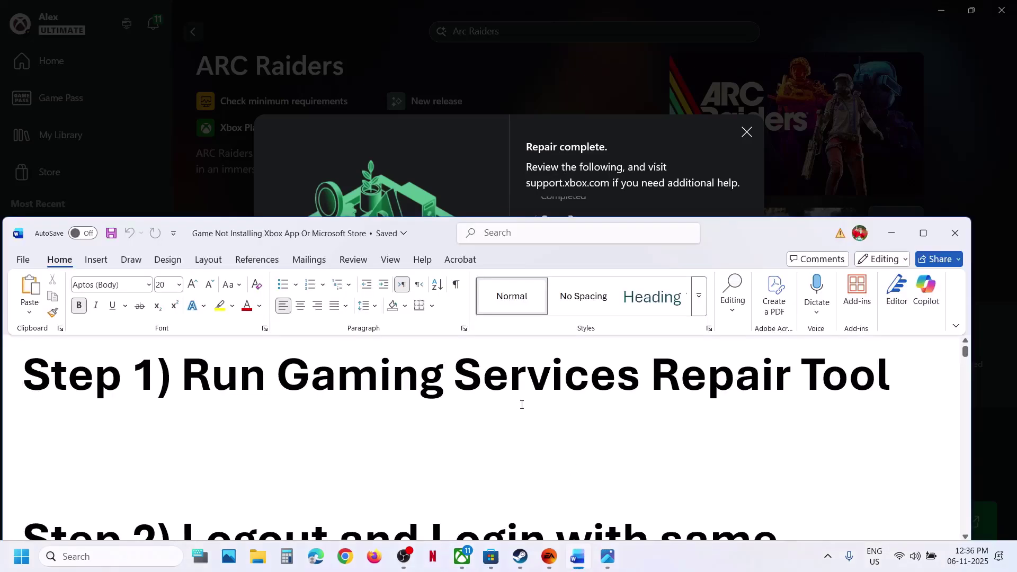
pyautogui.moveTo(285, 372); pyautogui.dragTo(936, 382)
pyautogui.hotkey('ctrl', 'c')
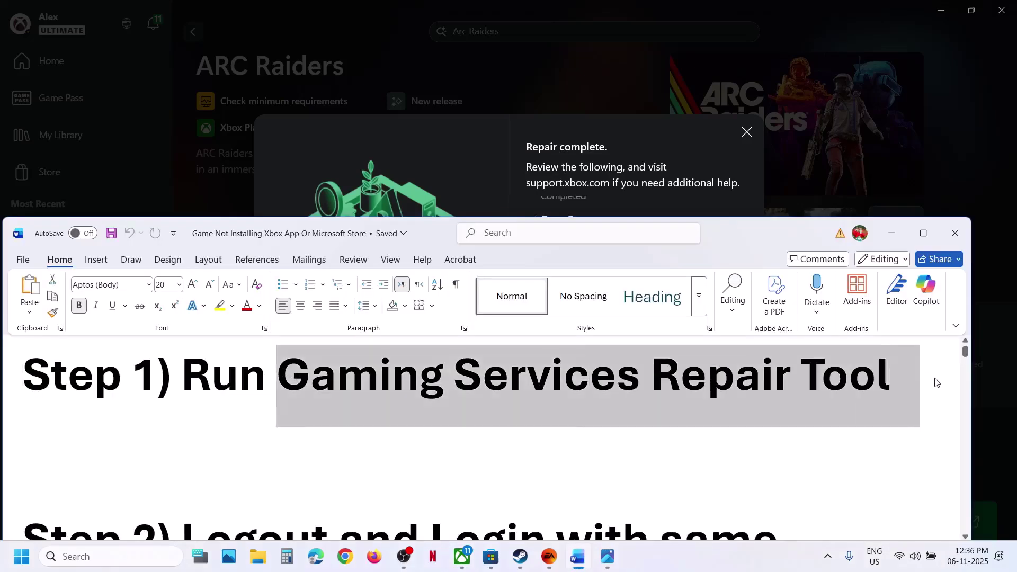
pyautogui.click(357, 556)
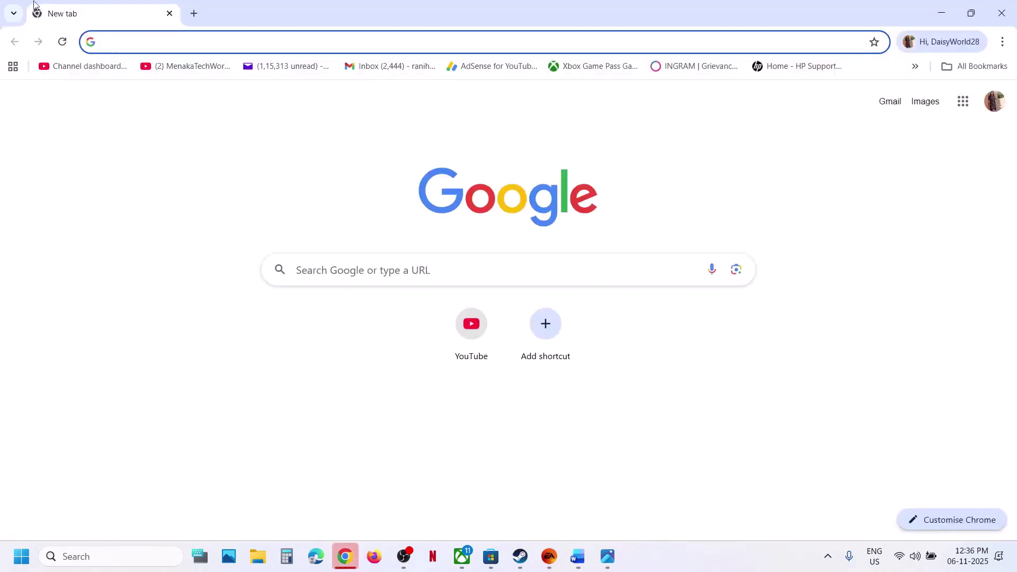
# Step: Search the copied tool name in a new tab and open the support.xbox.com Gaming Services Repair Tool for PC article
pyautogui.click(195, 12)
pyautogui.hotkey('ctrl', 'v')
pyautogui.press('Return')
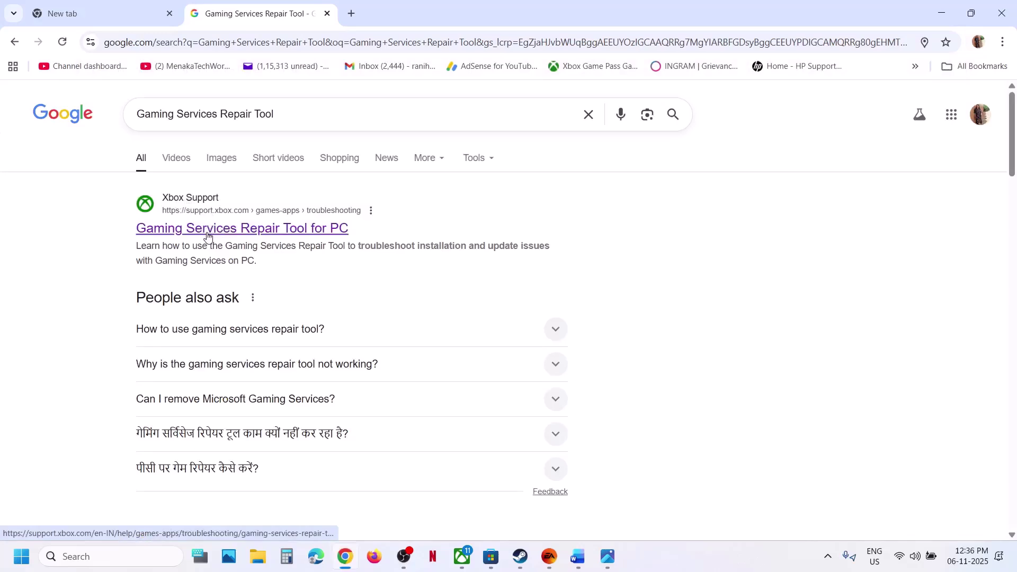
pyautogui.click(207, 234)
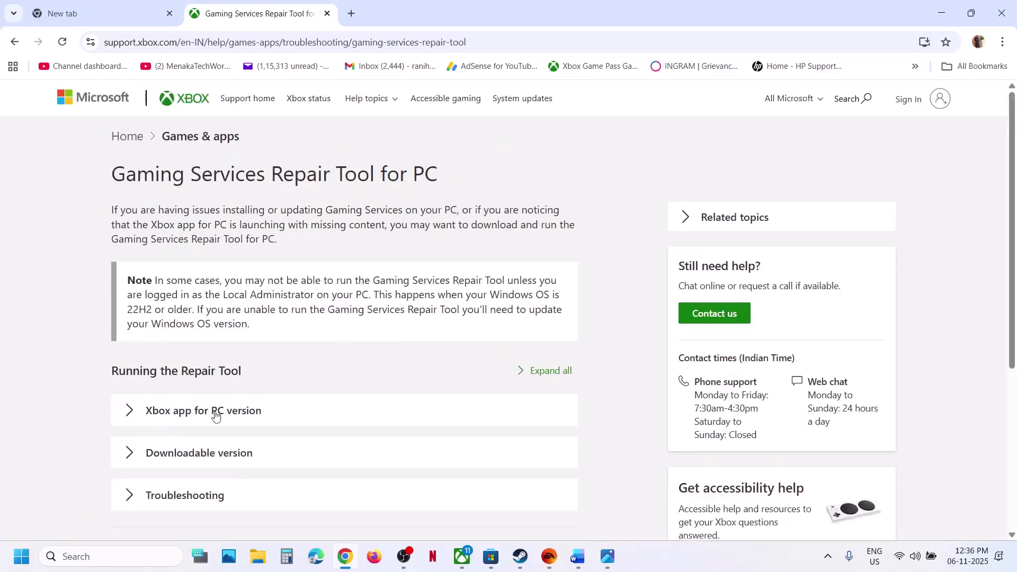
# Step: Download GamingRepairTool.exe from the article's Downloadable version section
pyautogui.scroll(-5, 195, 456)
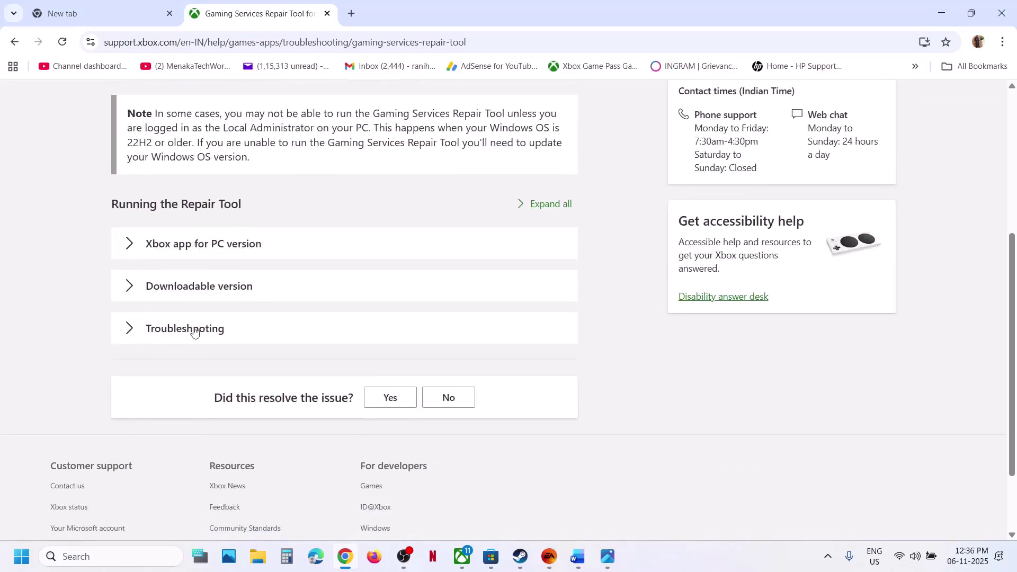
pyautogui.click(186, 300)
pyautogui.scroll(-6, 366, 354)
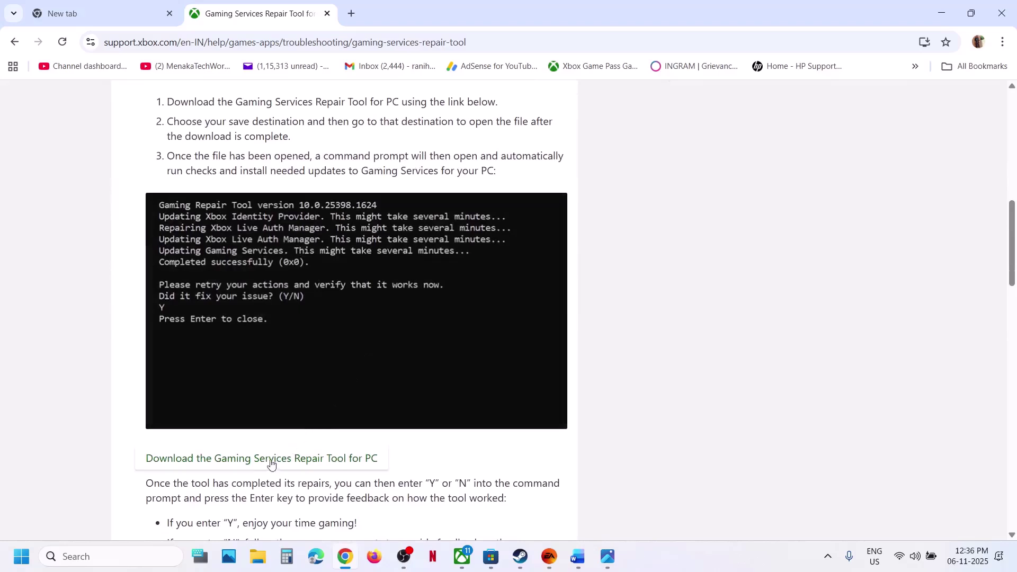
pyautogui.click(271, 460)
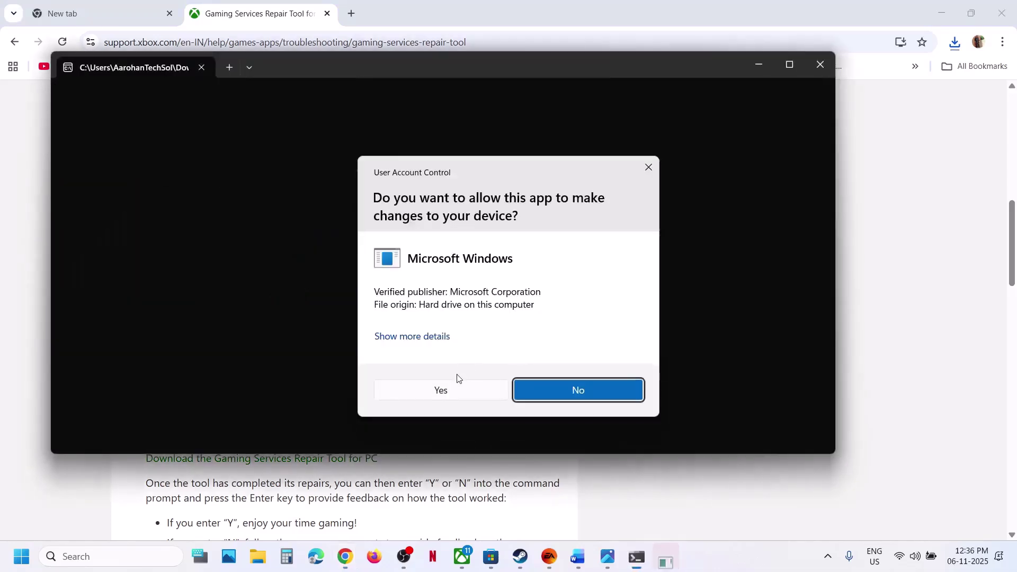
# Step: Run GamingRepairTool.exe as administrator until it reports Completed successfully (0x0), then close its console
pyautogui.click(442, 388)
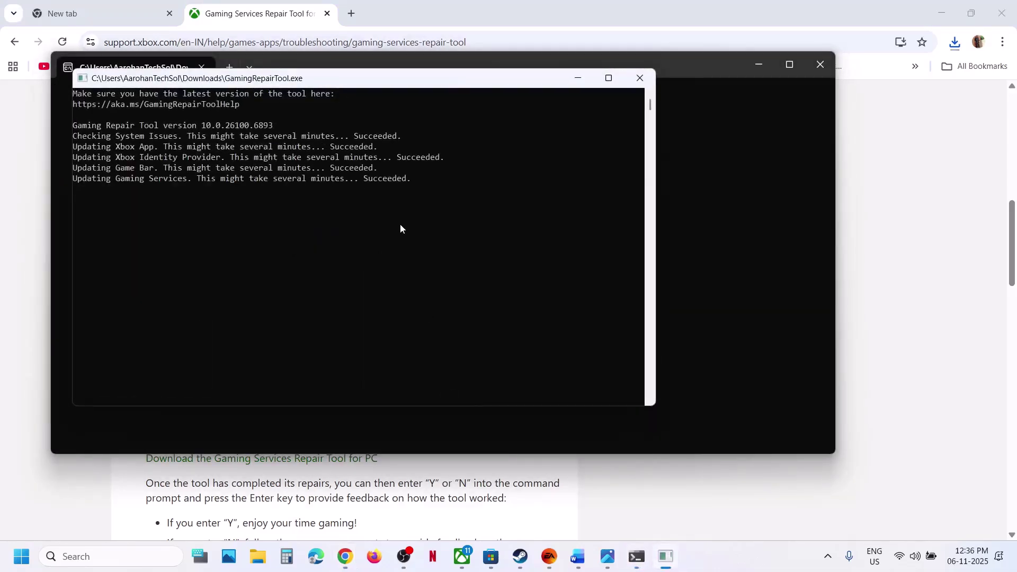
pyautogui.click(396, 227)
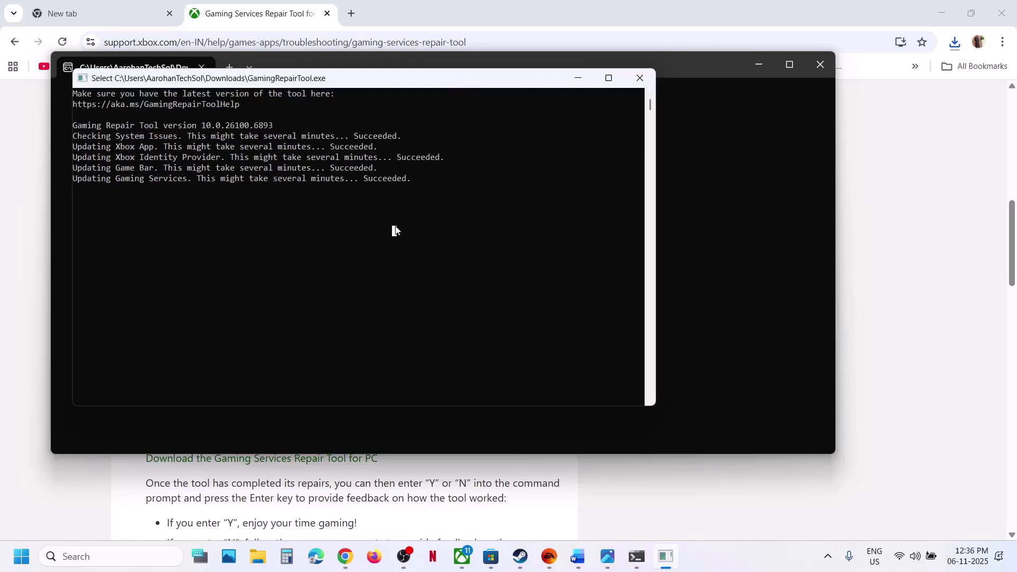
pyautogui.press('Escape')
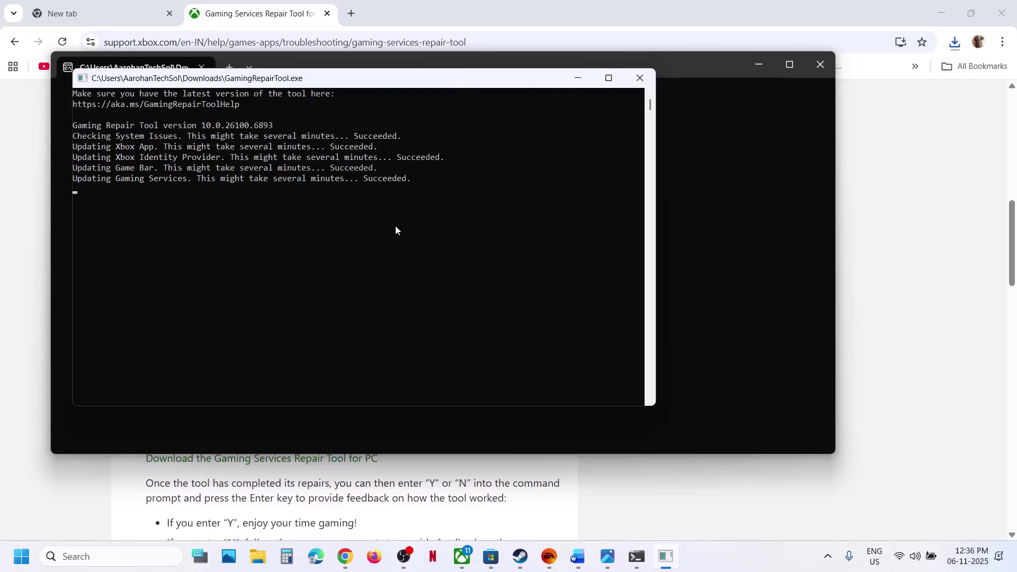
pyautogui.moveTo(93, 189); pyautogui.dragTo(227, 194)
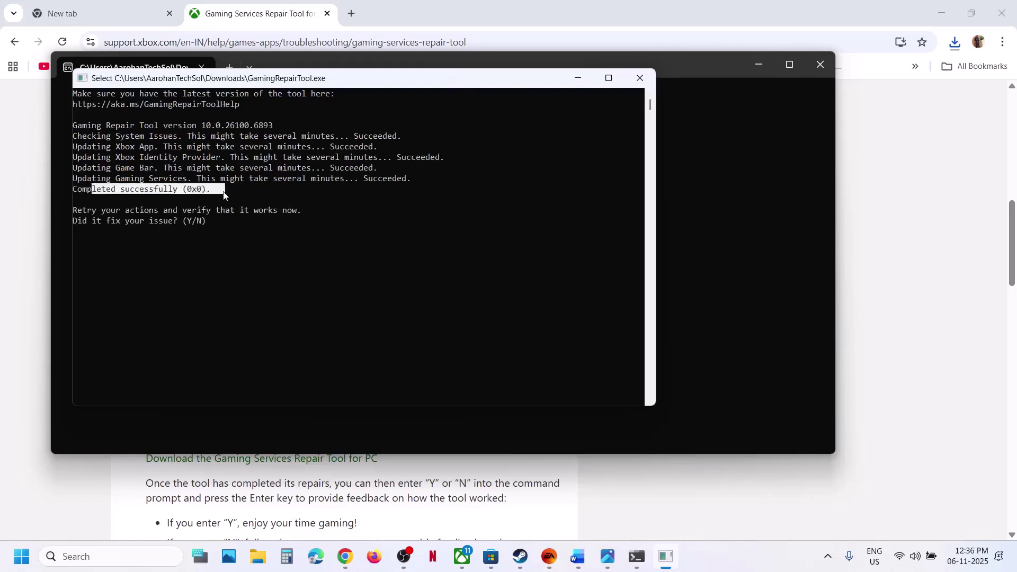
pyautogui.click(640, 78)
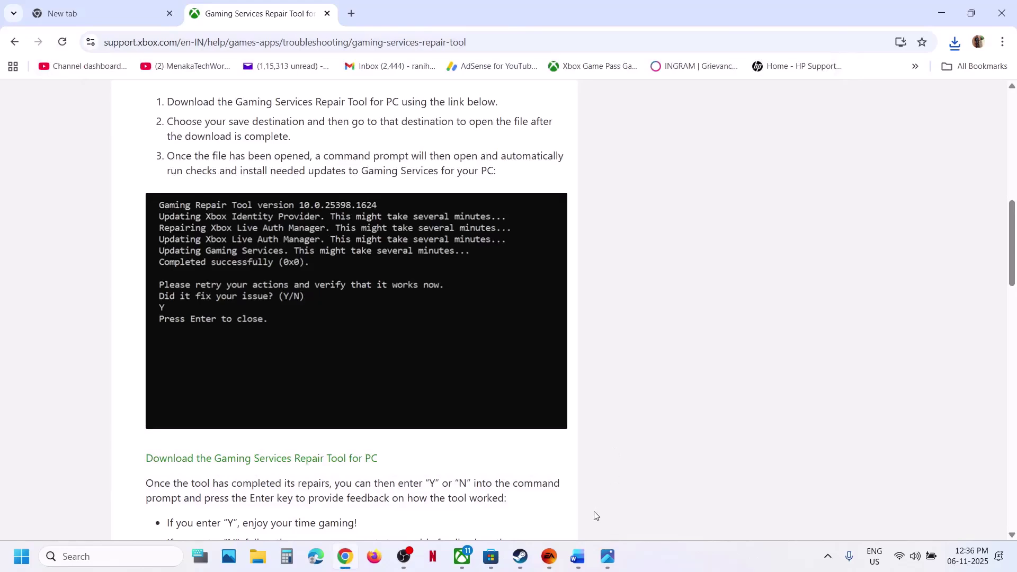
# Step: Maximize the Word guide at Step 2 about logging out and in on Xbox App & Microsoft Store
pyautogui.click(578, 556)
pyautogui.scroll(-2, 417, 389)
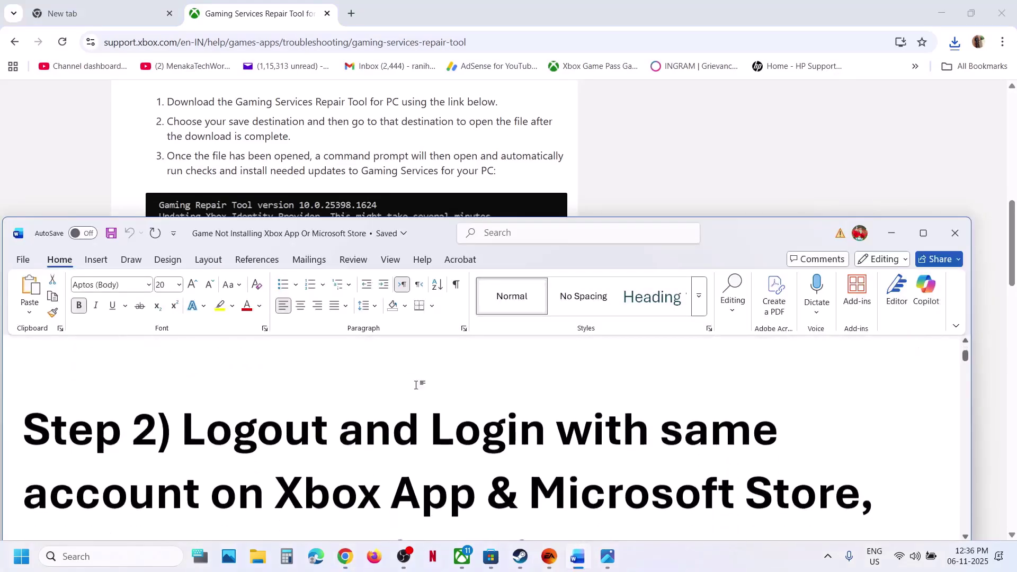
pyautogui.click(900, 233)
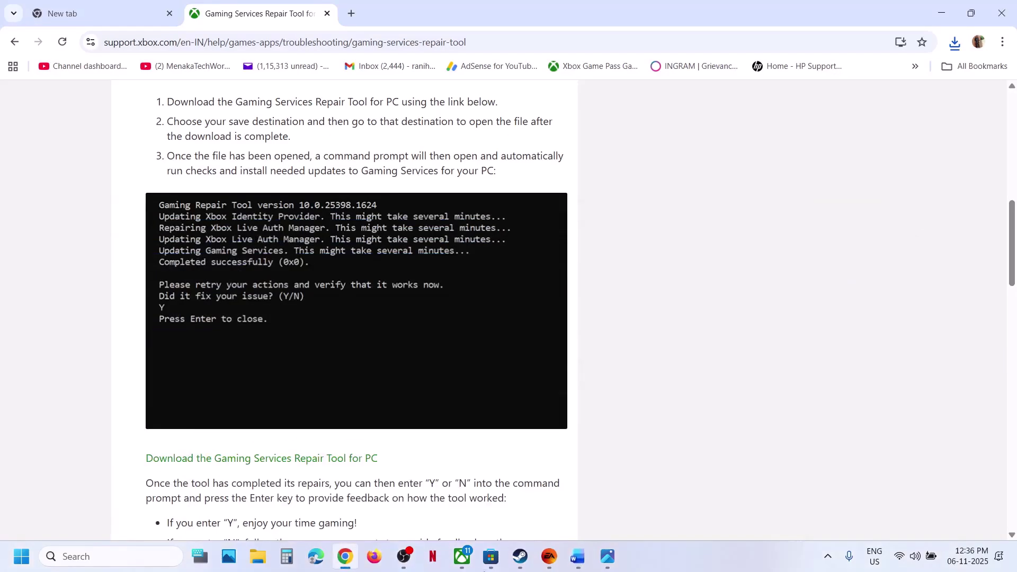
pyautogui.click(577, 556)
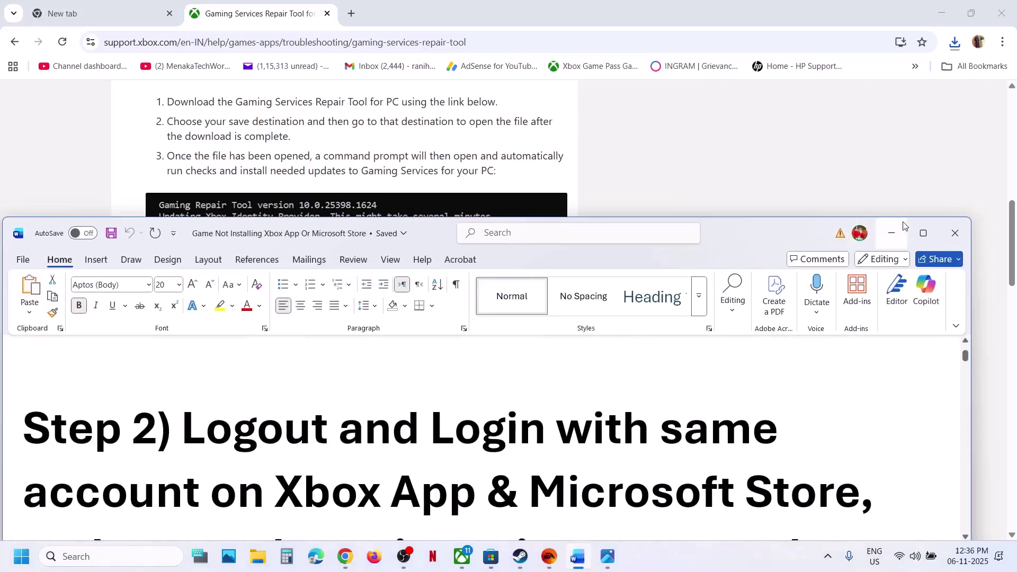
pyautogui.click(922, 233)
pyautogui.scroll(2, 470, 352)
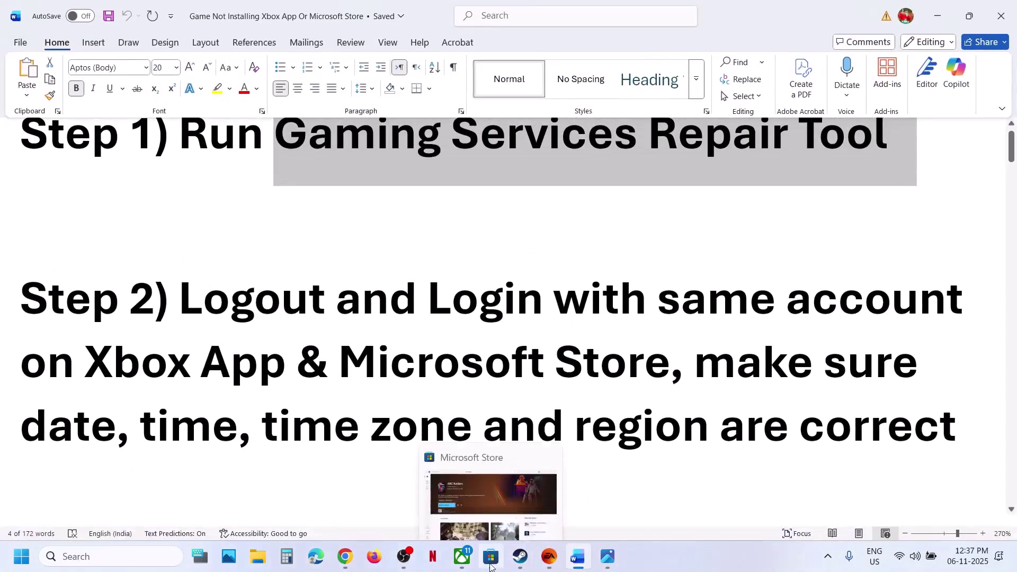
# Step: Sign in to Microsoft Store with the second listed Microsoft account, entering the account PIN
pyautogui.click(491, 561)
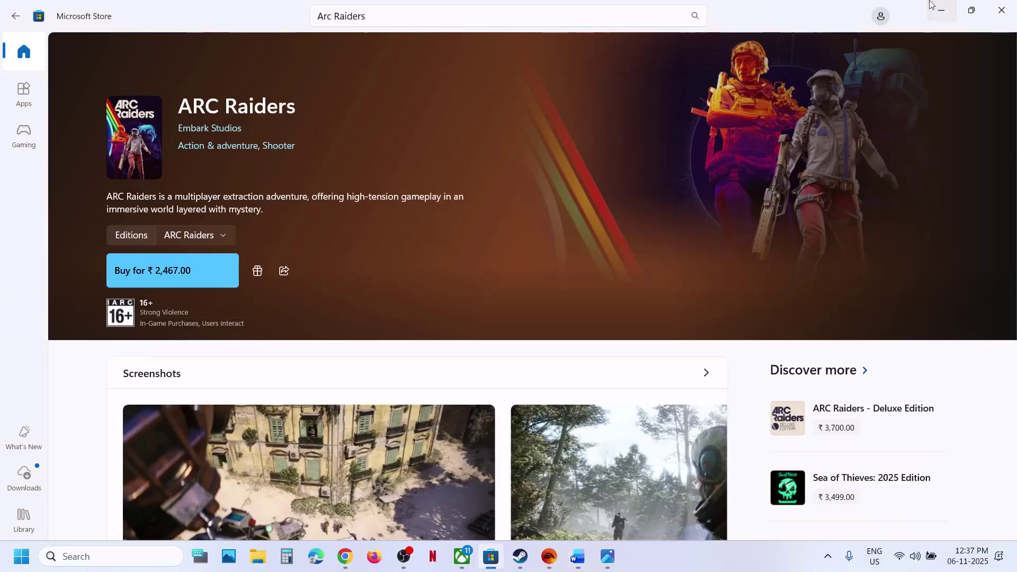
pyautogui.click(879, 16)
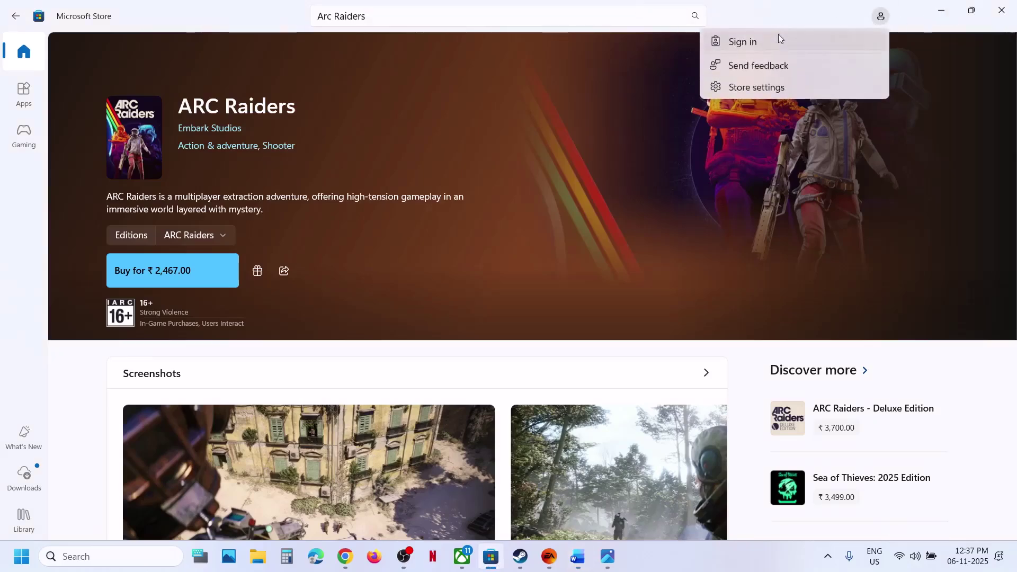
pyautogui.click(767, 42)
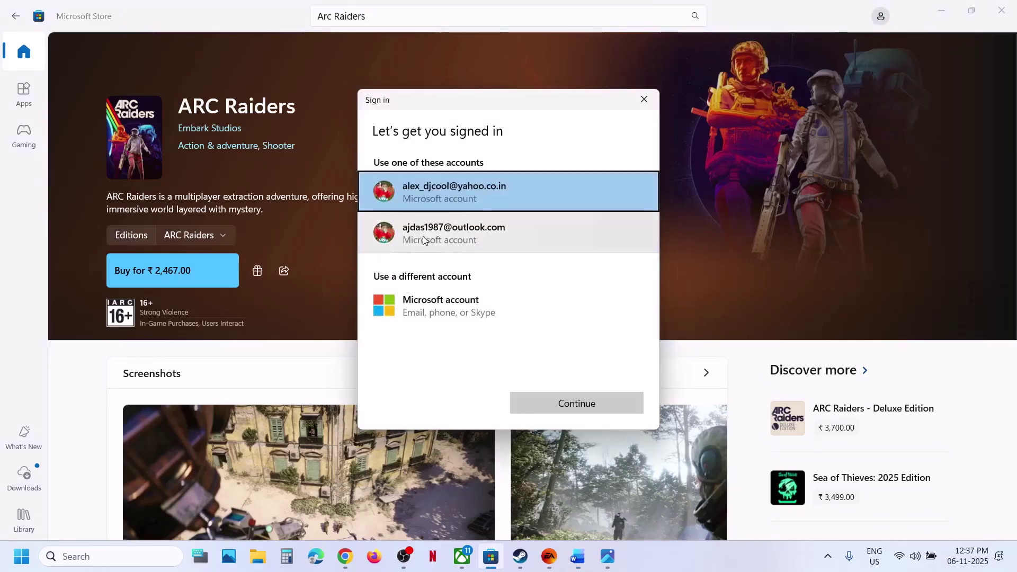
pyautogui.click(422, 234)
pyautogui.click(602, 397)
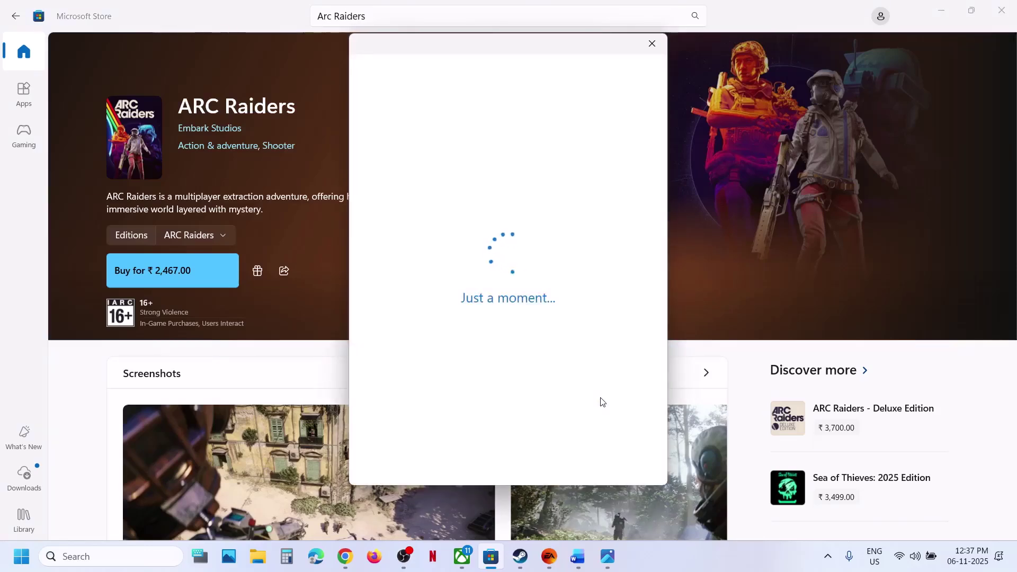
pyautogui.write('****')
# Step: Dismiss the repair results in the Xbox app and sign out of it
pyautogui.click(462, 555)
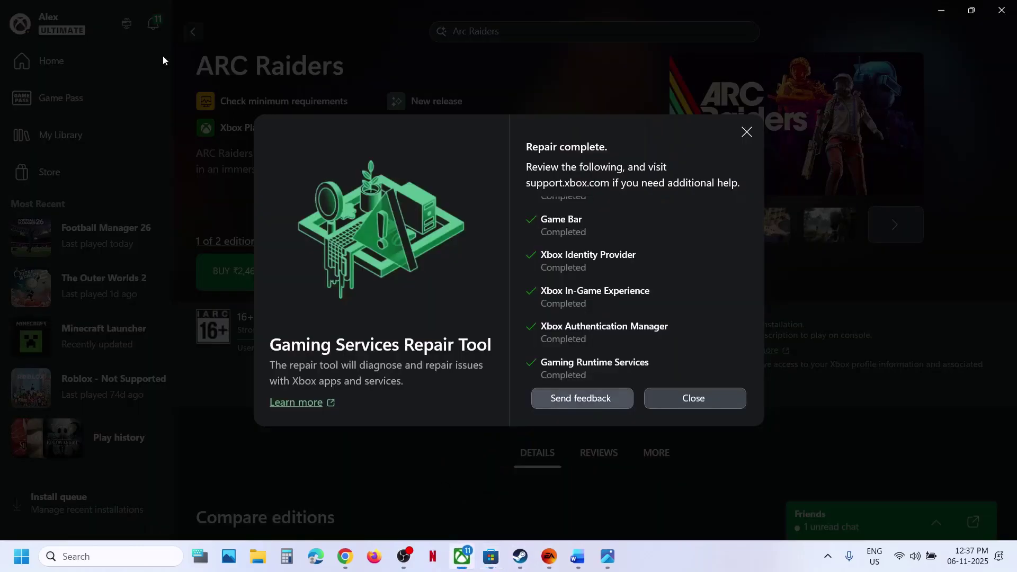
pyautogui.click(690, 400)
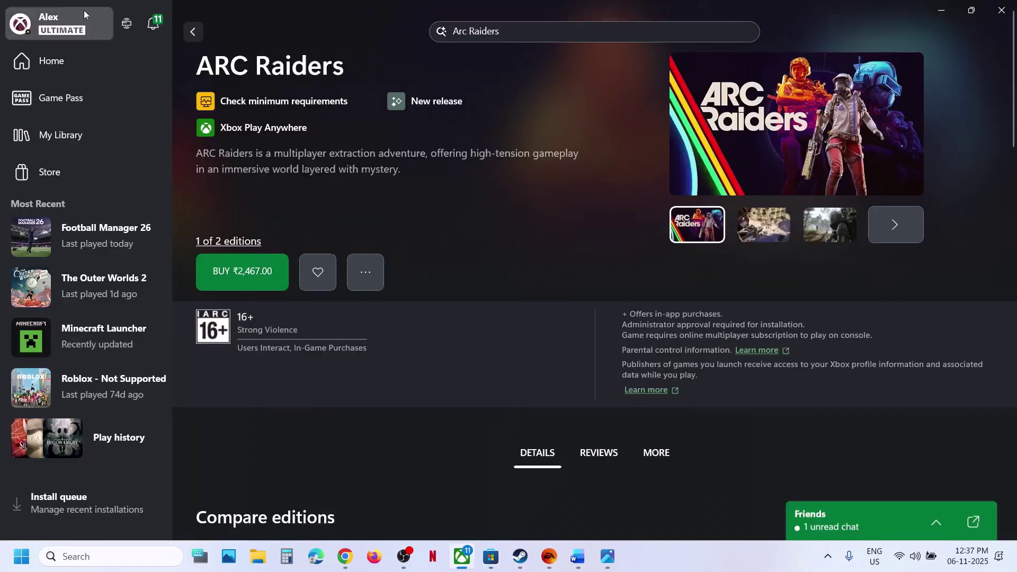
pyautogui.click(78, 14)
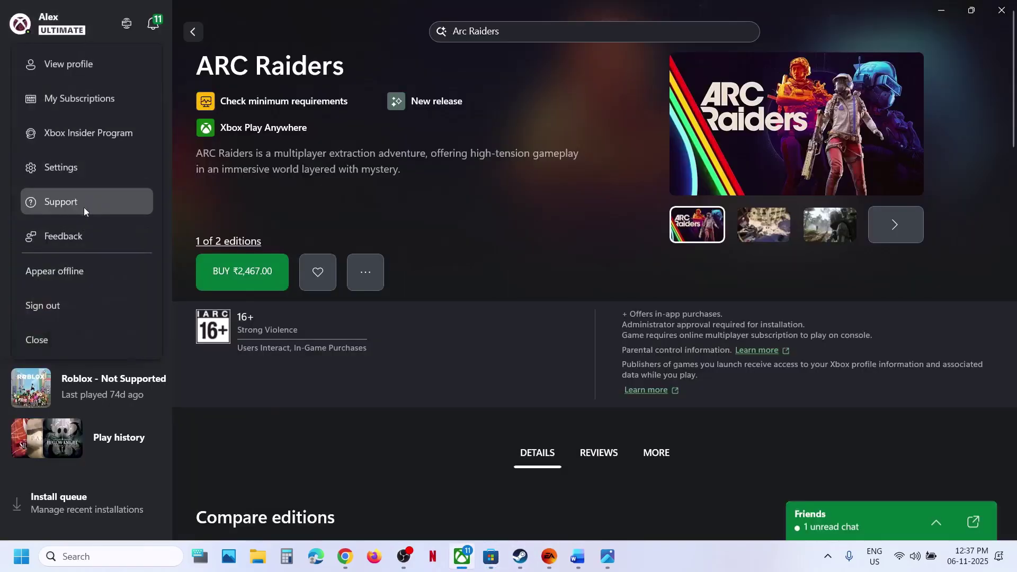
pyautogui.click(53, 303)
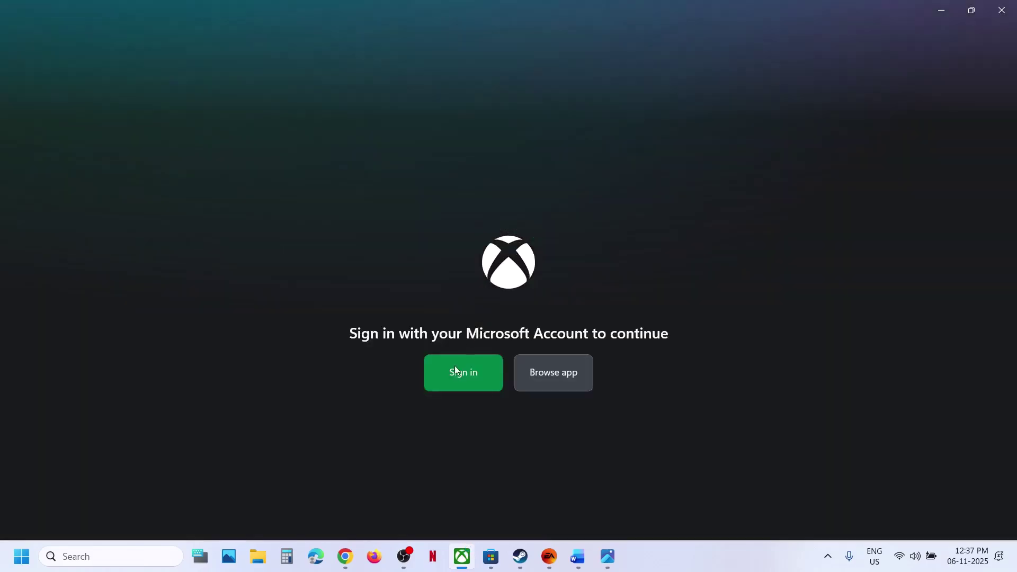
# Step: Sign the Xbox app back in with the same Microsoft account through to Let's go
pyautogui.click(455, 367)
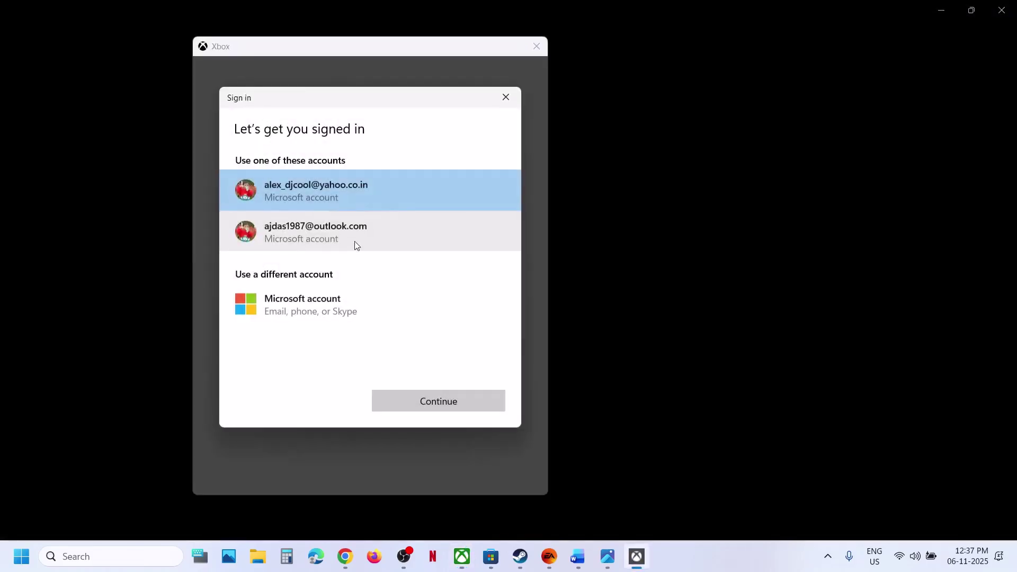
pyautogui.click(329, 239)
pyautogui.click(464, 402)
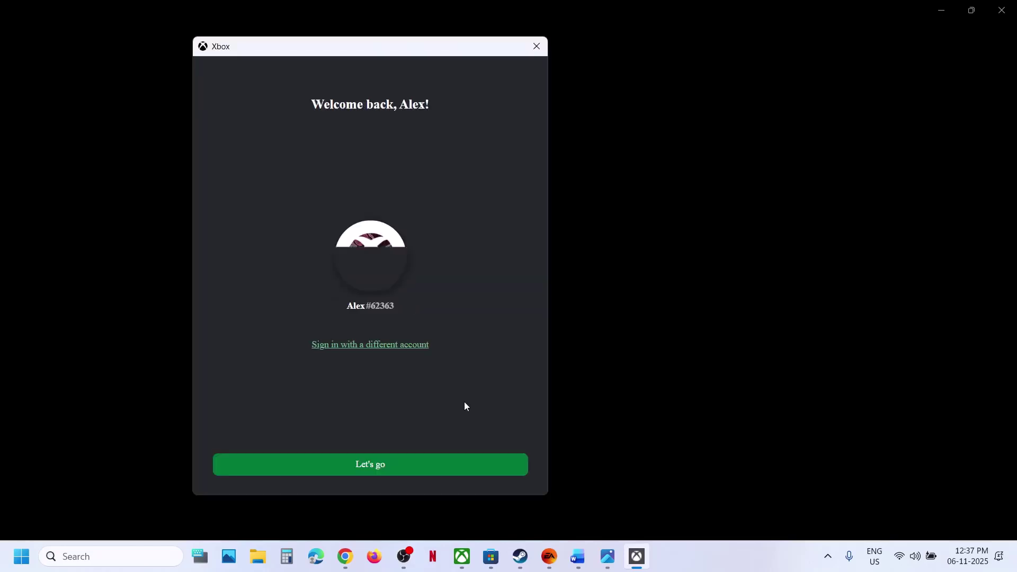
pyautogui.click(380, 467)
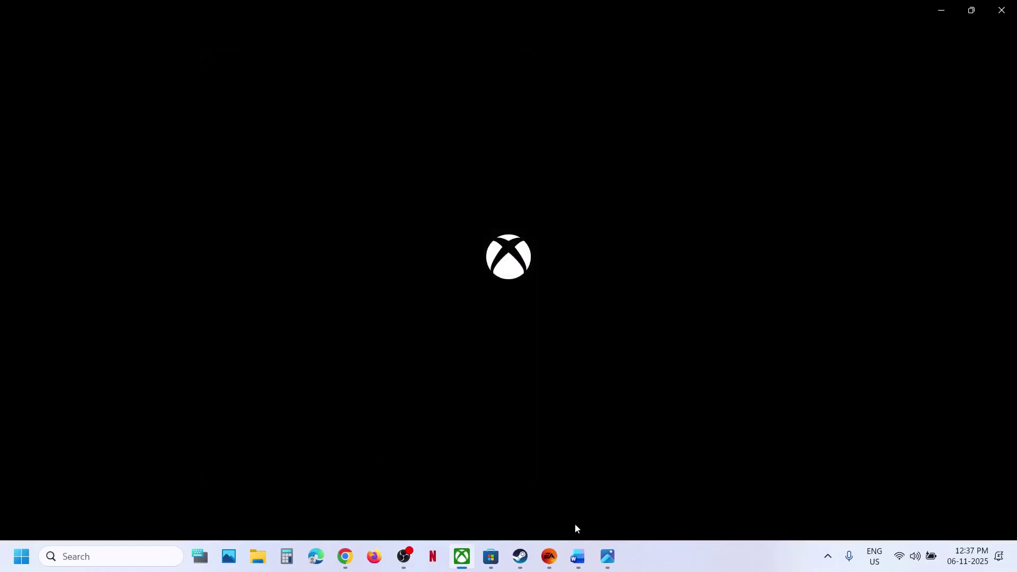
pyautogui.click(578, 556)
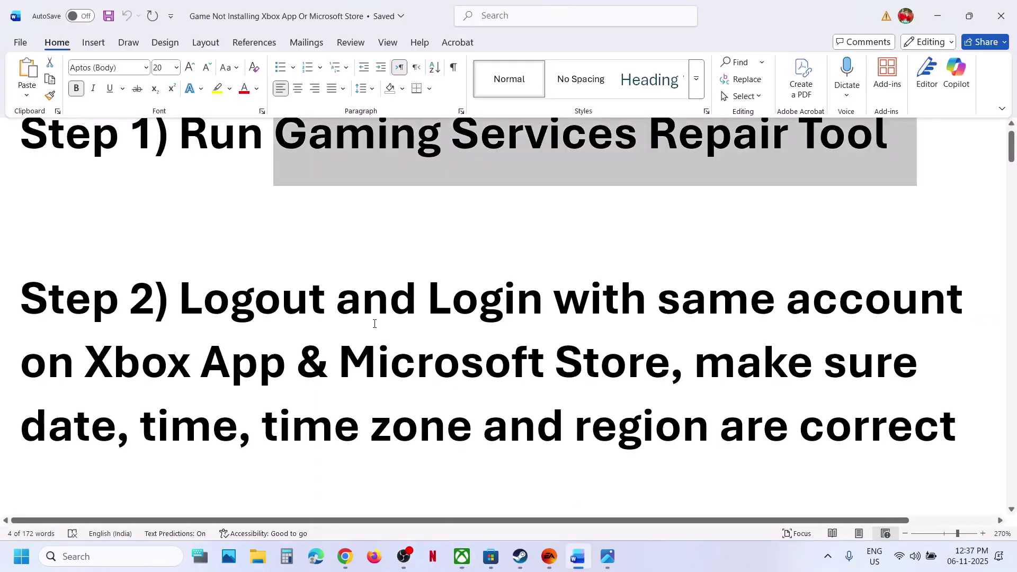
# Step: Highlight Step 2's date, time and region check, then open Adjust date and time from the taskbar clock
pyautogui.moveTo(707, 370); pyautogui.dragTo(847, 432)
pyautogui.scroll(-1, 846, 432)
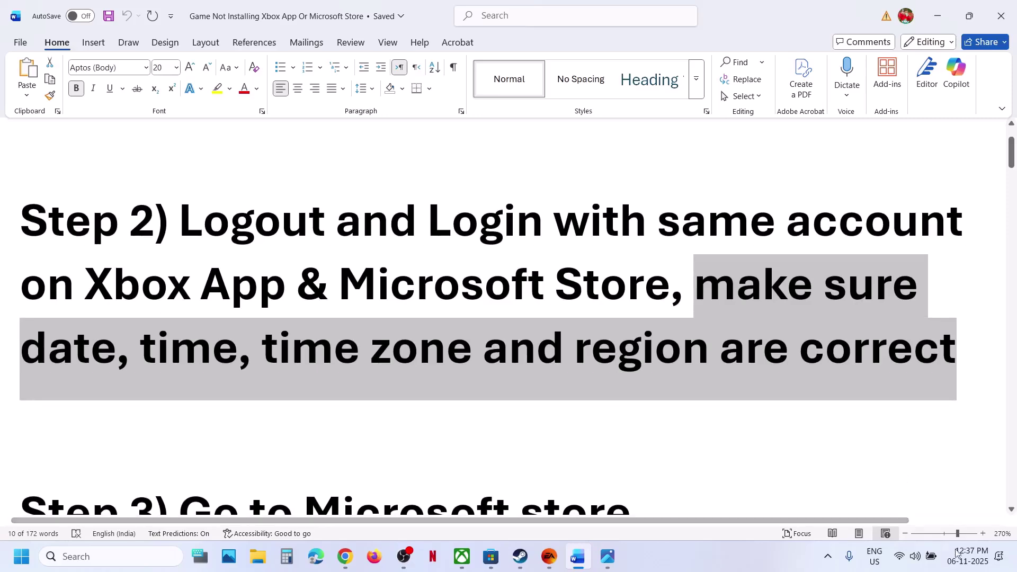
pyautogui.rightClick(968, 559)
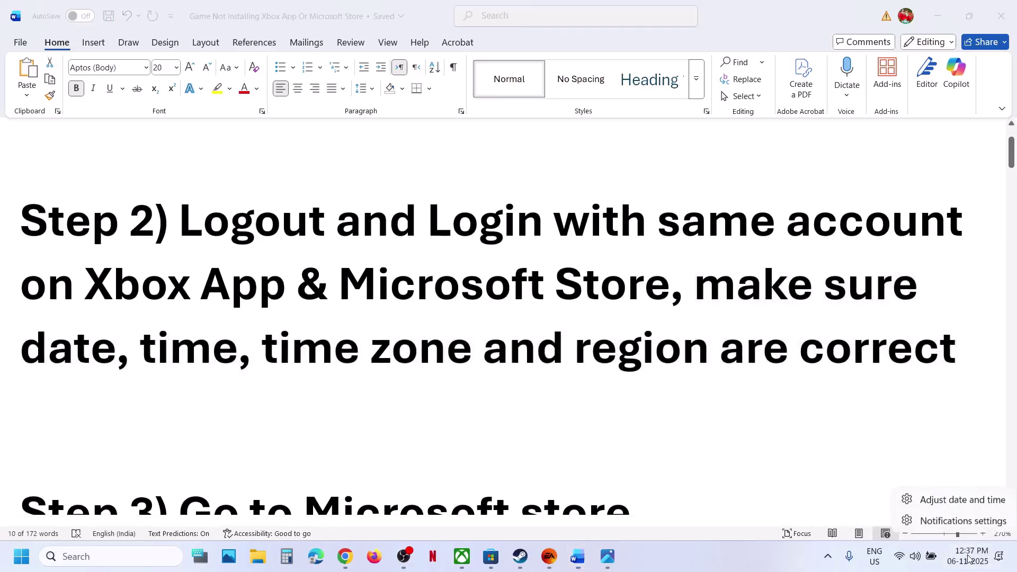
pyautogui.click(957, 500)
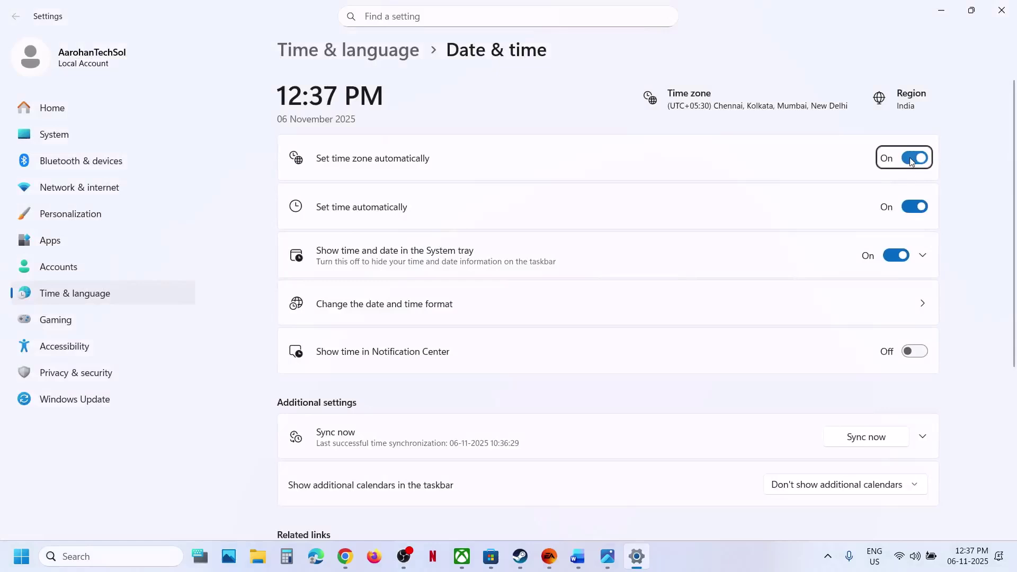
# Step: Resync the clock by toggling Set time zone automatically and Set time automatically off and back on
pyautogui.click(909, 159)
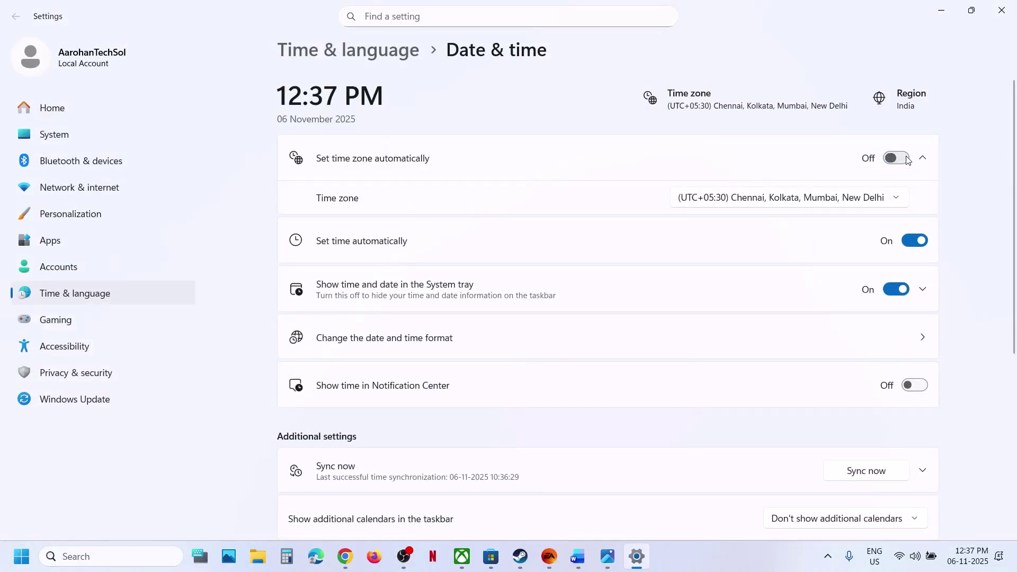
pyautogui.click(907, 159)
pyautogui.click(910, 208)
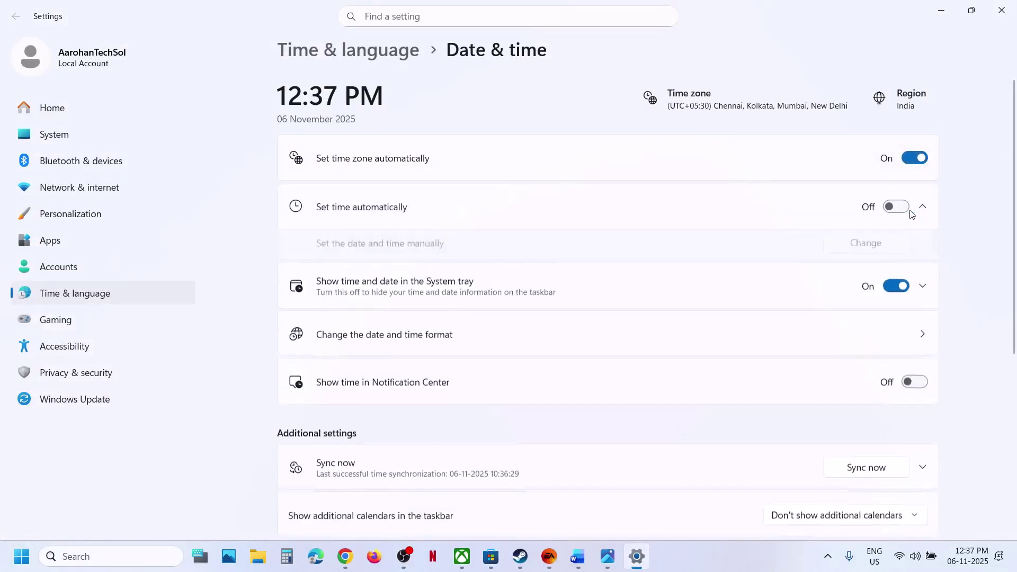
pyautogui.click(900, 207)
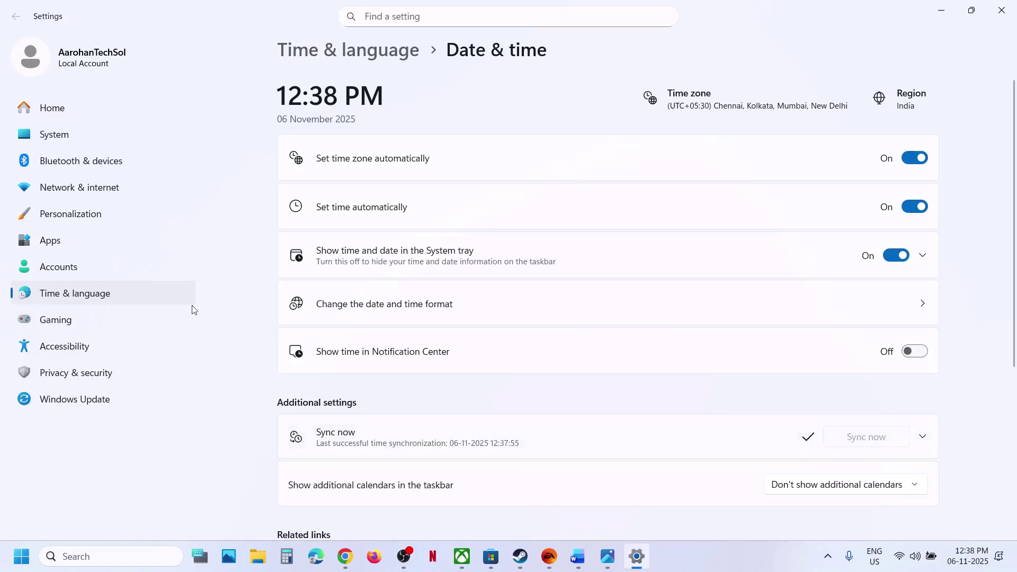
# Step: Open the Country or region list under Time & language > Language & region
pyautogui.click(105, 295)
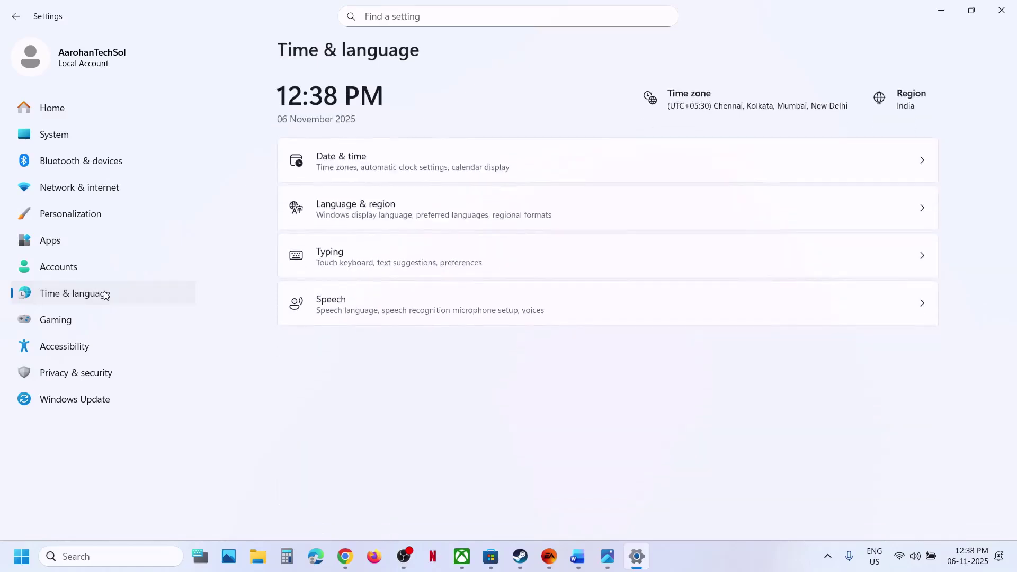
pyautogui.click(406, 217)
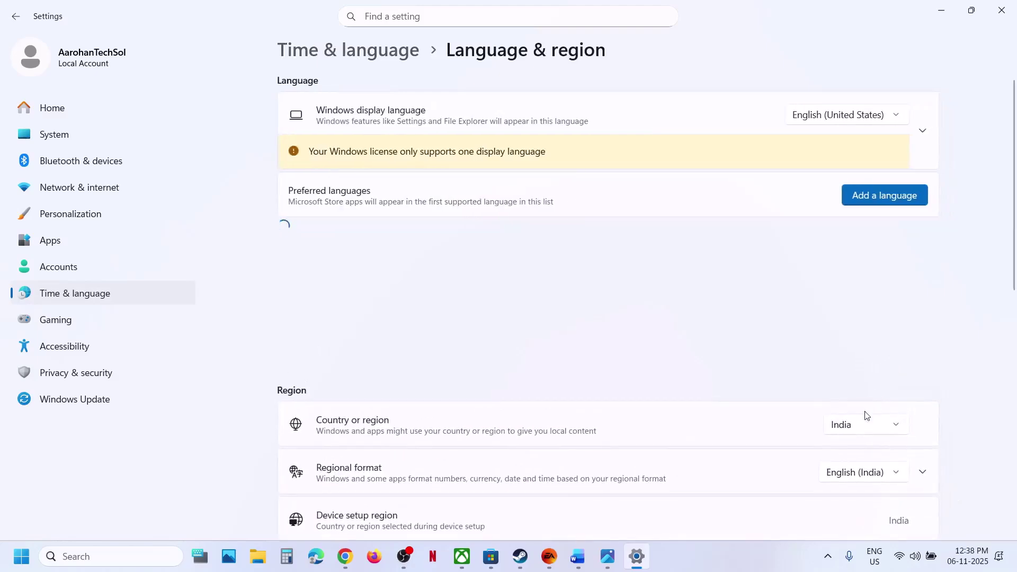
pyautogui.click(863, 423)
# Step: Keep India as the region, then highlight Word's Step 3 about the Microsoft Store library/downloads
pyautogui.click(867, 428)
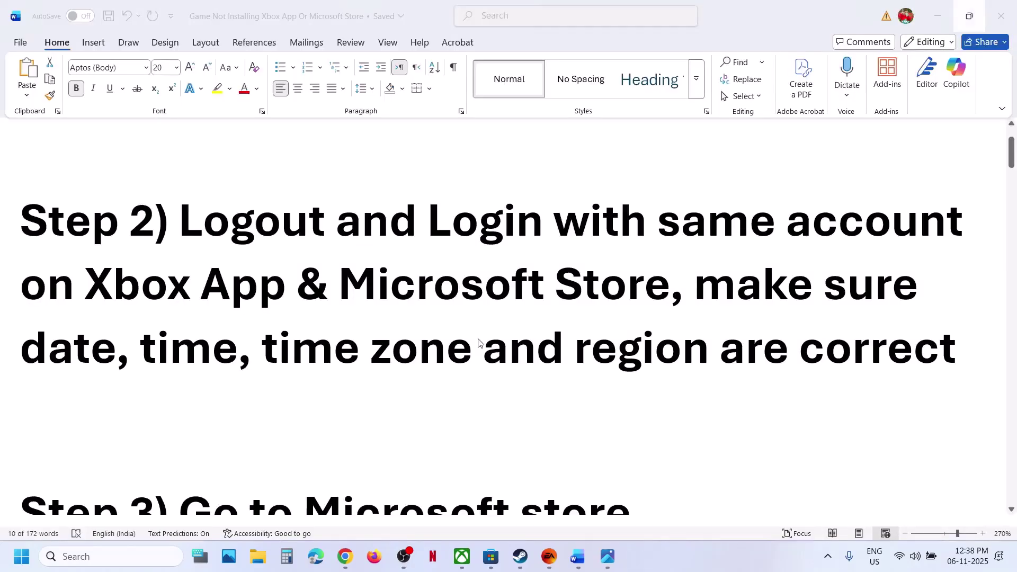
pyautogui.scroll(-3, 478, 342)
pyautogui.scroll(2, 478, 342)
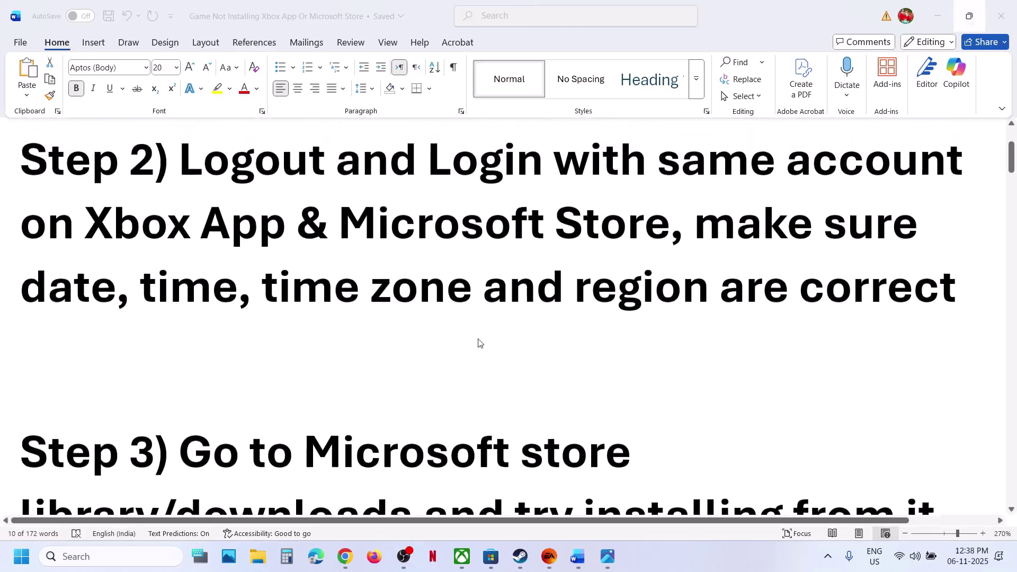
pyautogui.scroll(-2, 478, 343)
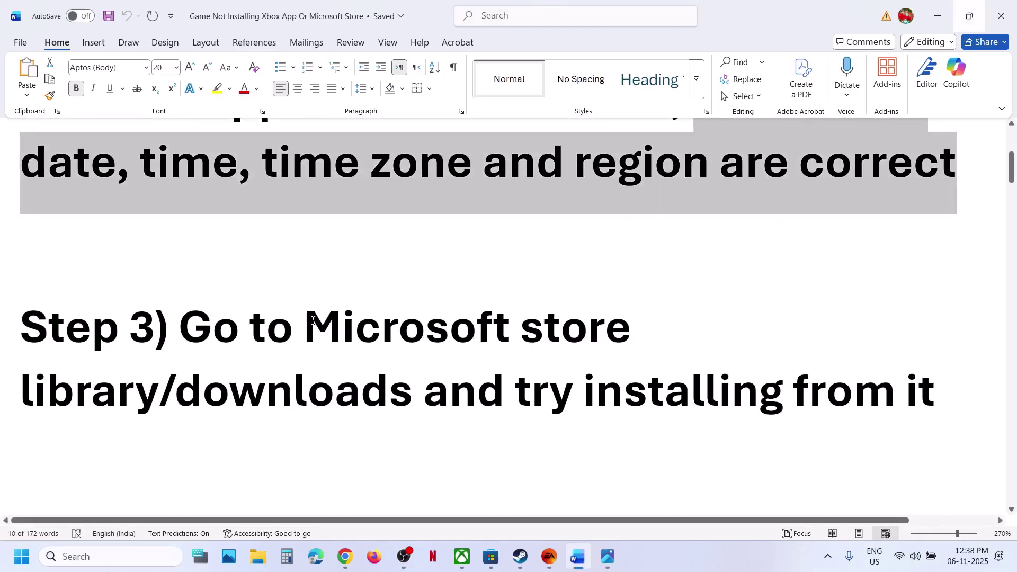
pyautogui.moveTo(316, 321); pyautogui.dragTo(545, 394)
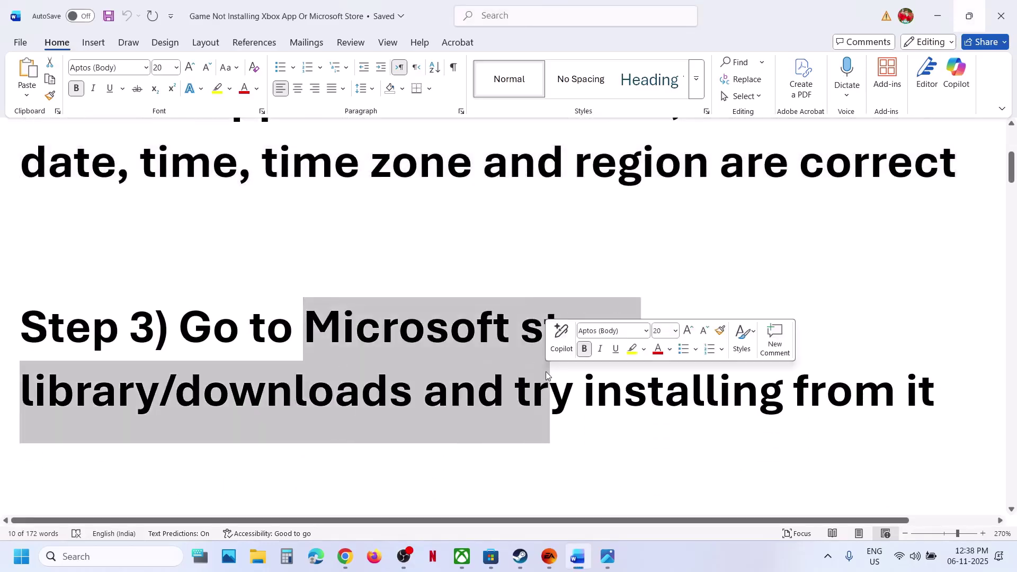
pyautogui.moveTo(487, 567)
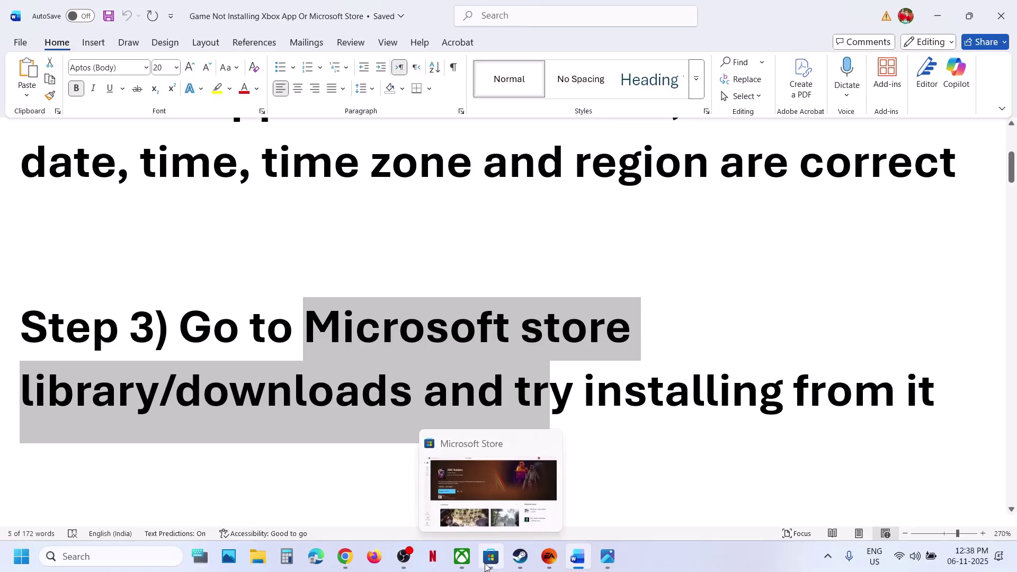
# Step: Review Microsoft Store's Updates & downloads and Library, then switch to the Xbox app's ARC Raiders page
pyautogui.click(487, 567)
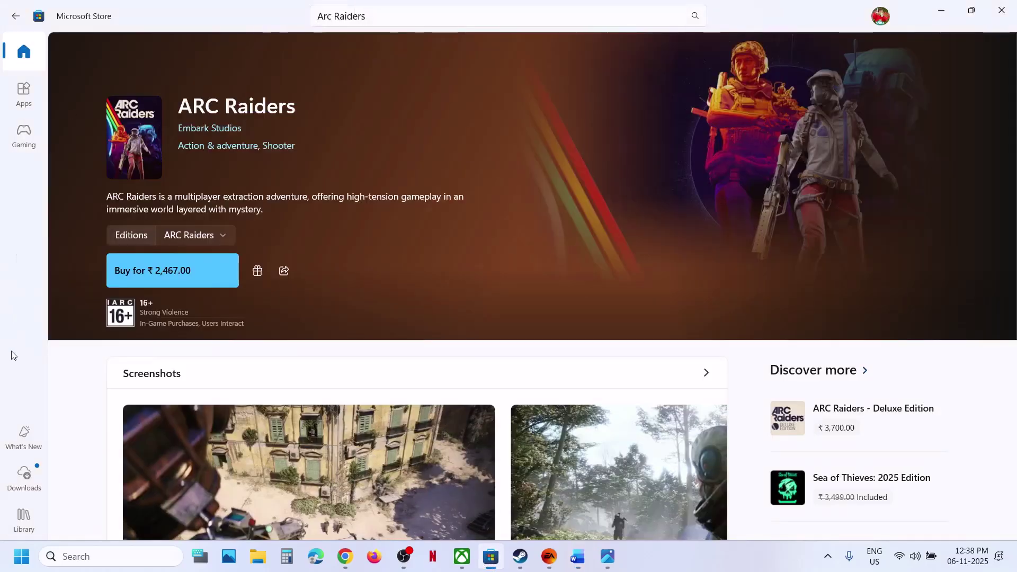
pyautogui.click(21, 473)
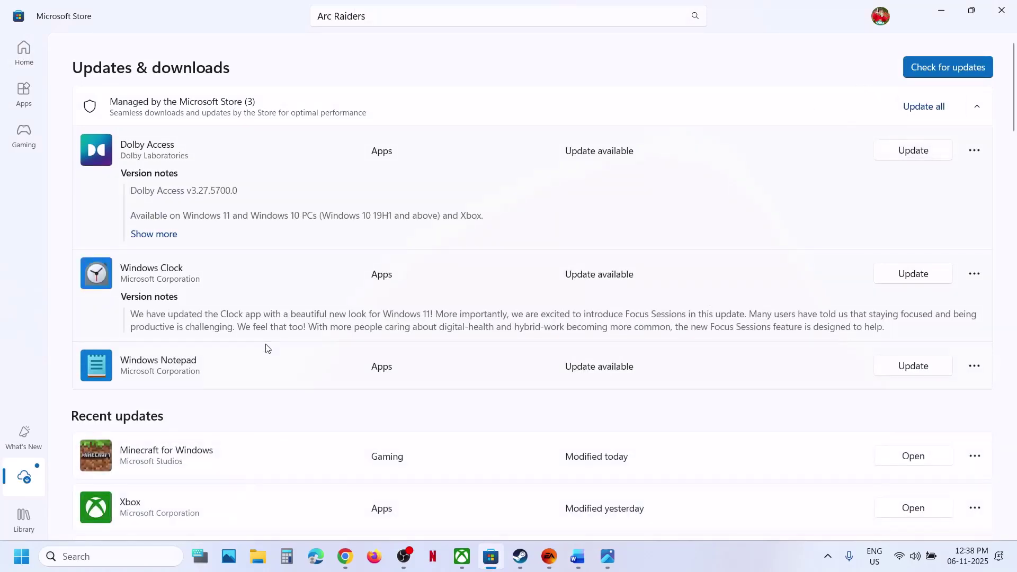
pyautogui.click(24, 515)
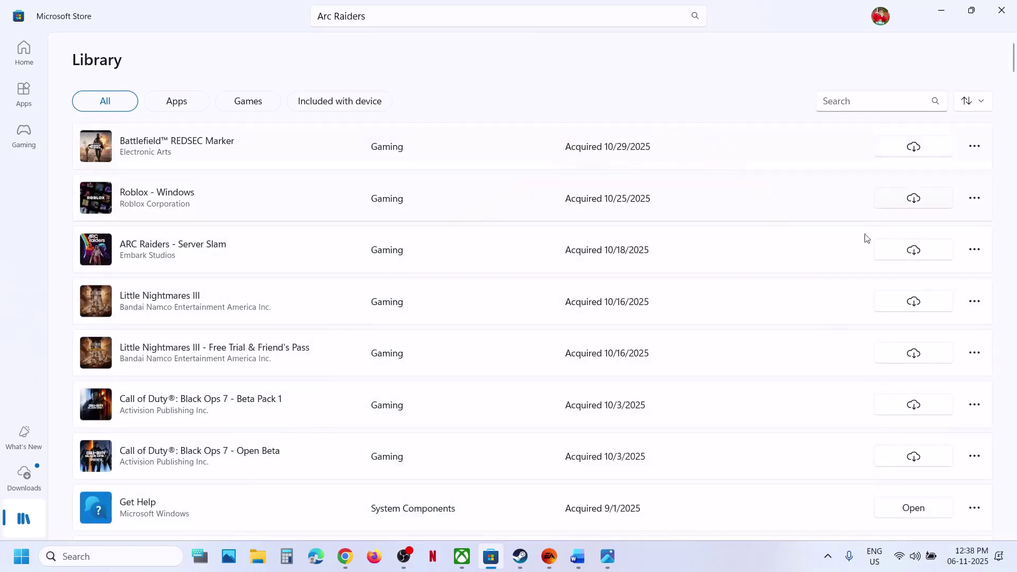
pyautogui.click(577, 556)
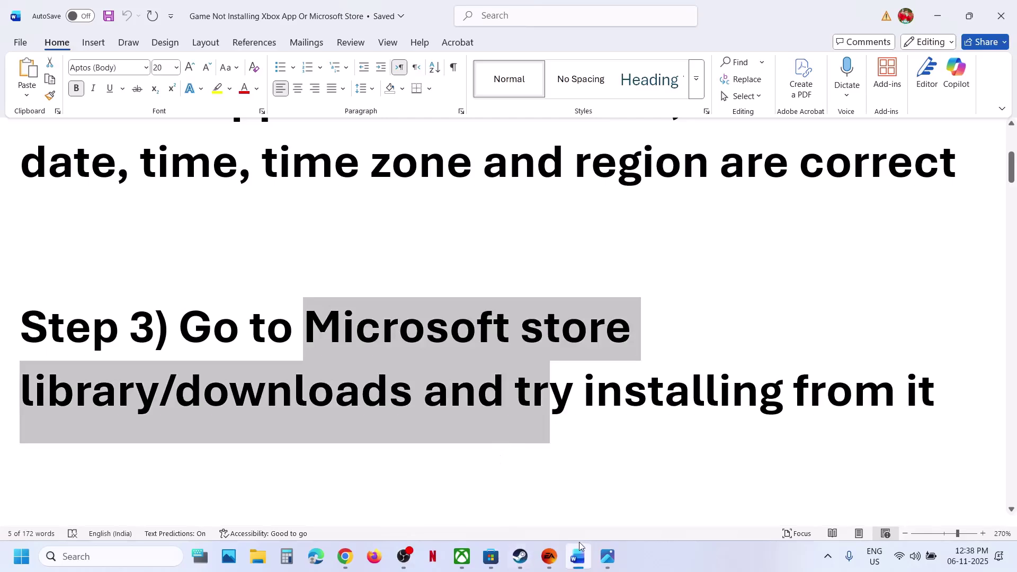
pyautogui.click(462, 556)
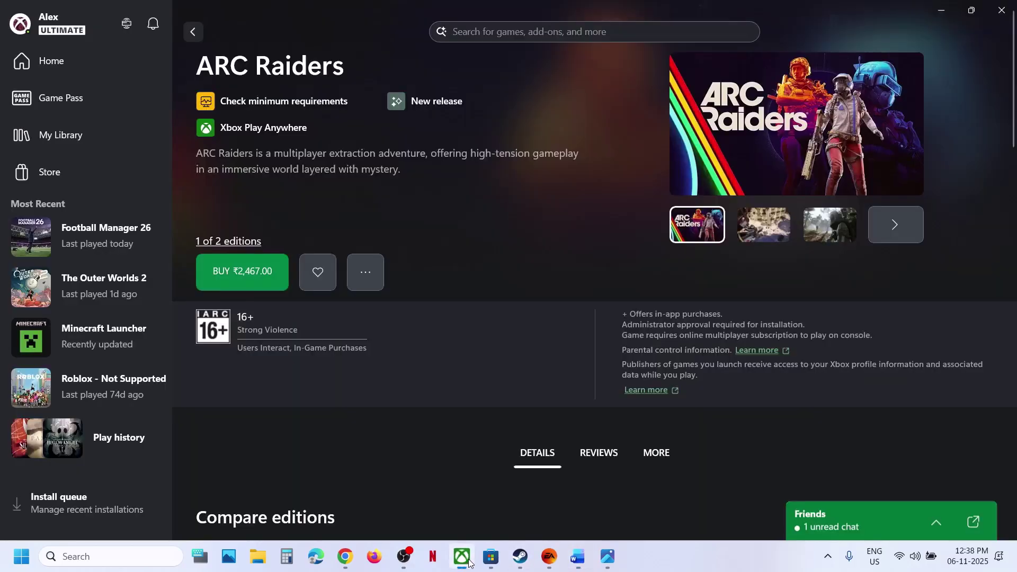
# Step: Bring the guide forward, then open File Explorer at C:\Users and the user profile folder
pyautogui.click(462, 556)
pyautogui.scroll(-4, 469, 390)
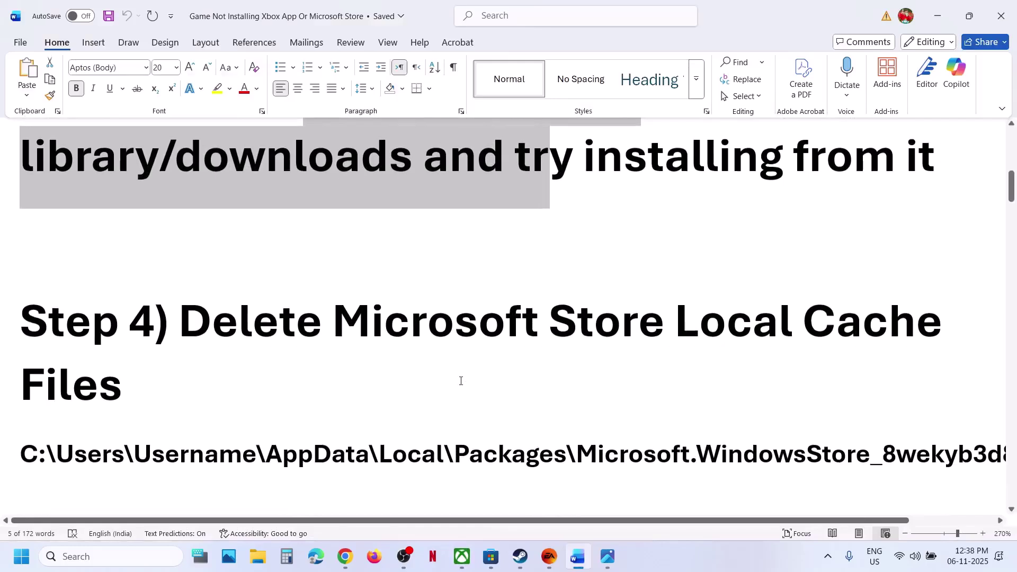
pyautogui.scroll(-1, 461, 381)
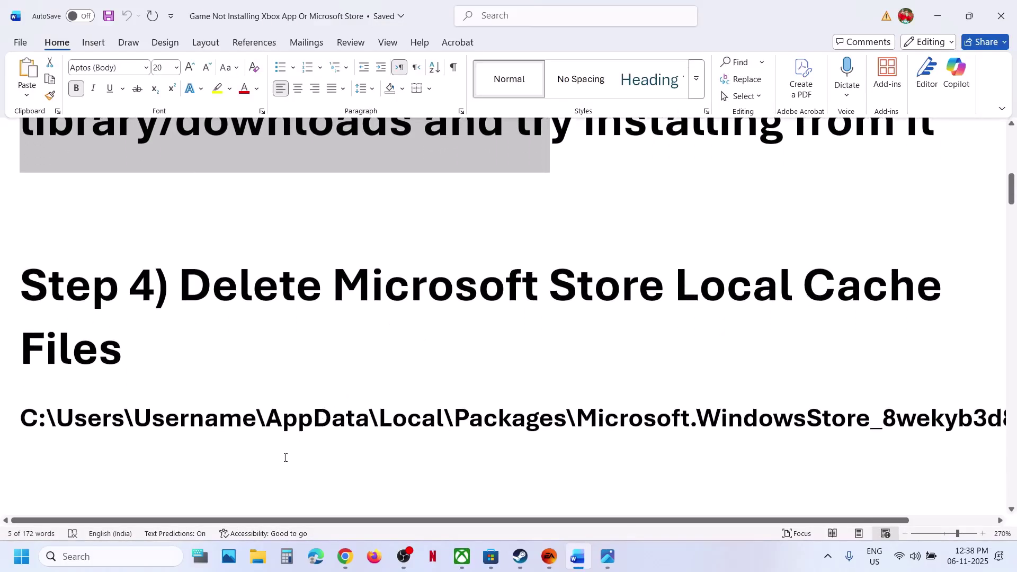
pyautogui.click(258, 556)
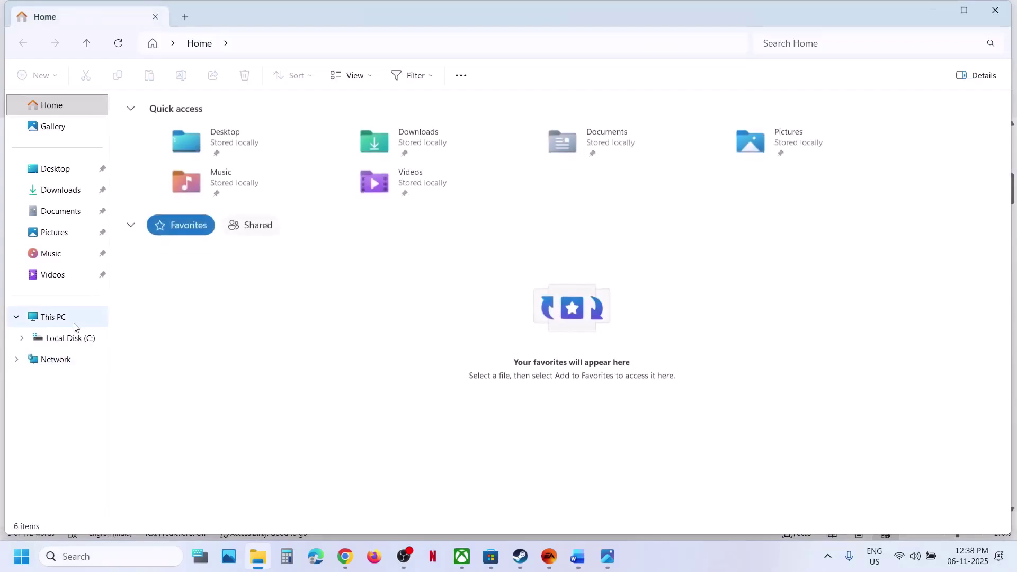
pyautogui.click(67, 320)
pyautogui.doubleClick(221, 145)
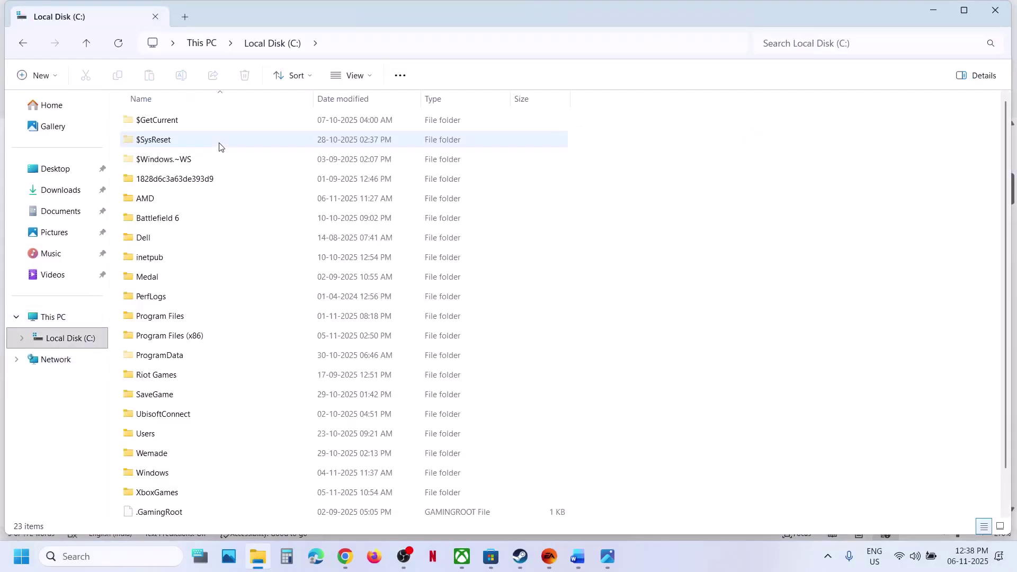
pyautogui.click(164, 437)
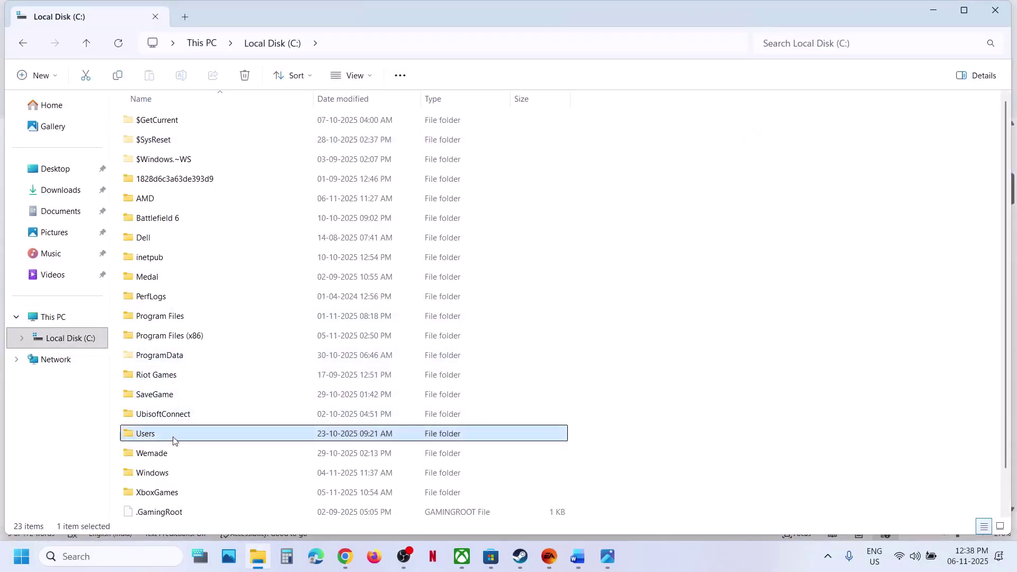
pyautogui.doubleClick(173, 440)
pyautogui.doubleClick(188, 121)
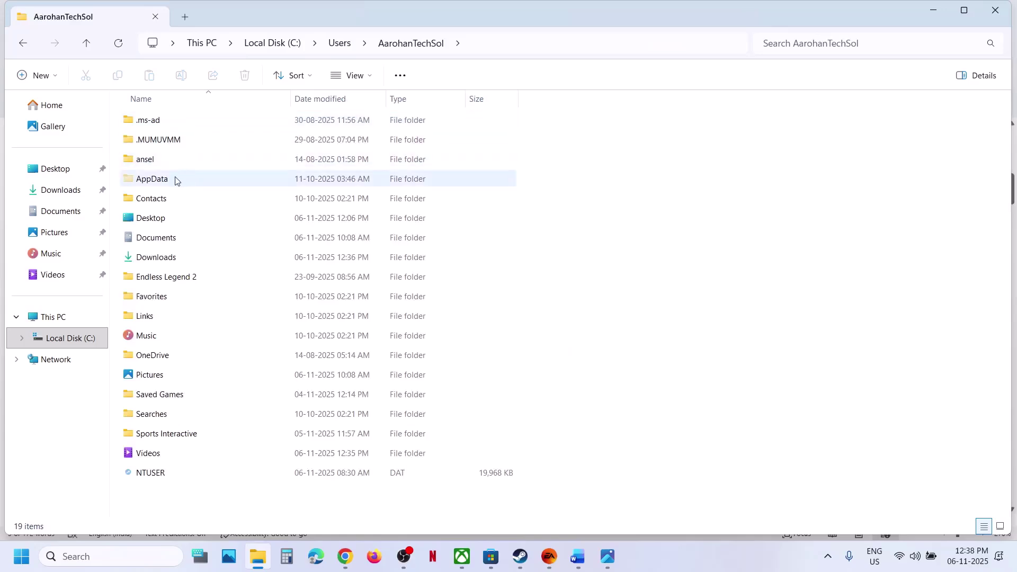
# Step: Browse through the hidden AppData folder into Local\Packages
pyautogui.click(175, 180)
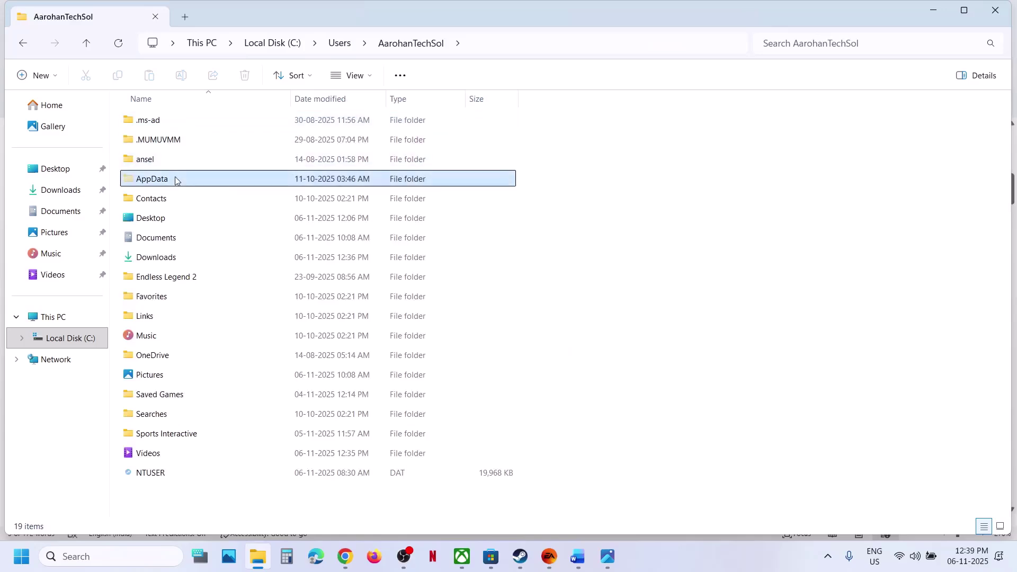
pyautogui.click(369, 79)
pyautogui.moveTo(352, 323)
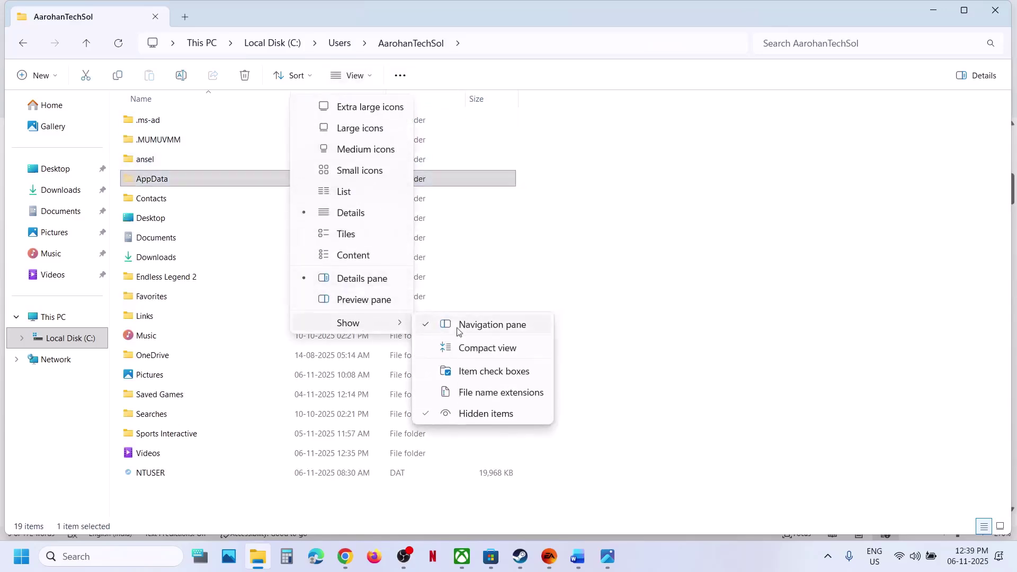
pyautogui.click(167, 181)
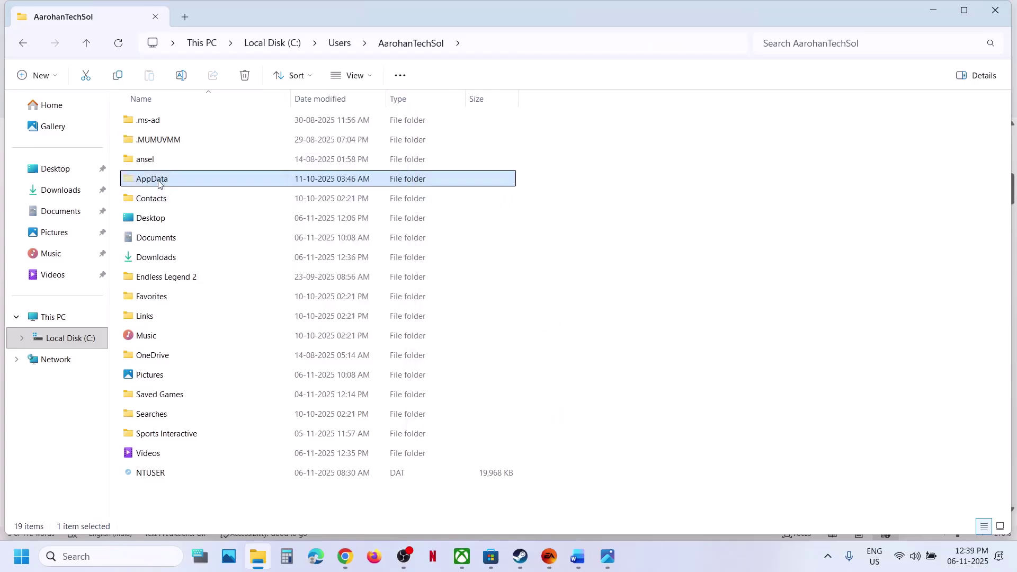
pyautogui.doubleClick(167, 180)
pyautogui.doubleClick(145, 120)
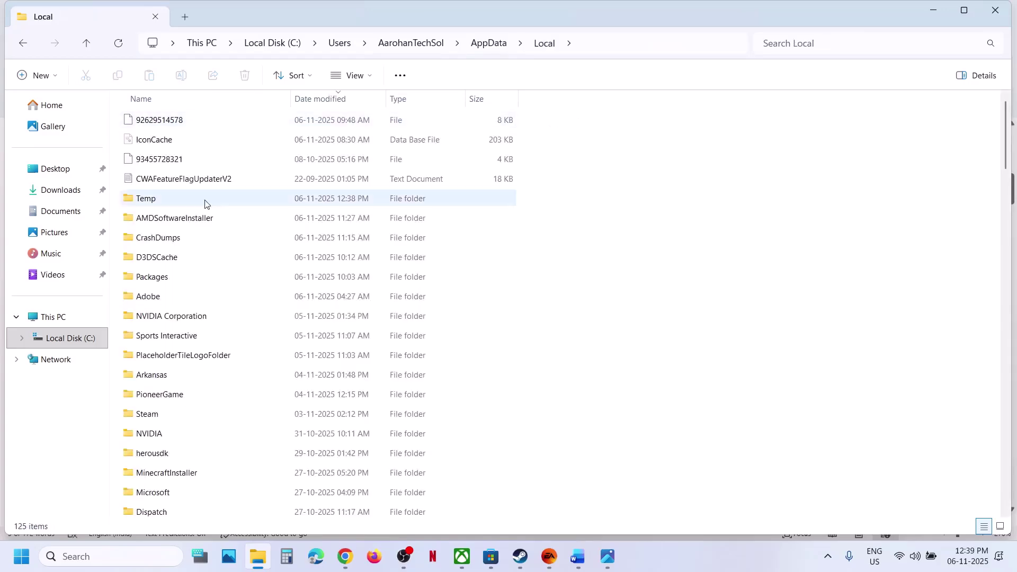
pyautogui.doubleClick(226, 276)
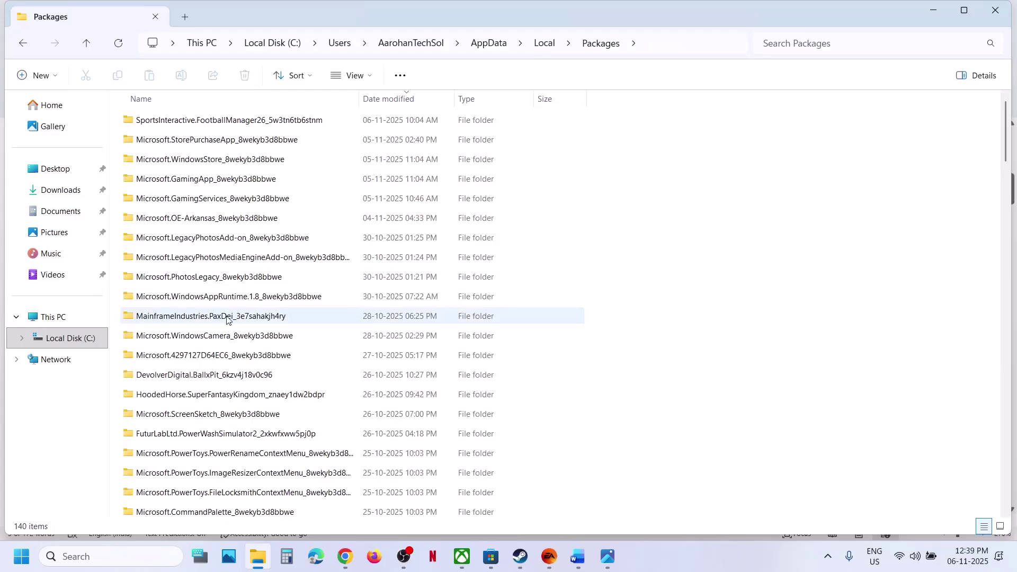
# Step: Delete the LocalCache folder inside Microsoft.WindowsStore_8wekyb3d8bbwe, then return to the guide
pyautogui.click(235, 94)
pyautogui.scroll(-20, 210, 336)
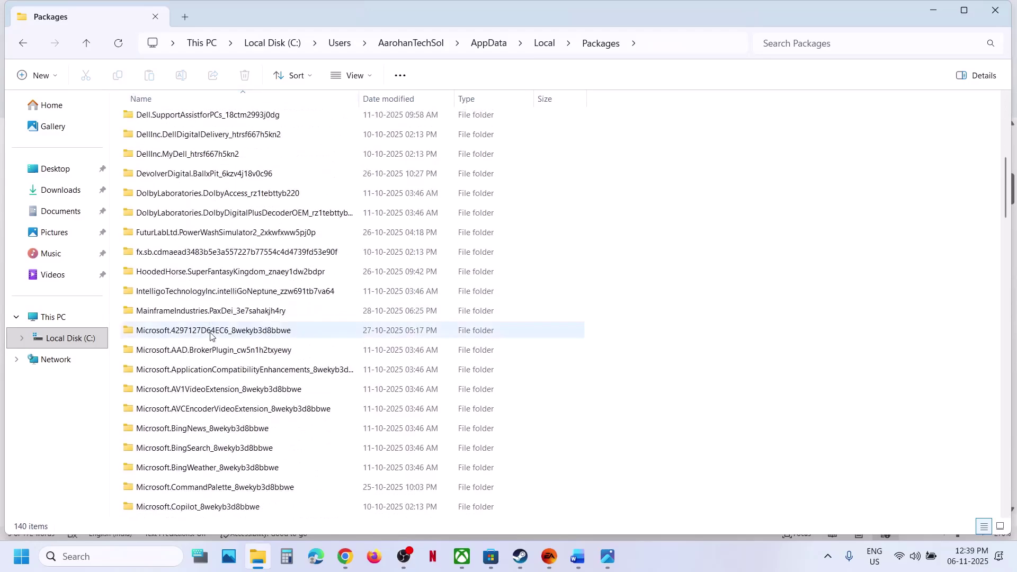
pyautogui.scroll(-10, 210, 336)
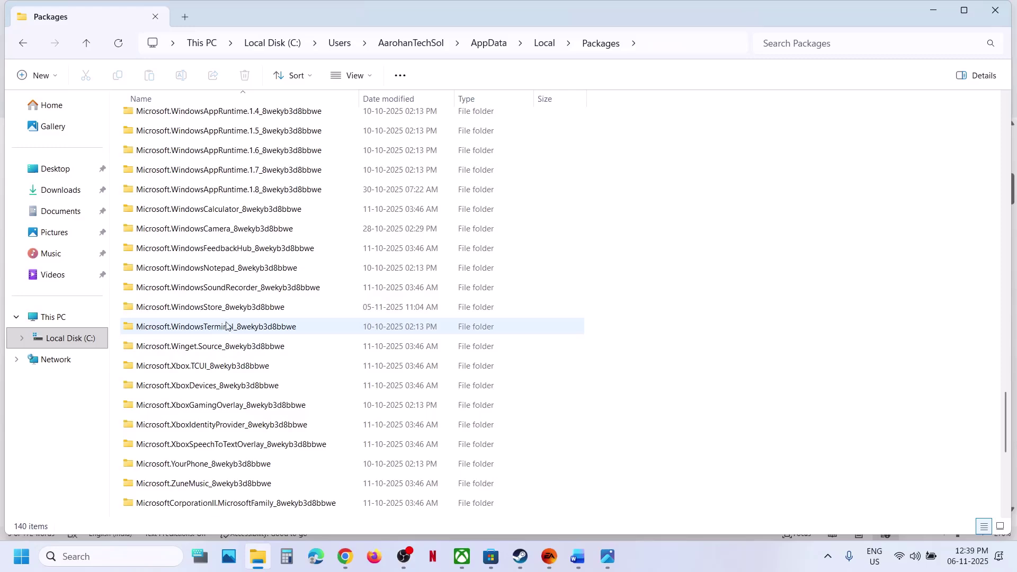
pyautogui.click(208, 313)
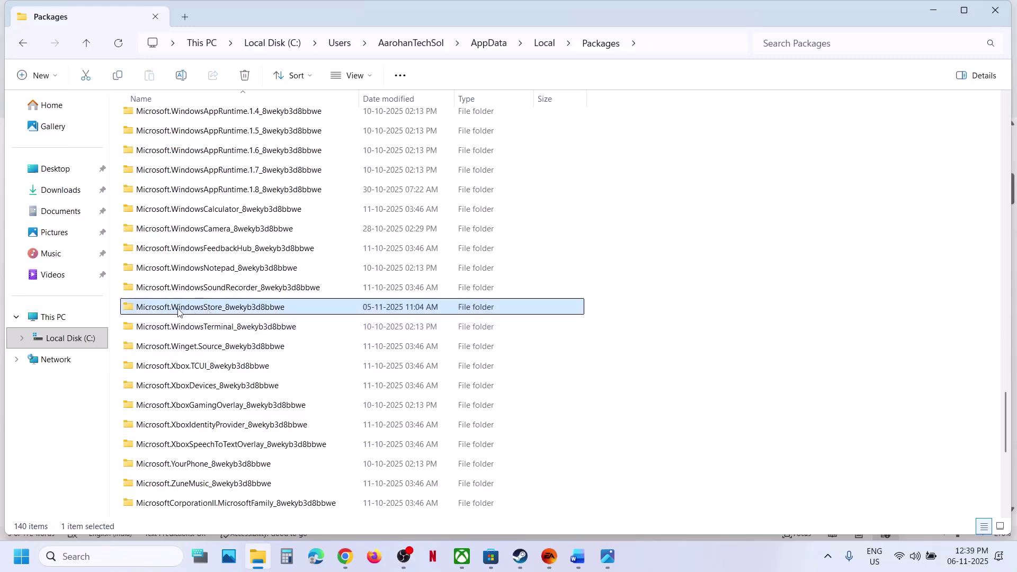
pyautogui.doubleClick(209, 313)
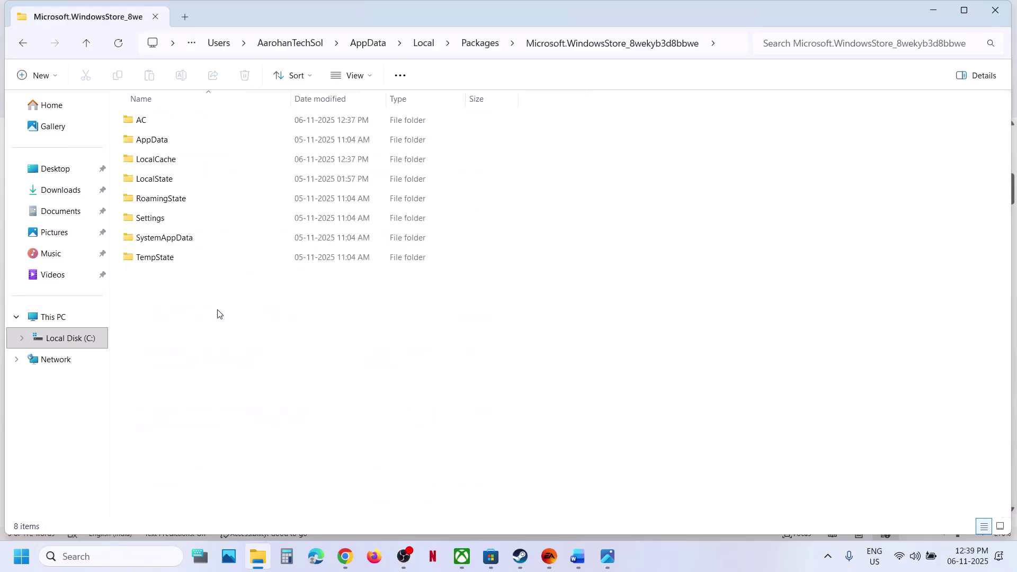
pyautogui.click(167, 161)
pyautogui.rightClick(167, 163)
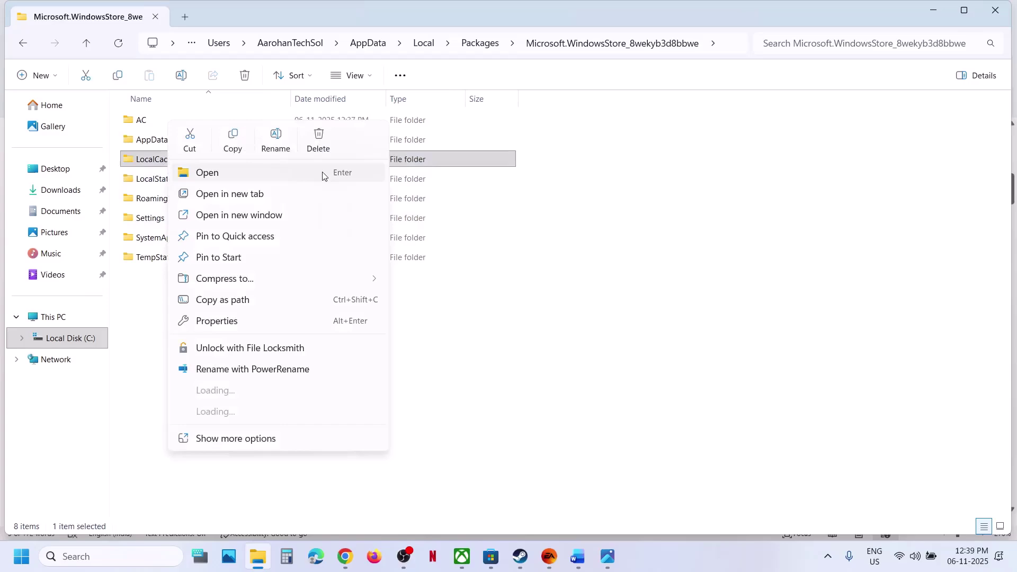
pyautogui.click(318, 138)
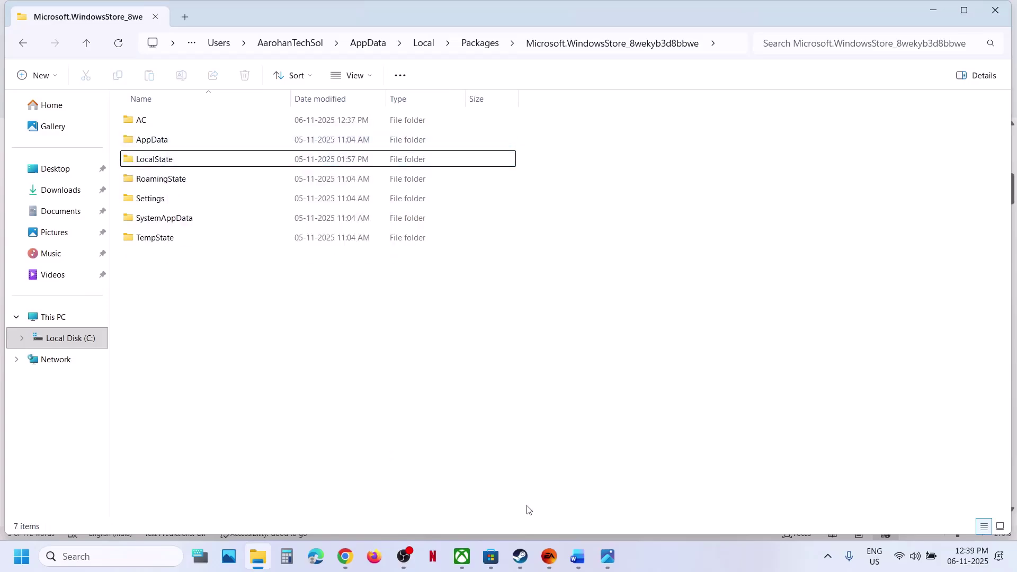
pyautogui.click(578, 557)
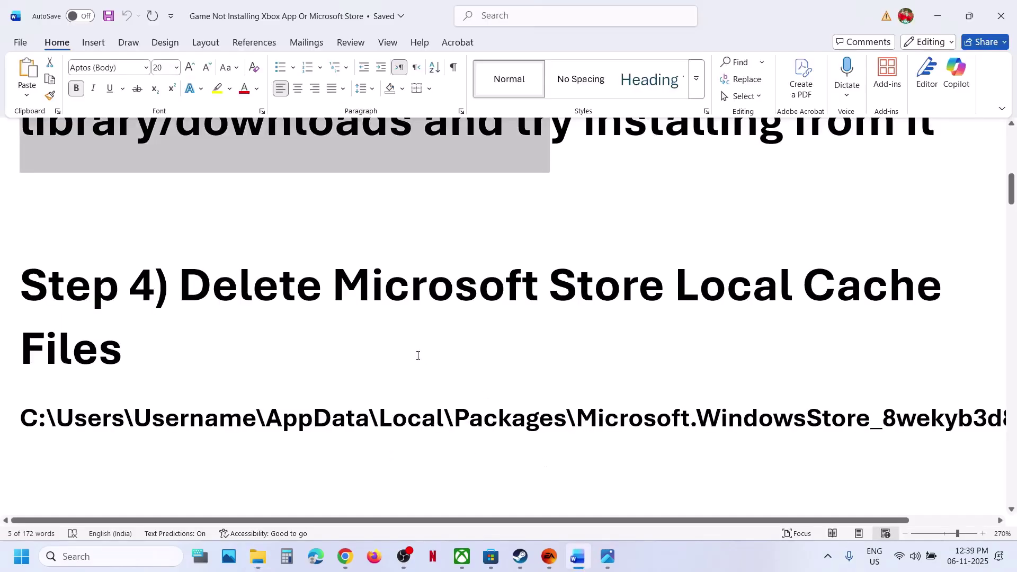
# Step: Copy WSRESET from Step 5 into Windows search, run it, and return to the guide
pyautogui.scroll(-5, 417, 355)
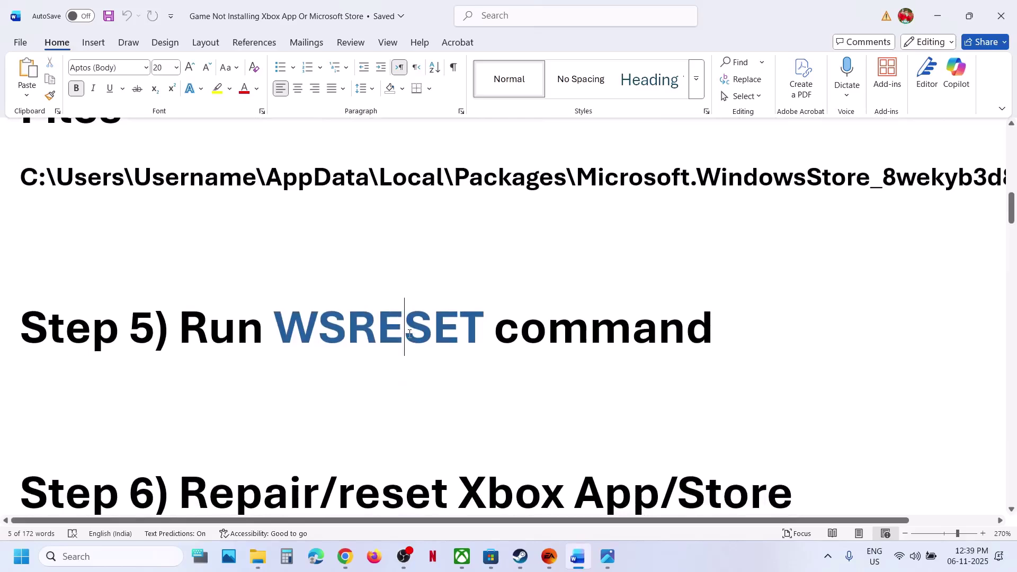
pyautogui.doubleClick(410, 334)
pyautogui.hotkey('ctrl', 'c')
pyautogui.click(117, 564)
pyautogui.hotkey('ctrl', 'v')
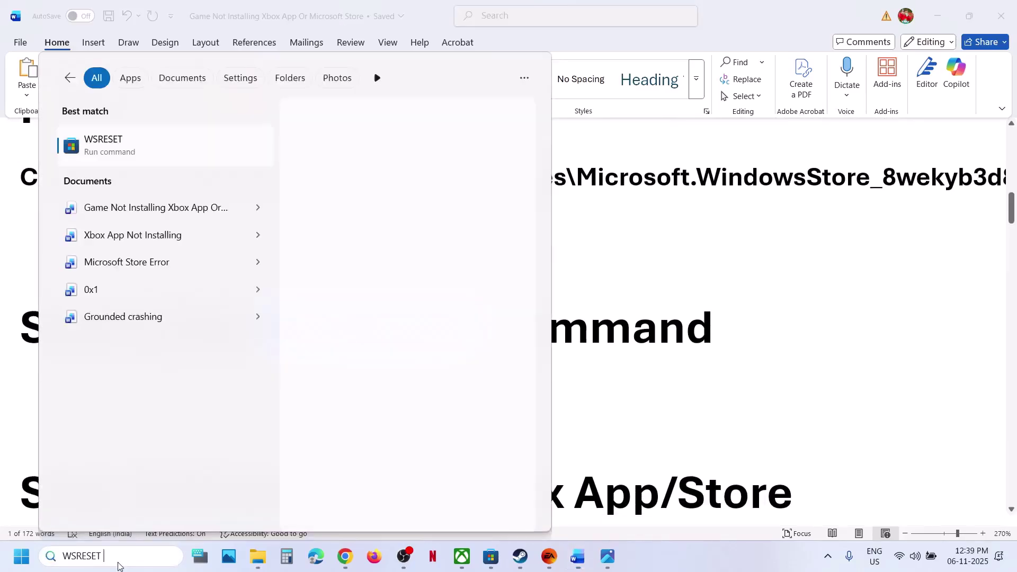
pyautogui.click(119, 154)
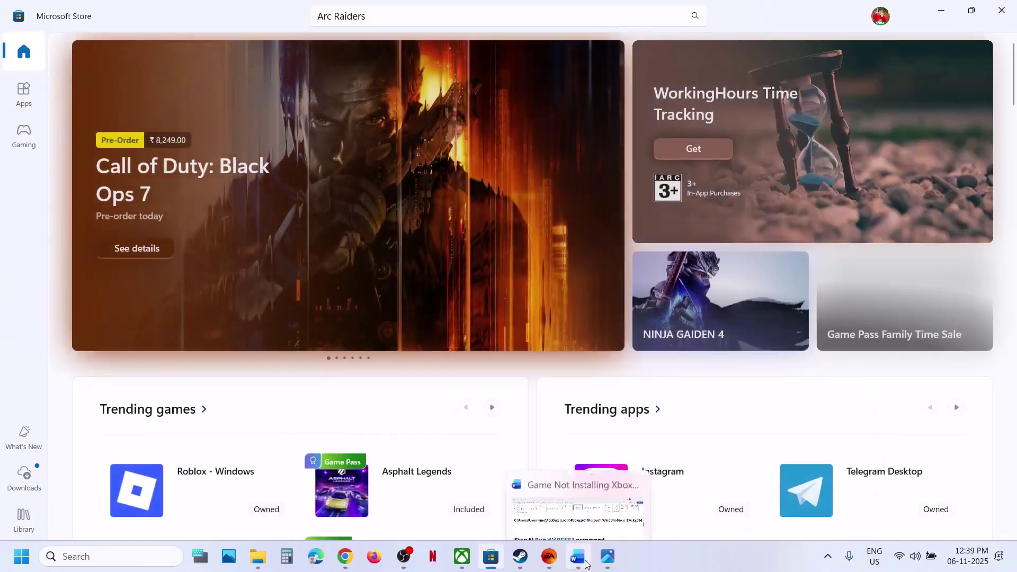
pyautogui.click(586, 563)
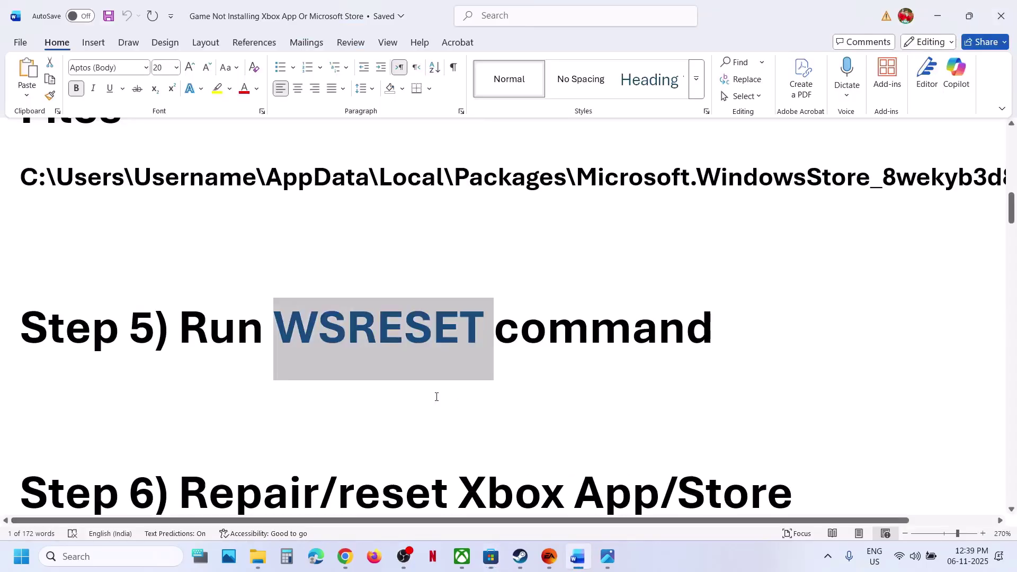
pyautogui.scroll(-2, 436, 397)
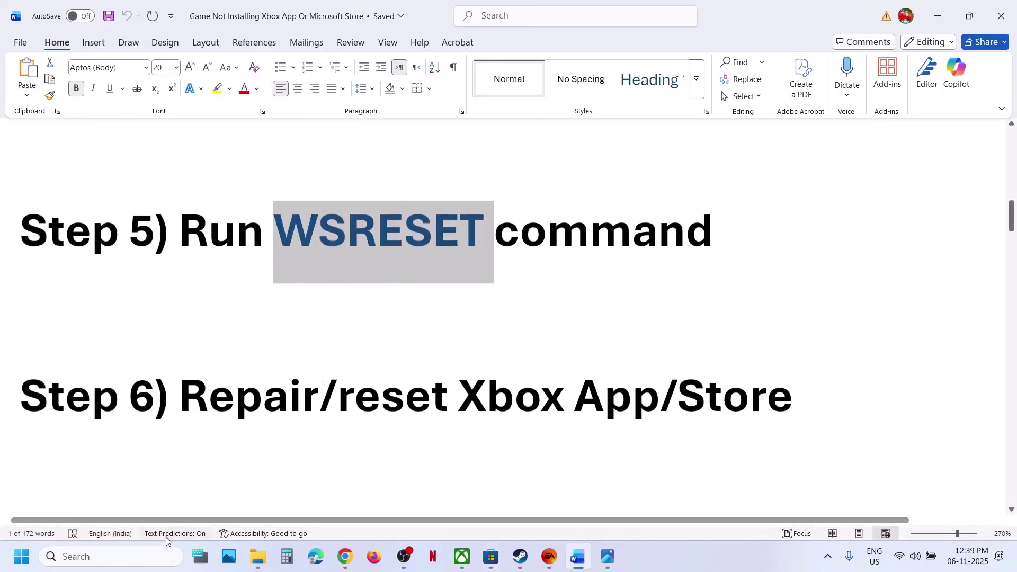
# Step: Open the Xbox app's App settings from search, run Repair, then confirm Reset
pyautogui.click(114, 556)
pyautogui.write('xbox')
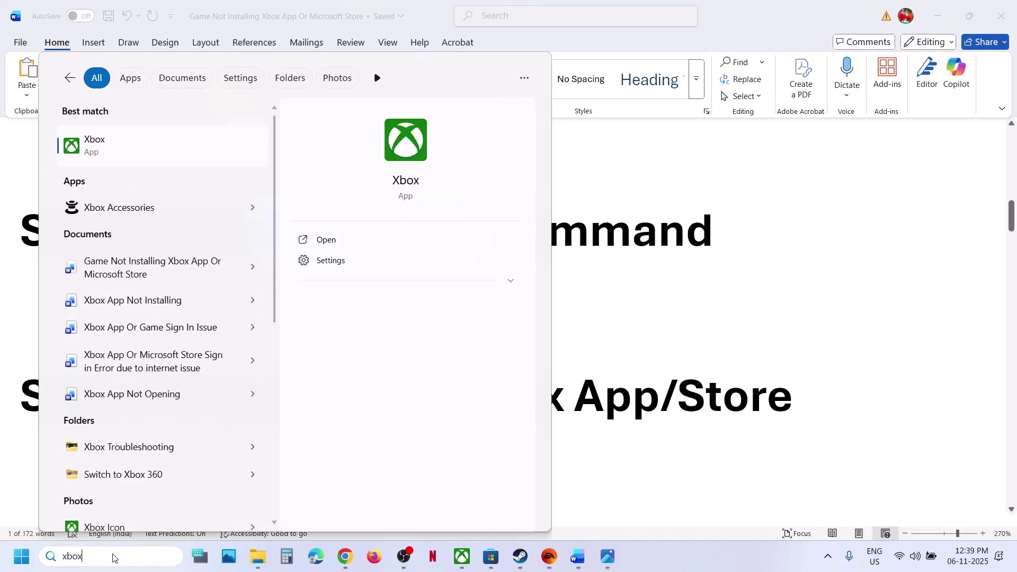
pyautogui.rightClick(111, 136)
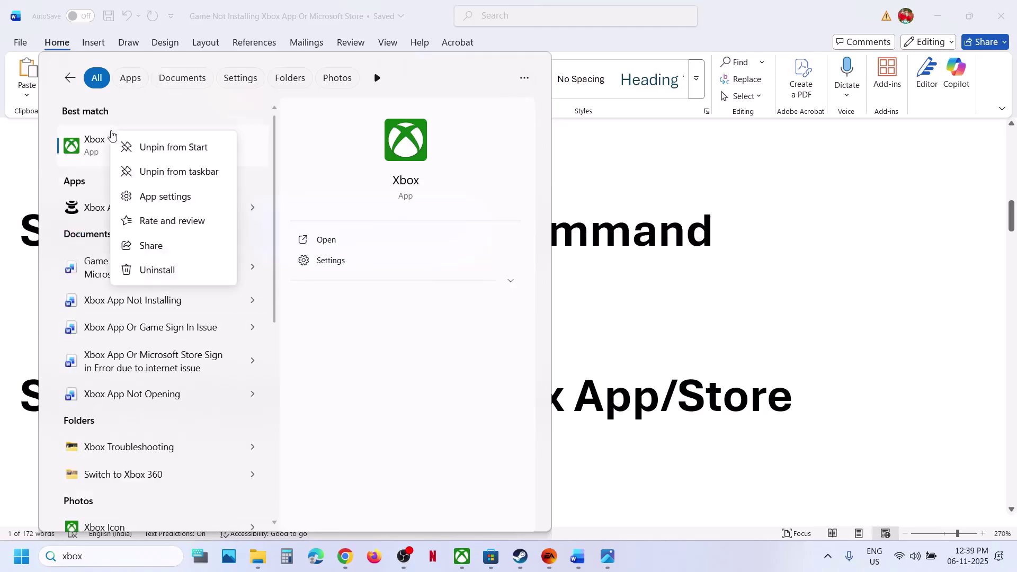
pyautogui.click(178, 197)
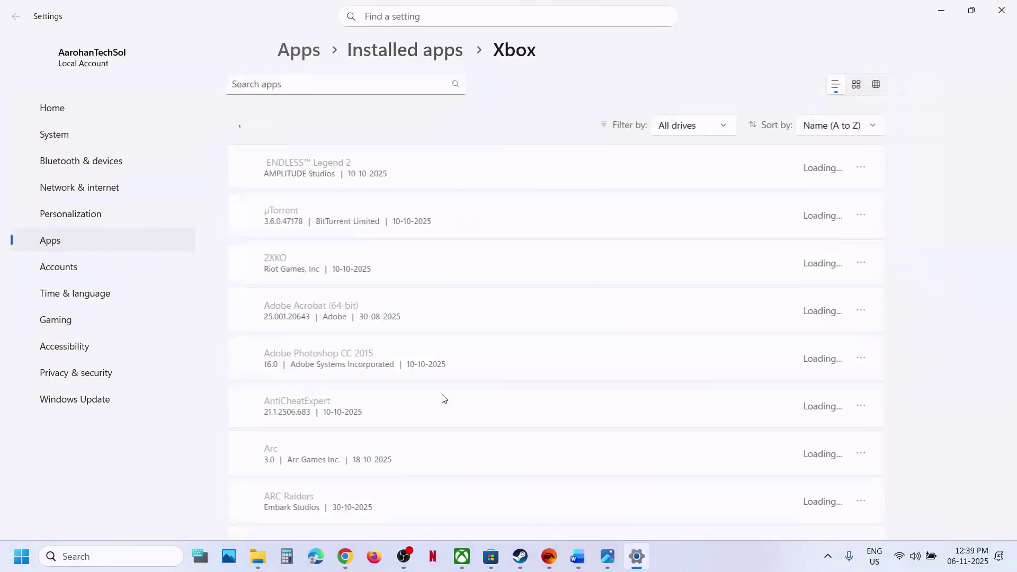
pyautogui.scroll(-3, 444, 398)
pyautogui.scroll(-7, 444, 398)
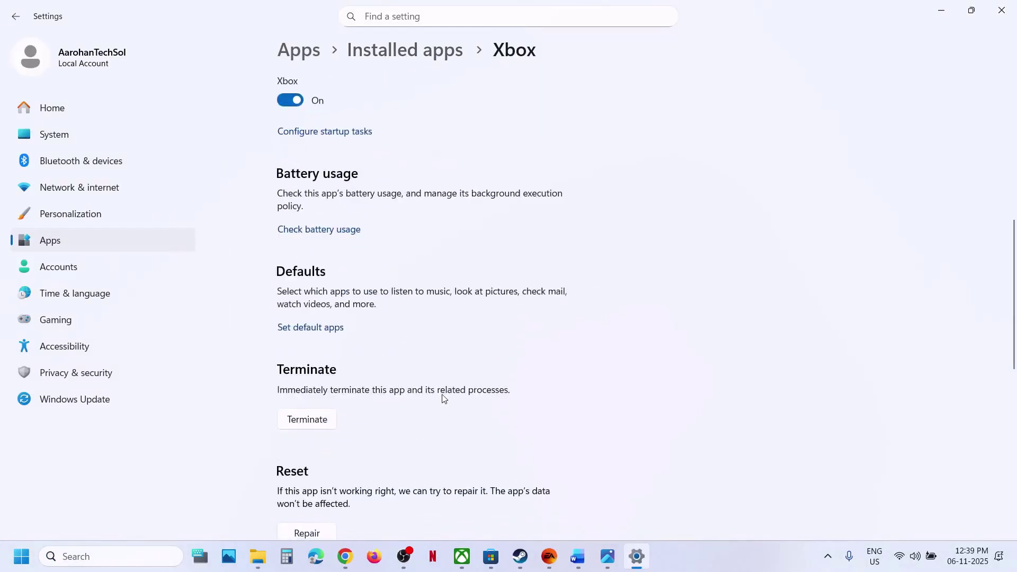
pyautogui.scroll(-2, 324, 322)
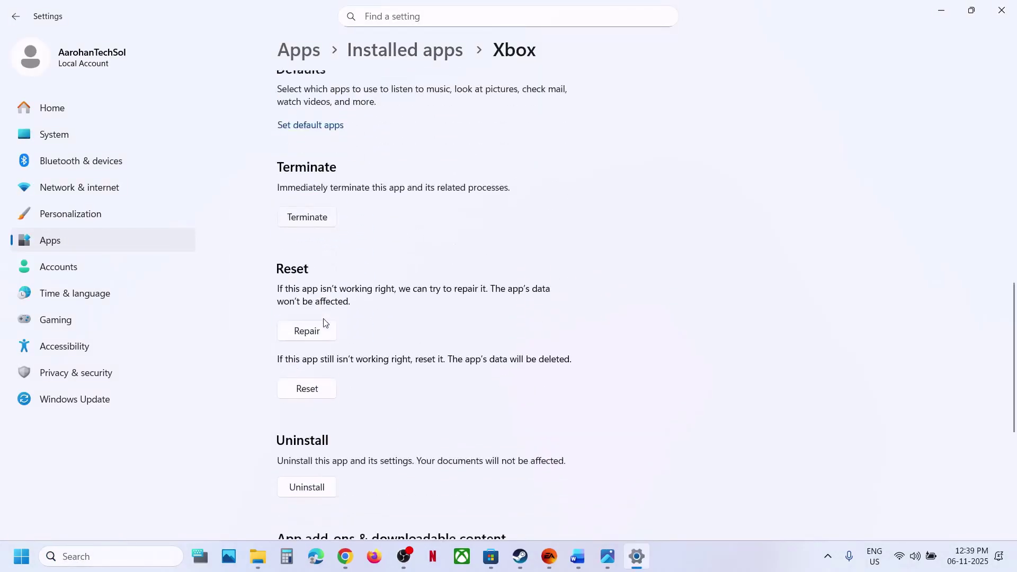
pyautogui.click(308, 322)
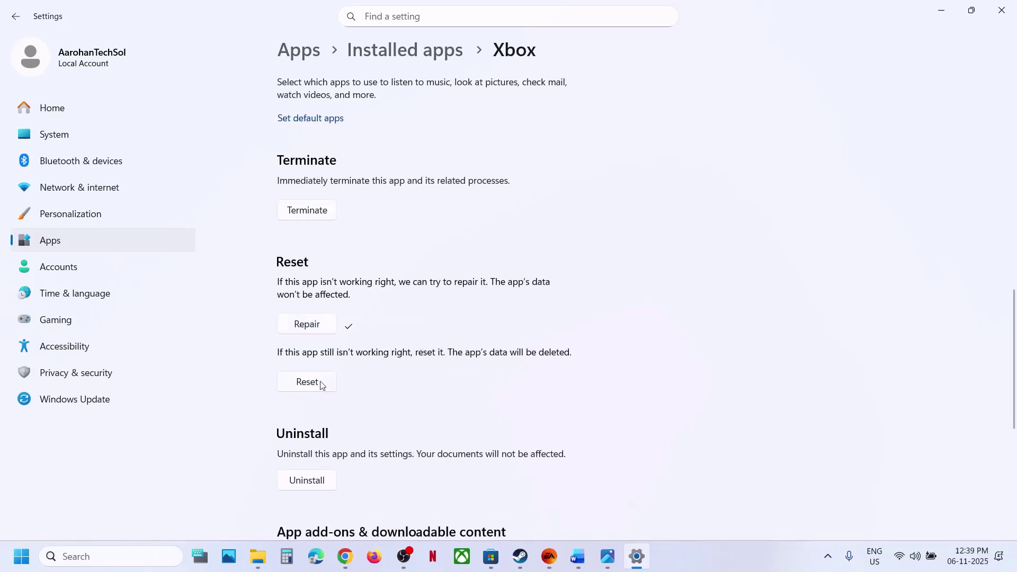
pyautogui.click(320, 384)
pyautogui.click(367, 346)
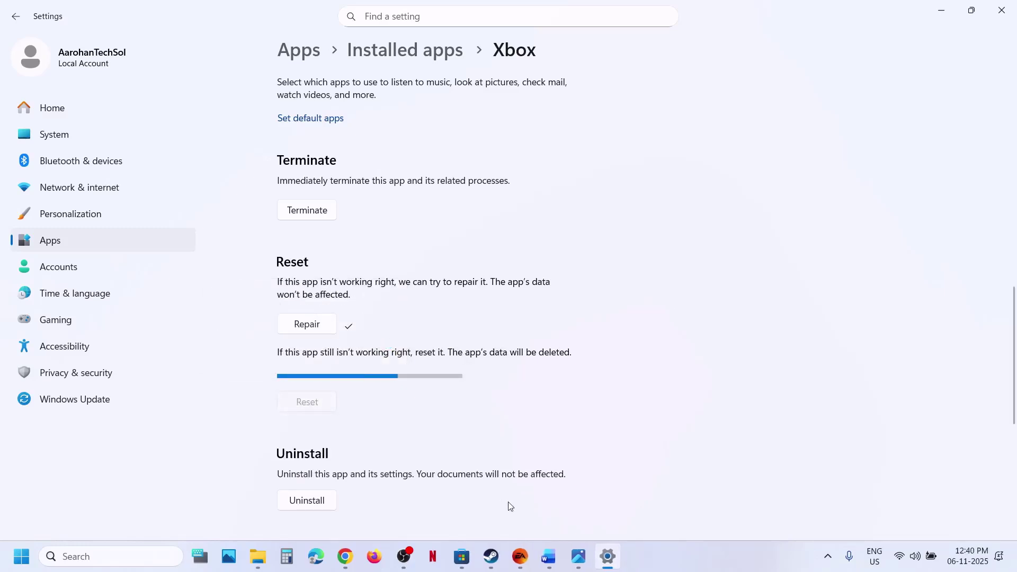
# Step: Open Microsoft Store's App settings, terminate it, run Repair, then confirm Reset
pyautogui.click(89, 552)
pyautogui.write('store')
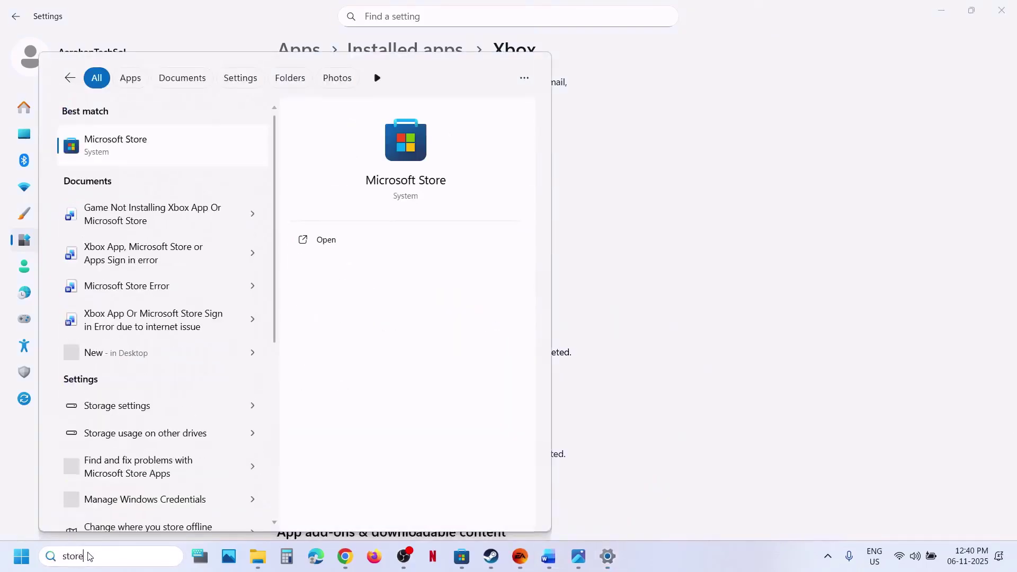
pyautogui.rightClick(124, 141)
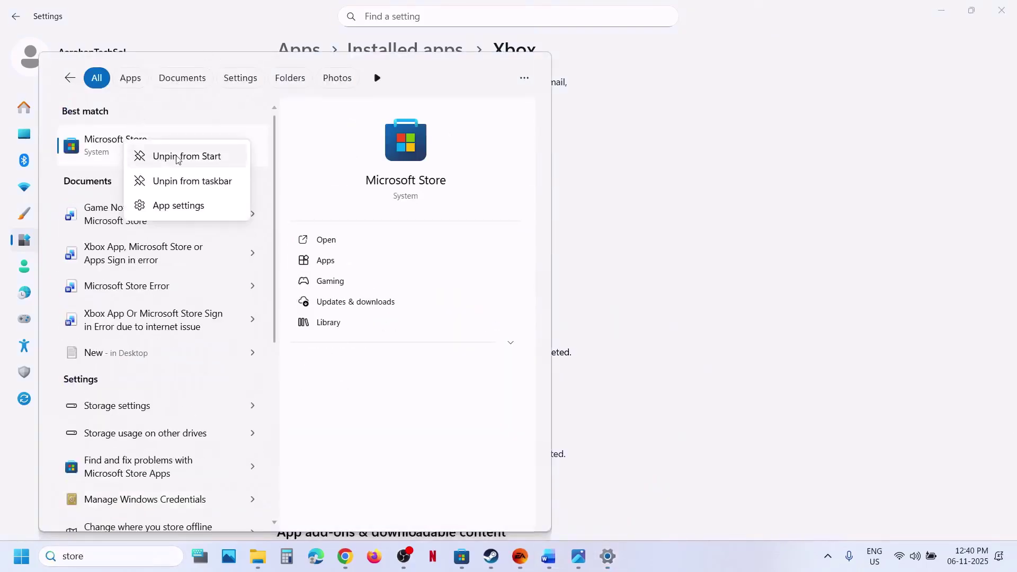
pyautogui.click(183, 204)
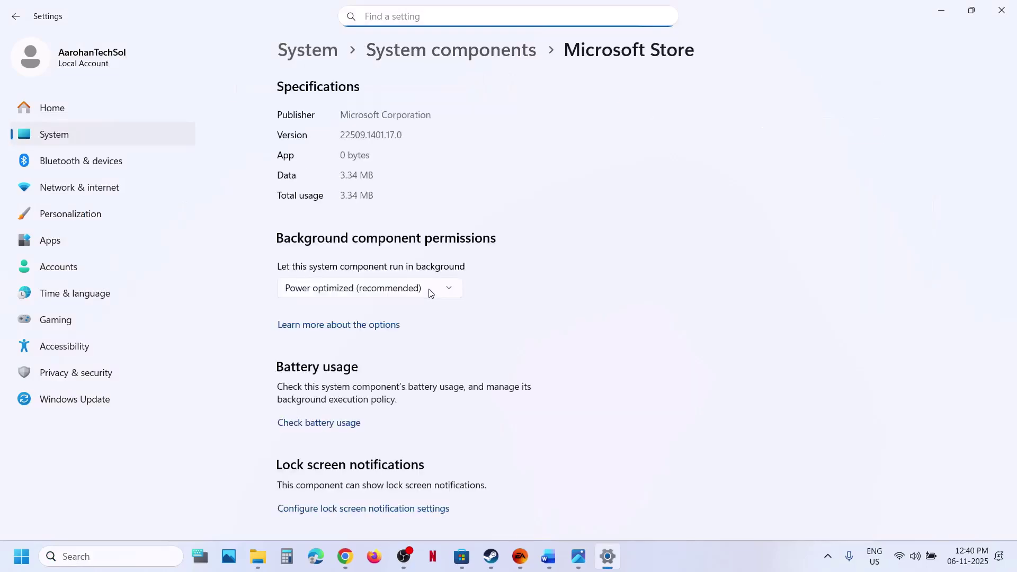
pyautogui.scroll(-4, 428, 288)
pyautogui.scroll(-3, 429, 291)
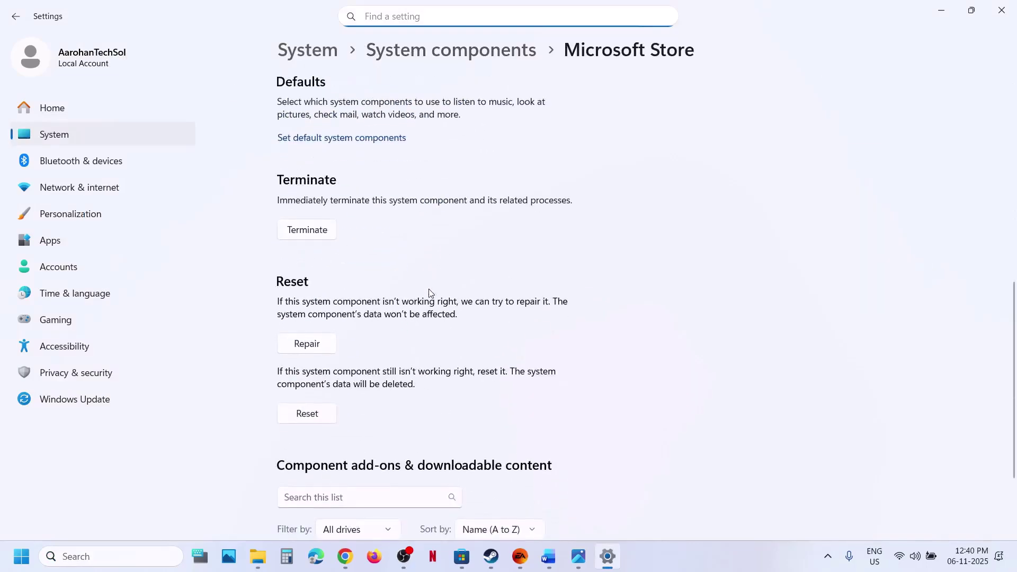
pyautogui.click(313, 231)
pyautogui.click(318, 343)
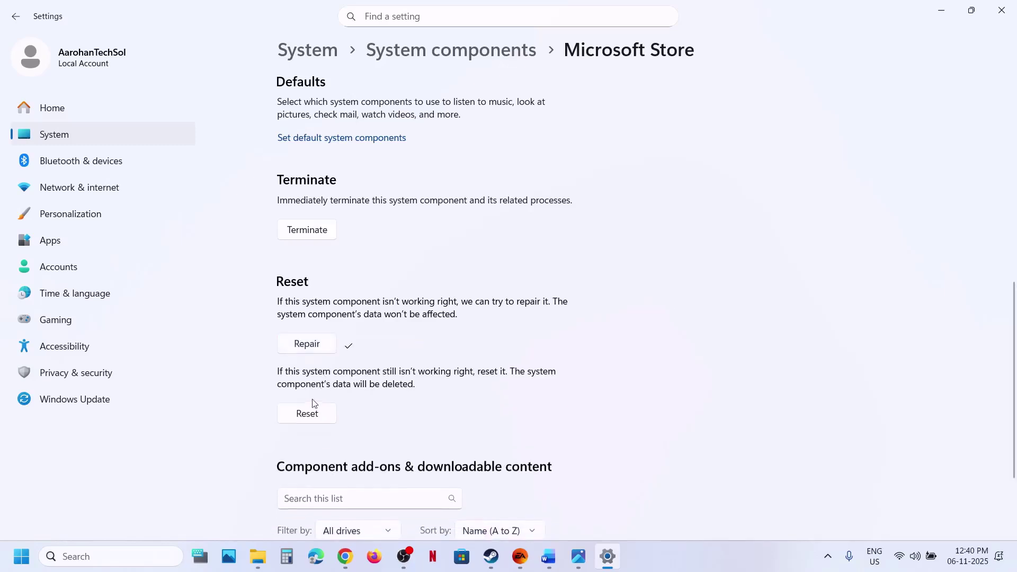
pyautogui.click(306, 413)
pyautogui.click(350, 388)
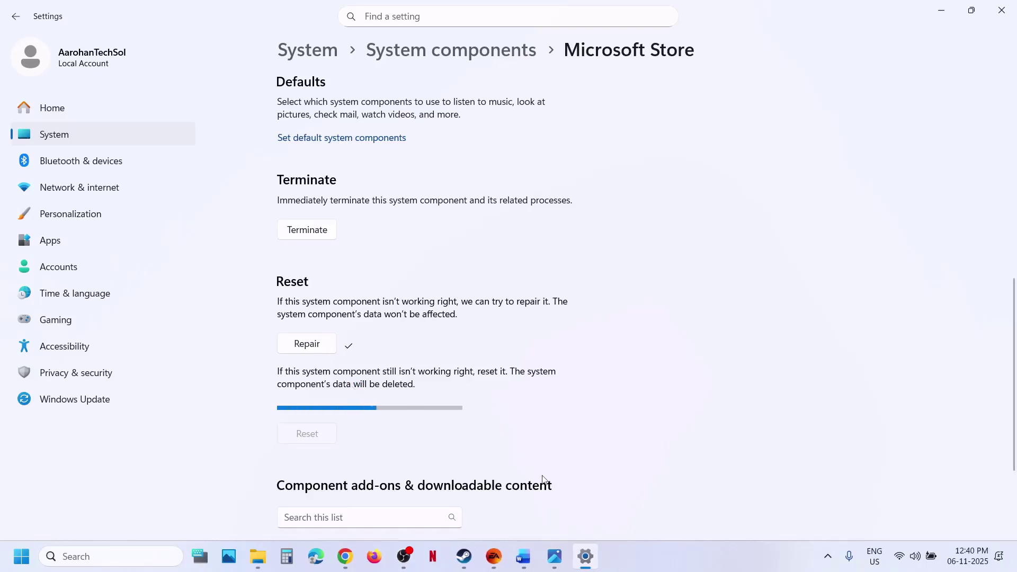
# Step: Open Microsoft Store's Downloads page, check for updates, and choose Update all
pyautogui.click(522, 564)
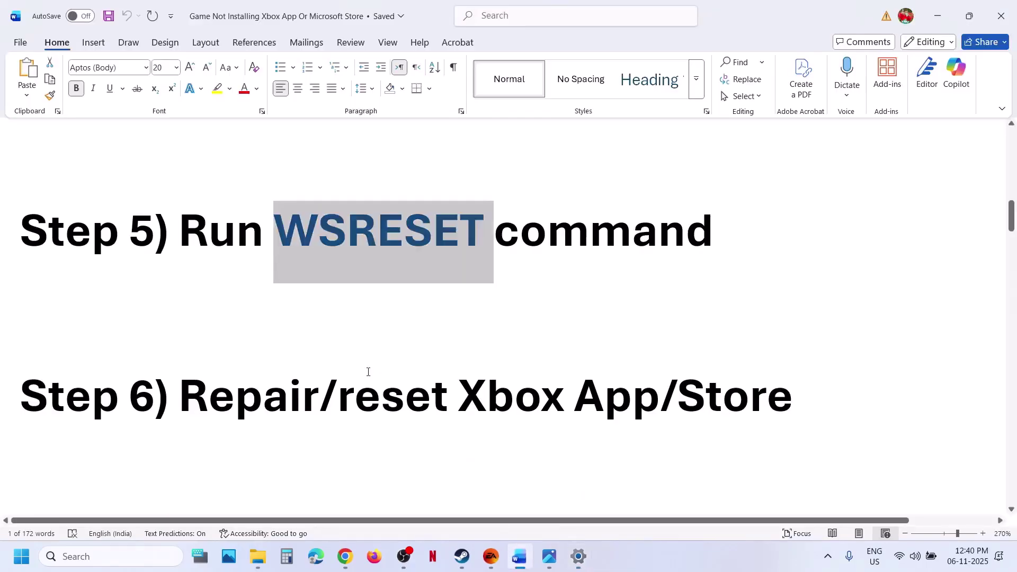
pyautogui.scroll(-3, 368, 371)
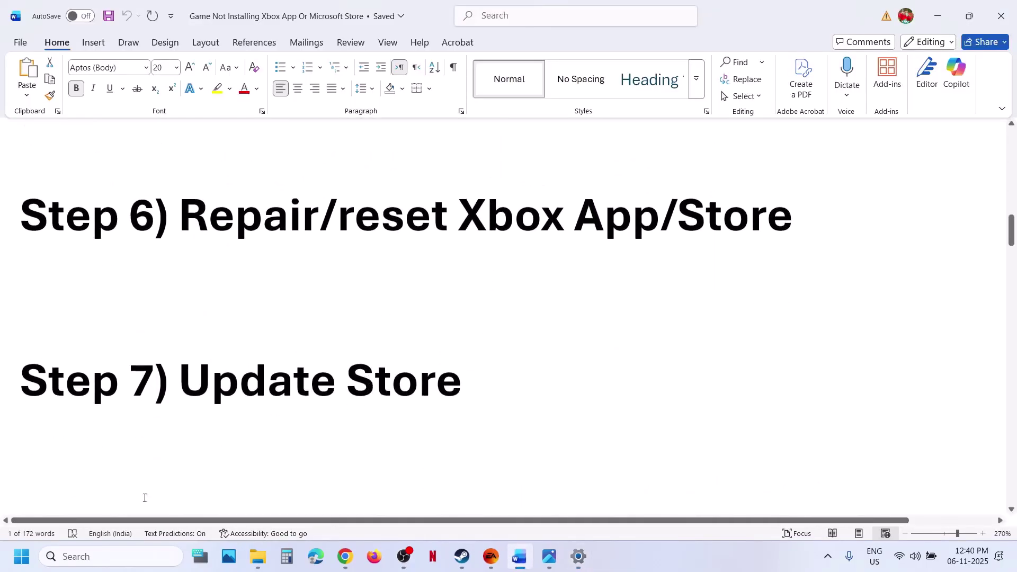
pyautogui.click(121, 557)
pyautogui.write('steam')
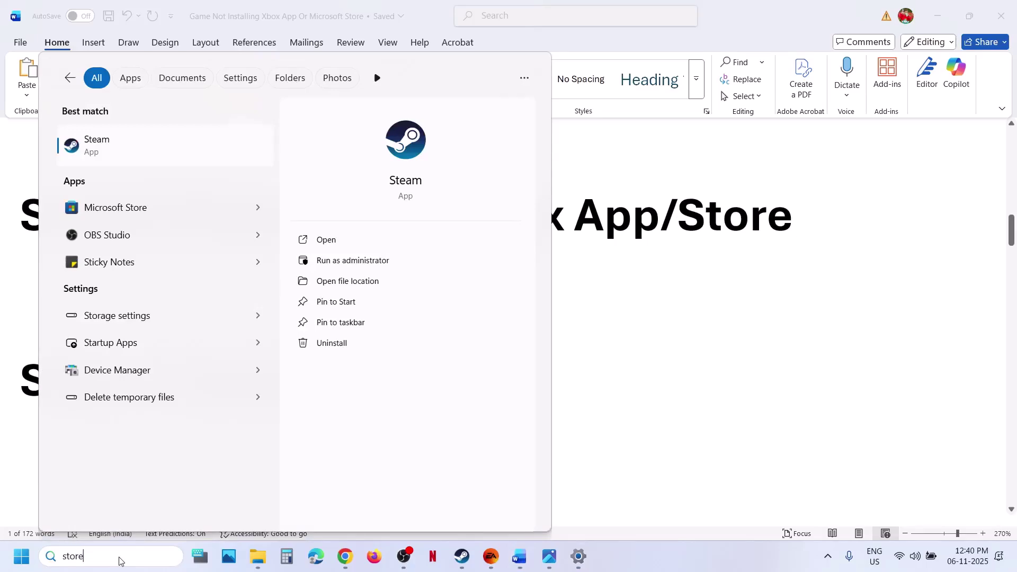
pyautogui.press('Return')
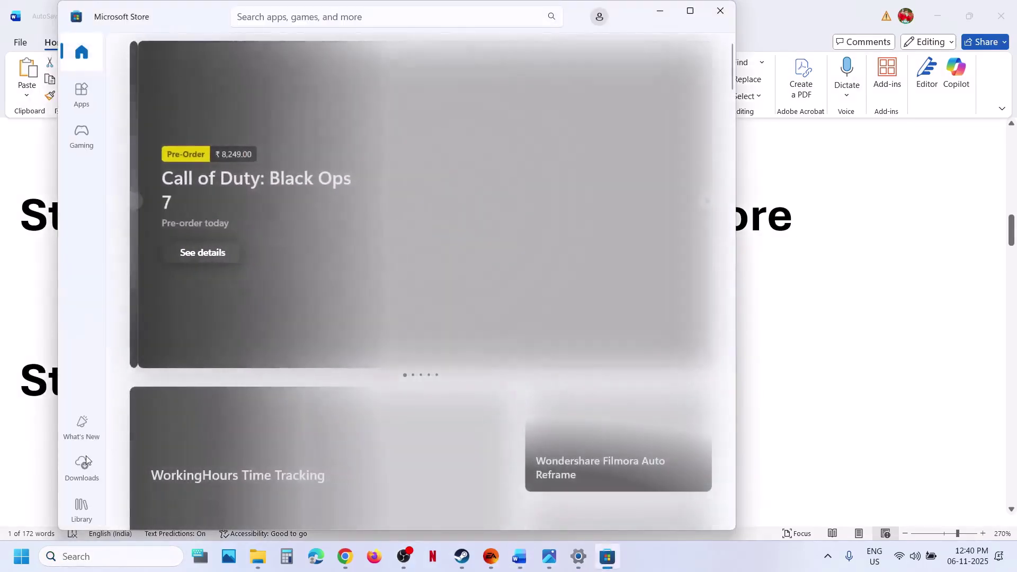
pyautogui.click(82, 465)
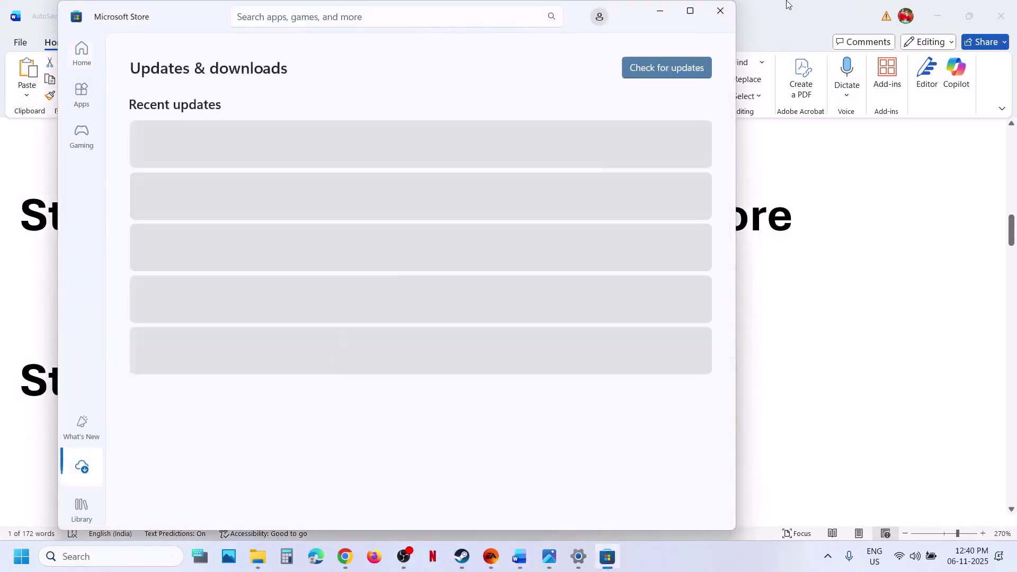
pyautogui.click(691, 12)
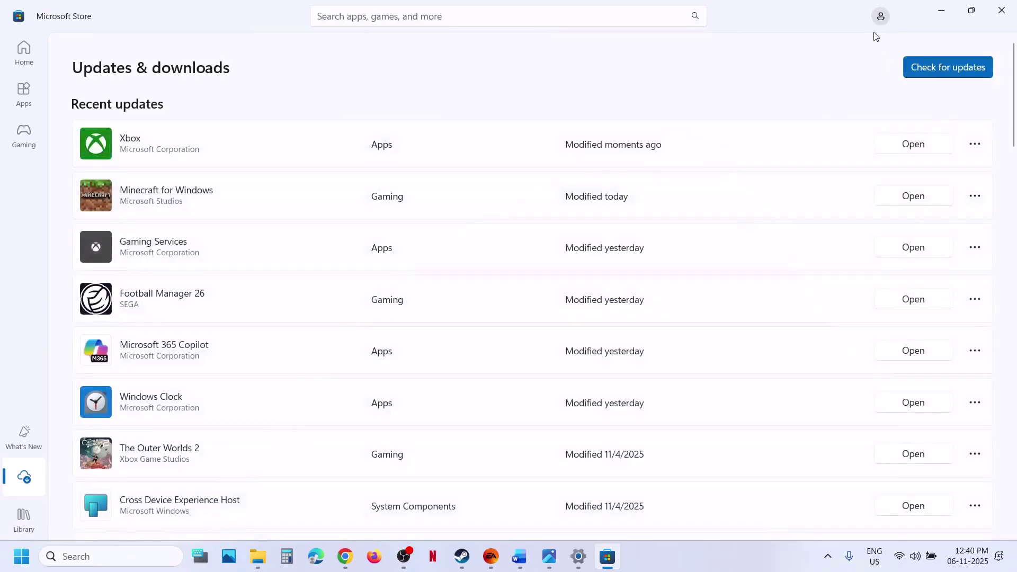
pyautogui.click(880, 17)
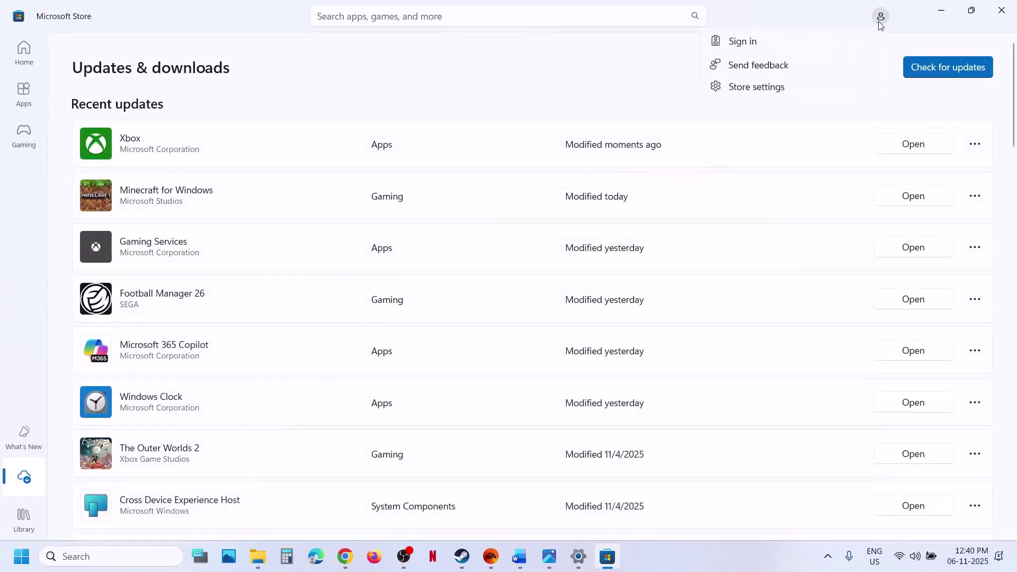
pyautogui.click(883, 114)
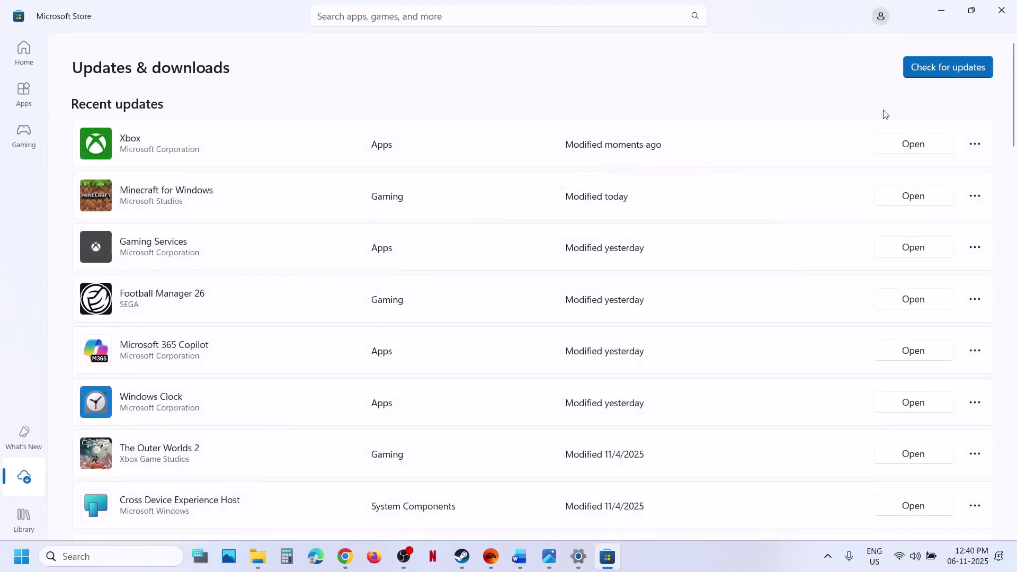
pyautogui.click(949, 70)
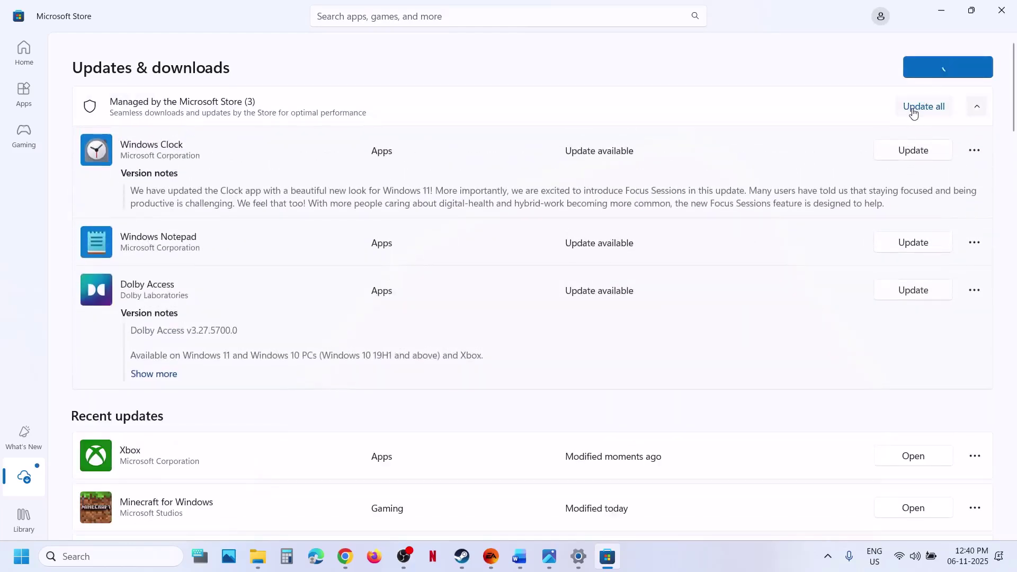
pyautogui.click(913, 112)
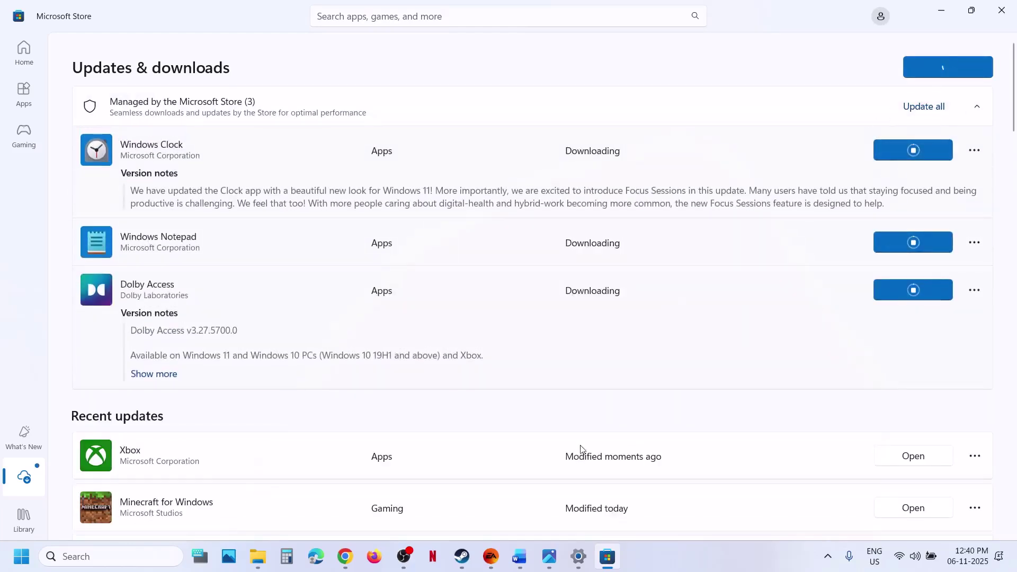
# Step: Follow the Step 8 Xbox Identity Provider link into Microsoft Store, then return to the guide
pyautogui.moveTo(519, 556)
pyautogui.click(477, 461)
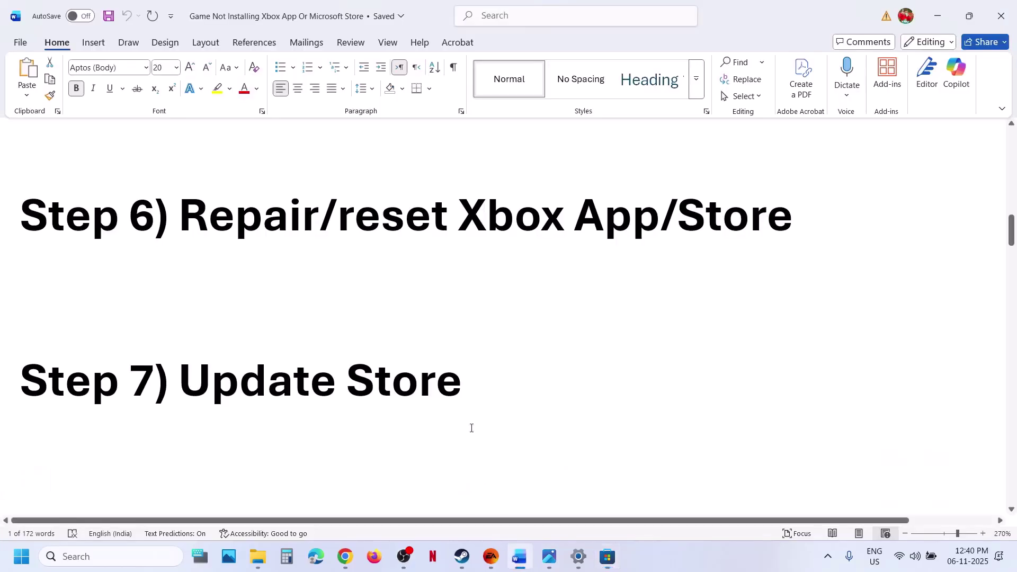
pyautogui.scroll(-8, 398, 359)
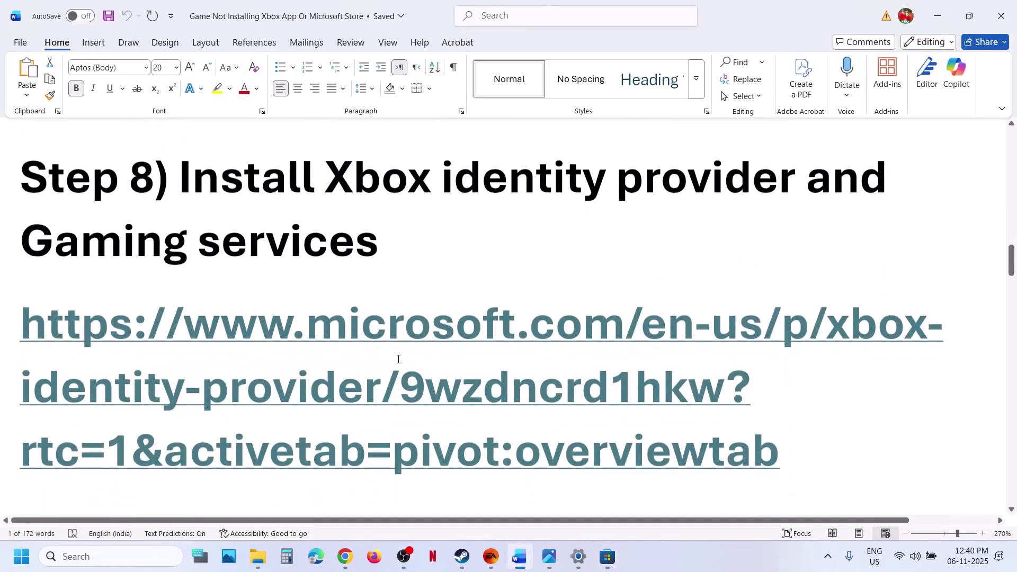
pyautogui.keyDown('ctrl'); pyautogui.click(418, 330); pyautogui.keyUp('ctrl')
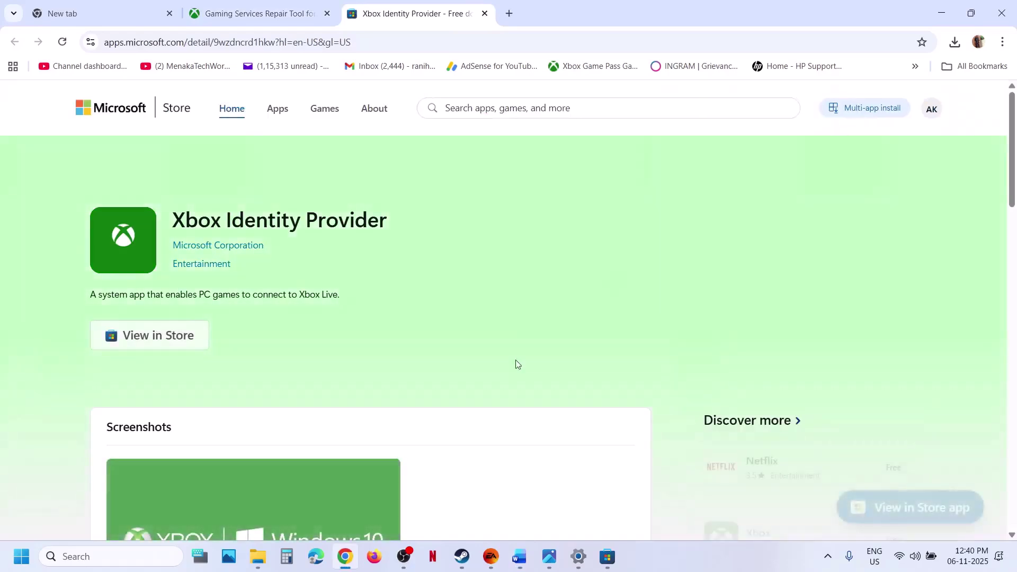
pyautogui.click(143, 337)
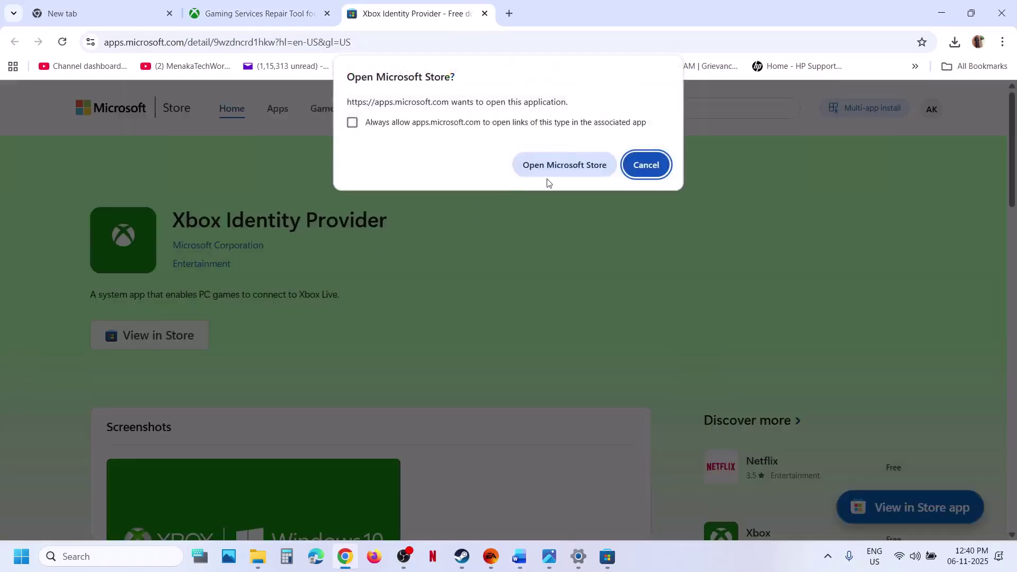
pyautogui.click(548, 173)
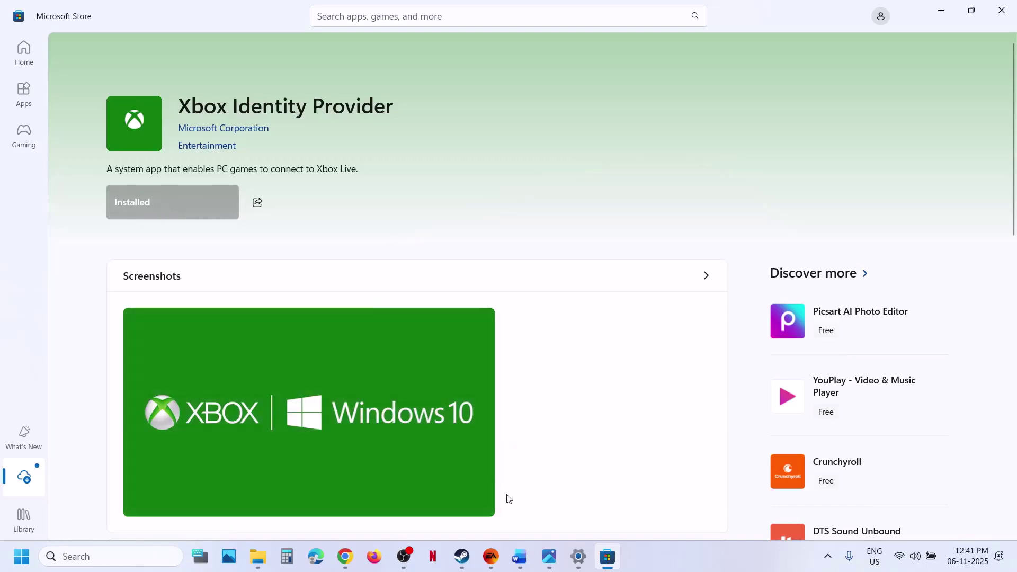
pyautogui.click(523, 549)
pyautogui.scroll(-5, 381, 308)
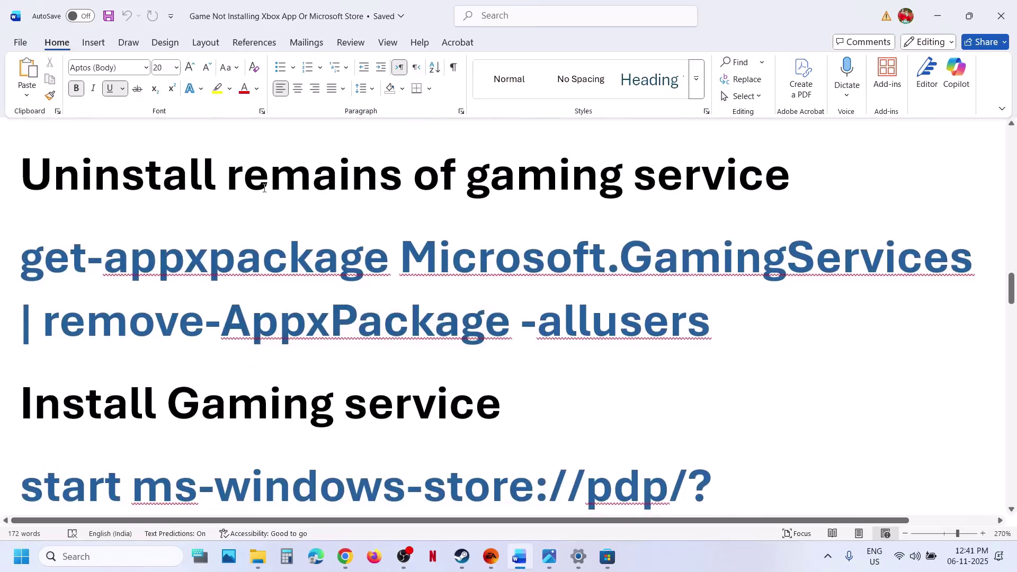
# Step: Delete 'remains of' from the heading and copy the Gaming Services removal command
pyautogui.moveTo(229, 177); pyautogui.dragTo(451, 175)
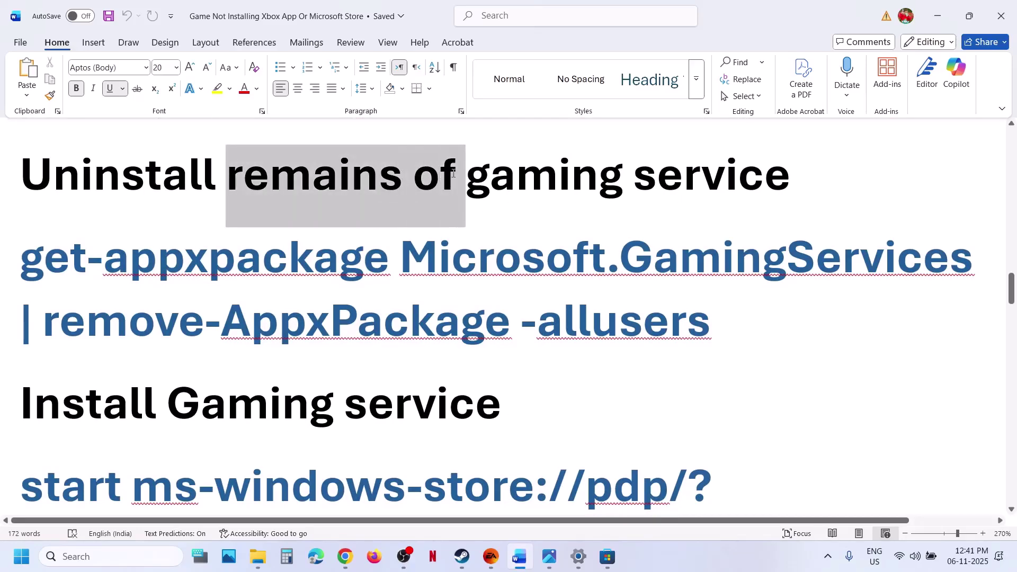
pyautogui.press('Delete')
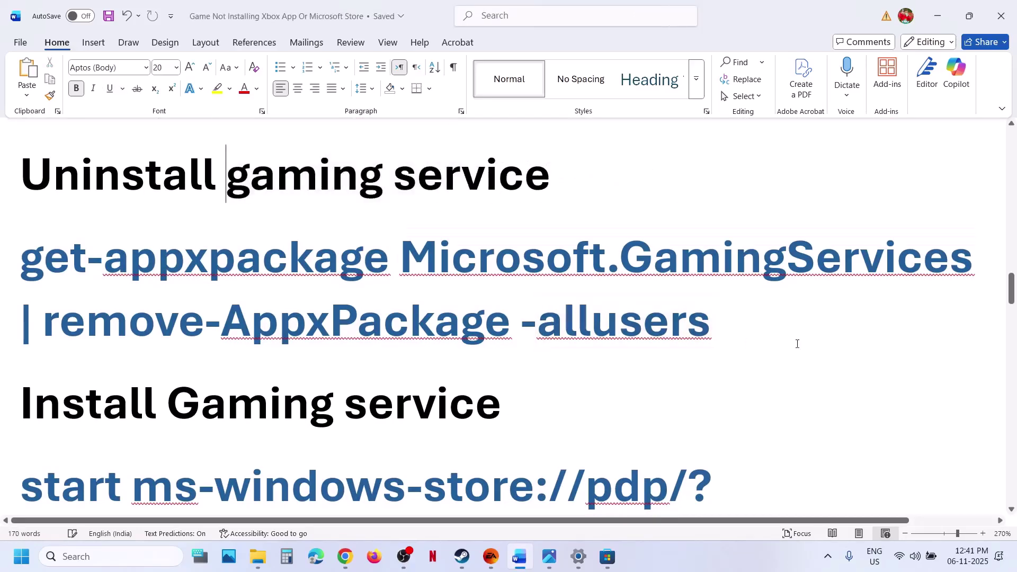
pyautogui.moveTo(741, 329); pyautogui.dragTo(55, 256)
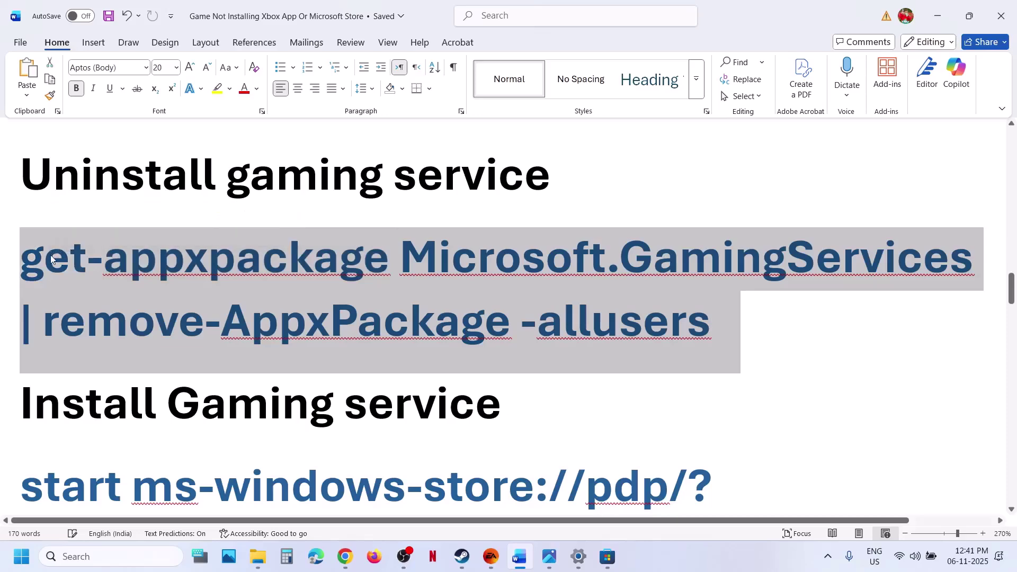
pyautogui.rightClick(51, 257)
pyautogui.click(85, 327)
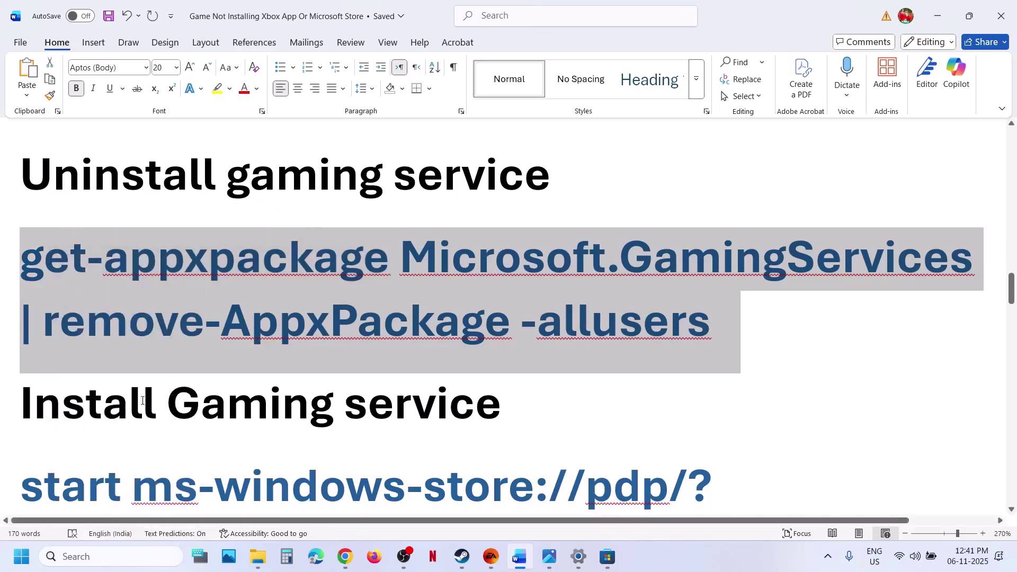
# Step: Launch Windows PowerShell as administrator and paste in the removal command
pyautogui.click(94, 551)
pyautogui.write('powers')
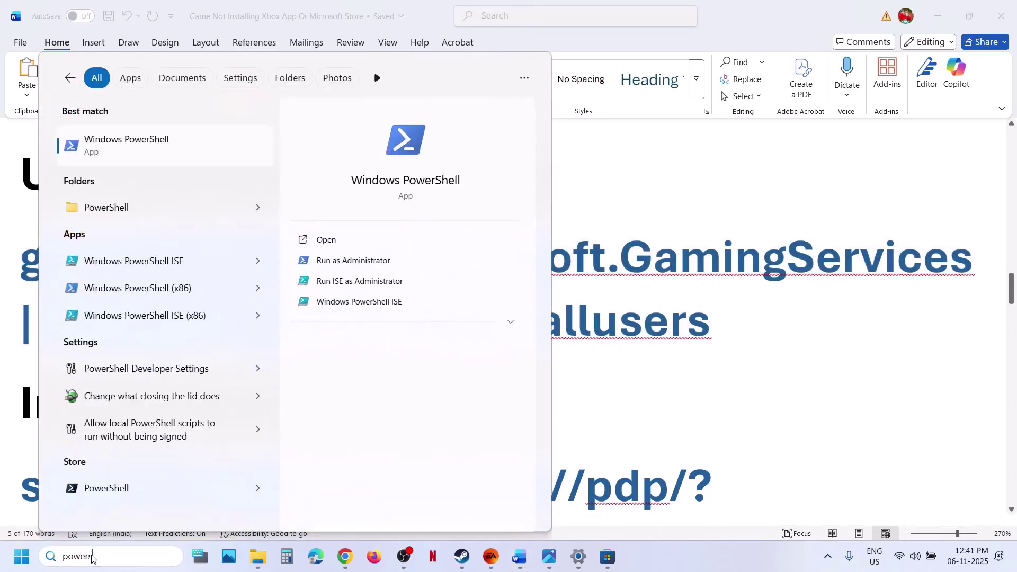
pyautogui.write('hell')
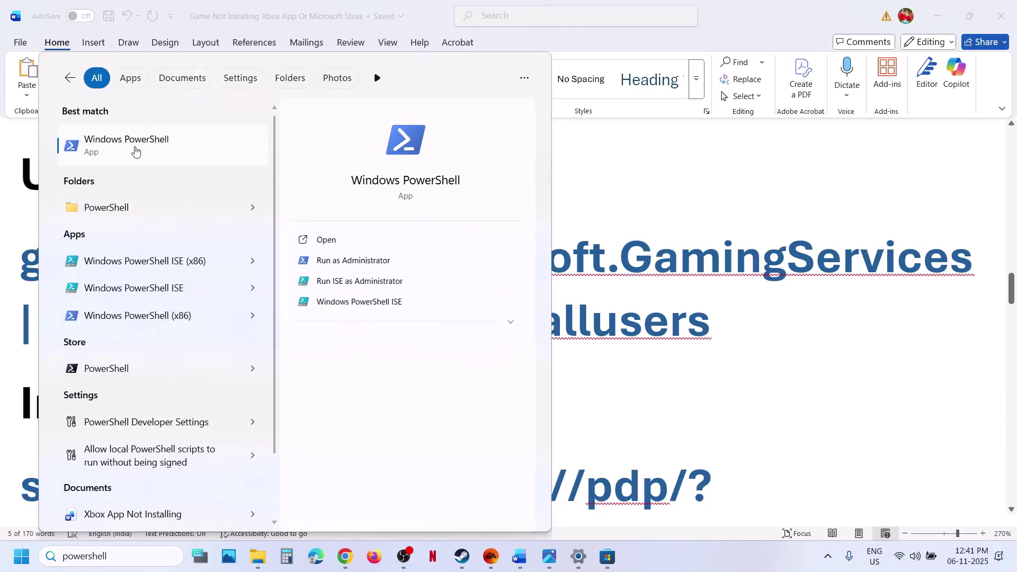
pyautogui.rightClick(136, 151)
pyautogui.click(215, 166)
pyautogui.click(459, 385)
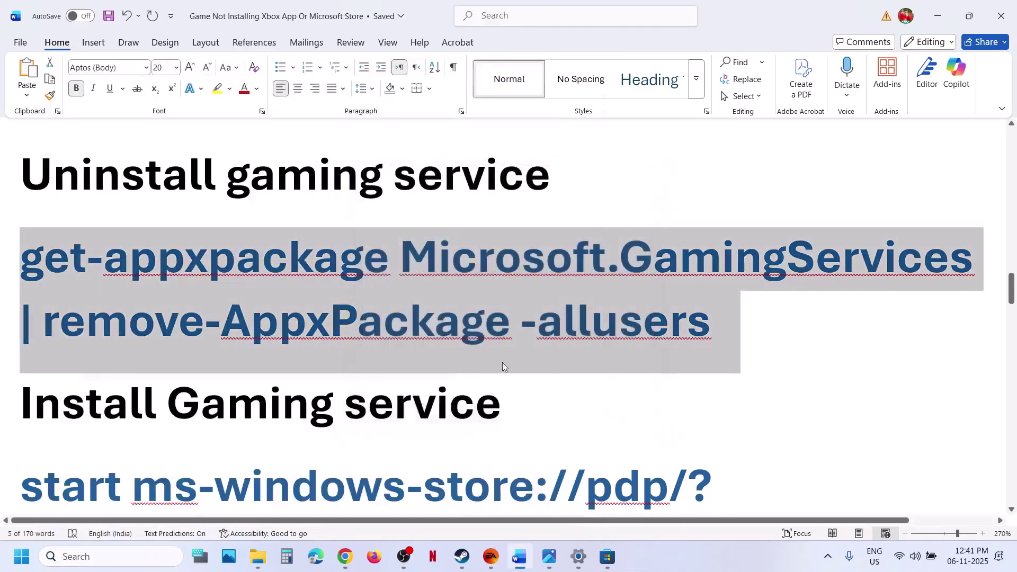
pyautogui.click(188, 155)
pyautogui.rightClick(188, 156)
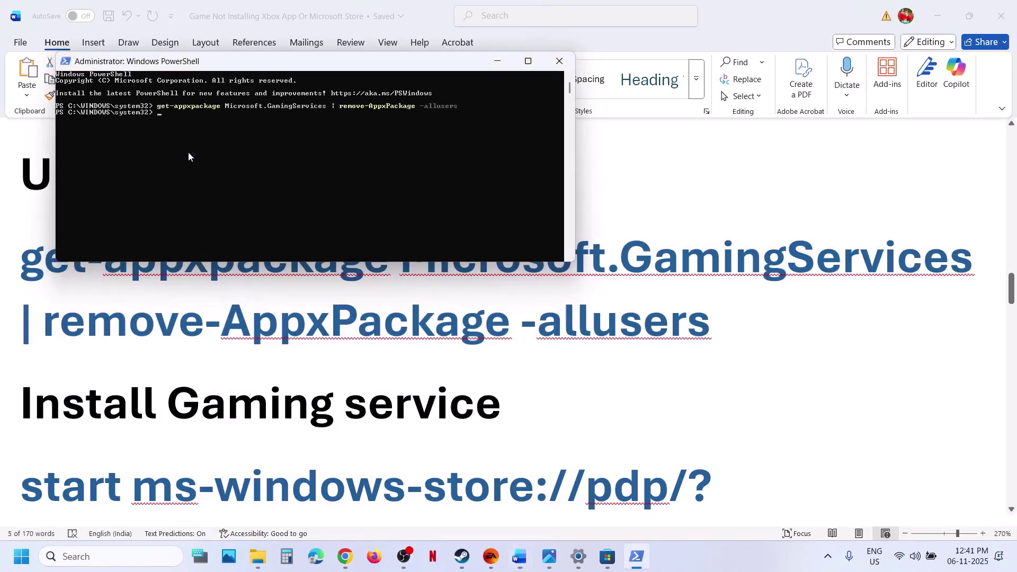
# Step: Copy the start ms-windows-store command from the guide and run it in PowerShell
pyautogui.hotkey('alt', 'Tab')
pyautogui.scroll(-3, 376, 357)
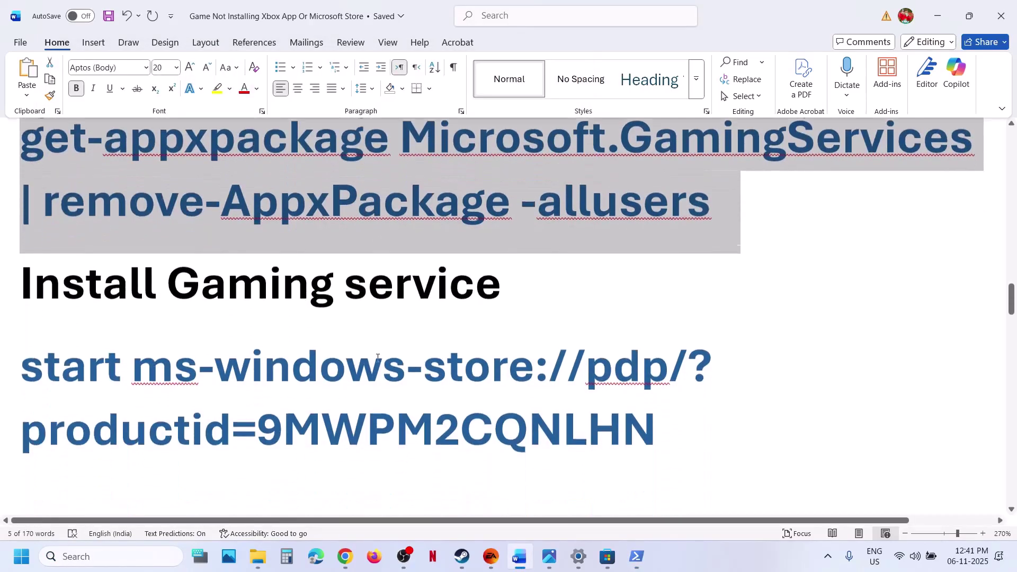
pyautogui.moveTo(669, 413); pyautogui.dragTo(23, 347)
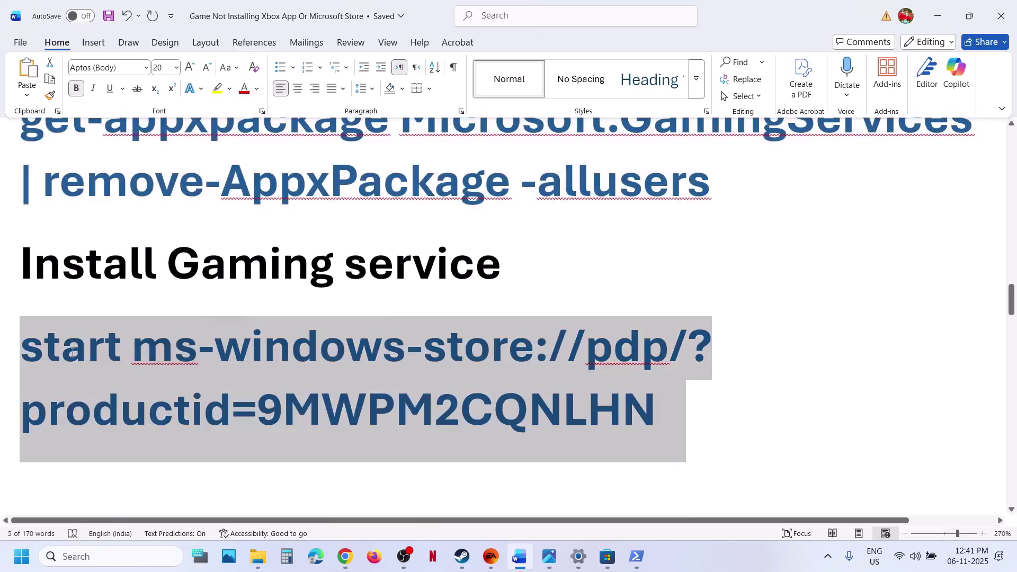
pyautogui.rightClick(39, 352)
pyautogui.click(68, 142)
pyautogui.hotkey('alt', 'Tab')
pyautogui.rightClick(217, 126)
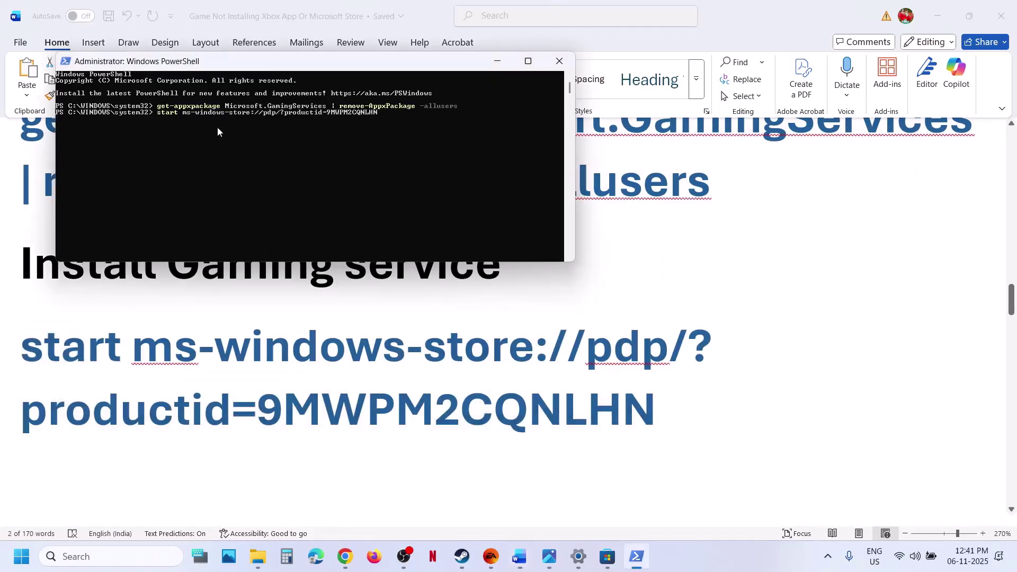
pyautogui.press('Return')
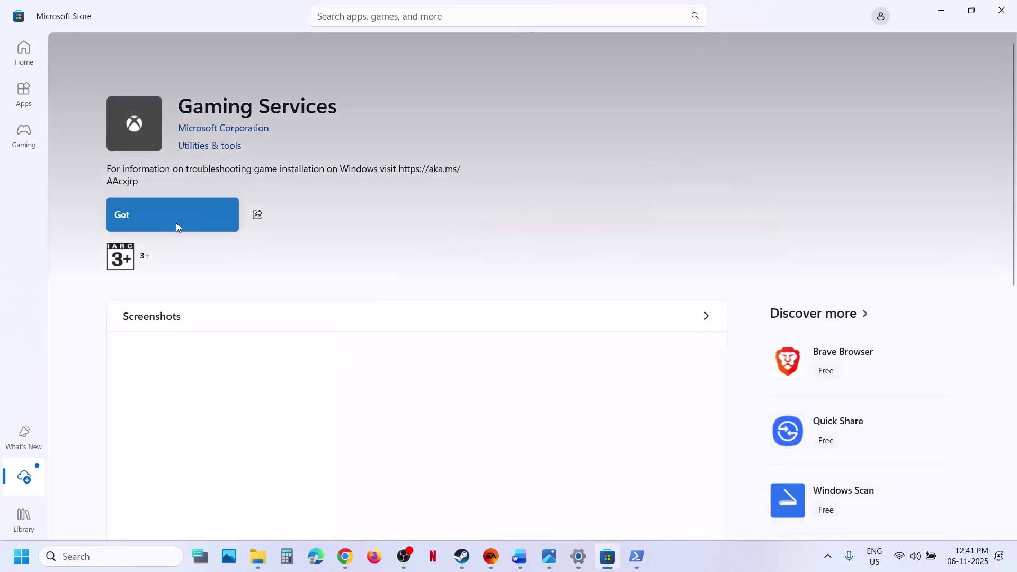
# Step: Approve the Gaming Services install, launch Xbox from search, and scroll the guide to Step 9
pyautogui.click(176, 222)
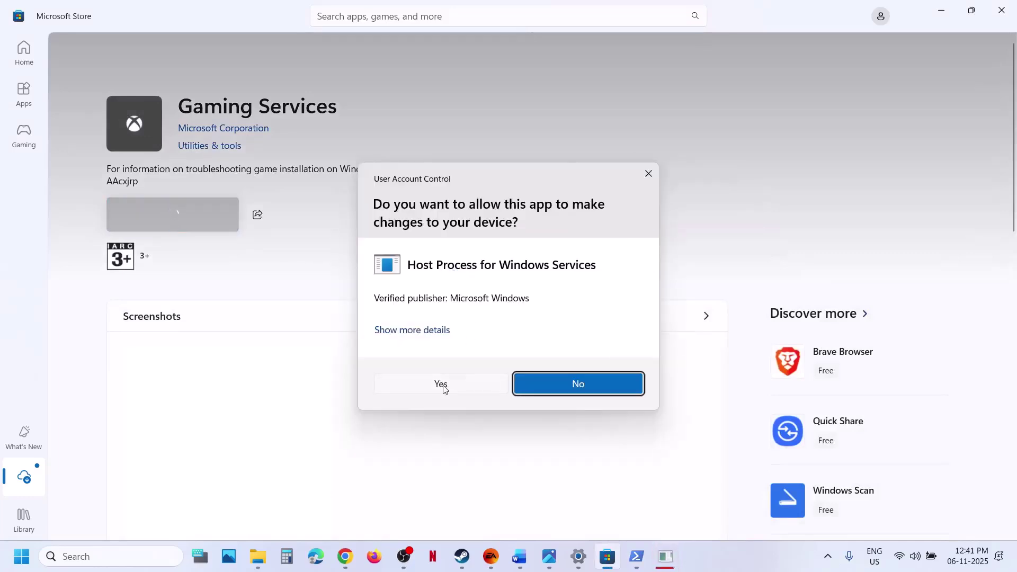
pyautogui.click(441, 384)
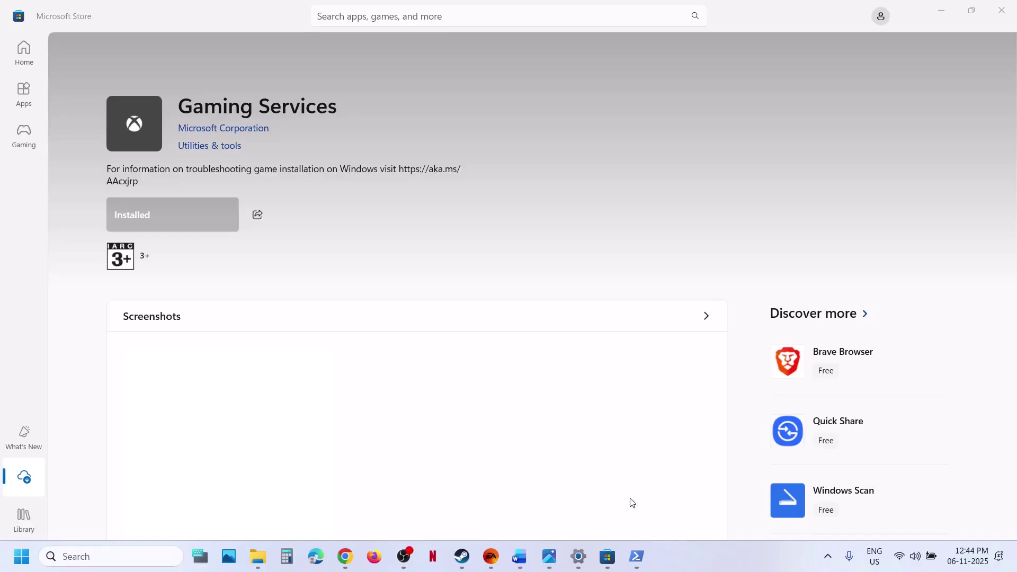
pyautogui.click(122, 551)
pyautogui.write('xbox')
pyautogui.press('Return')
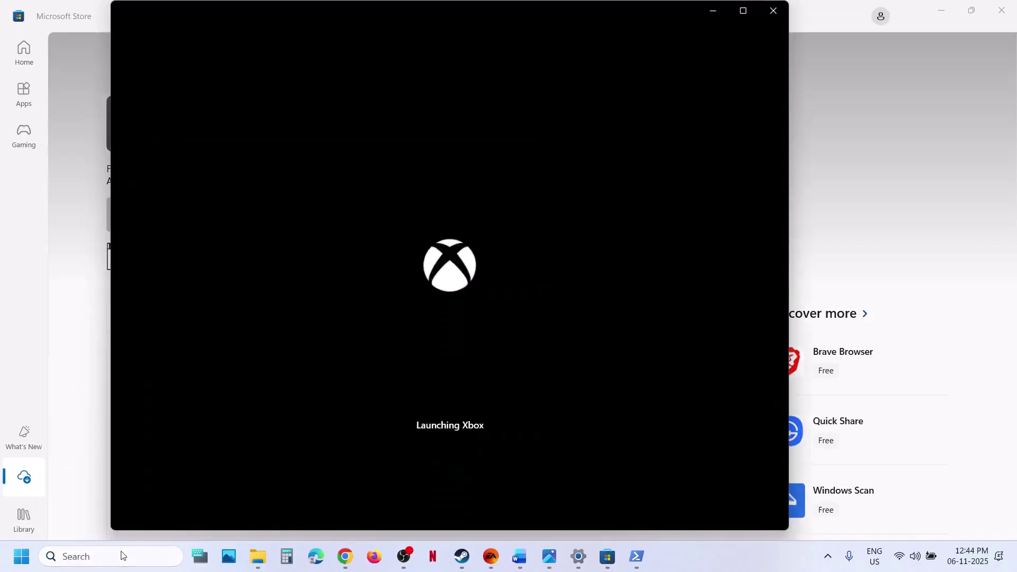
pyautogui.click(524, 565)
pyautogui.scroll(-5, 332, 345)
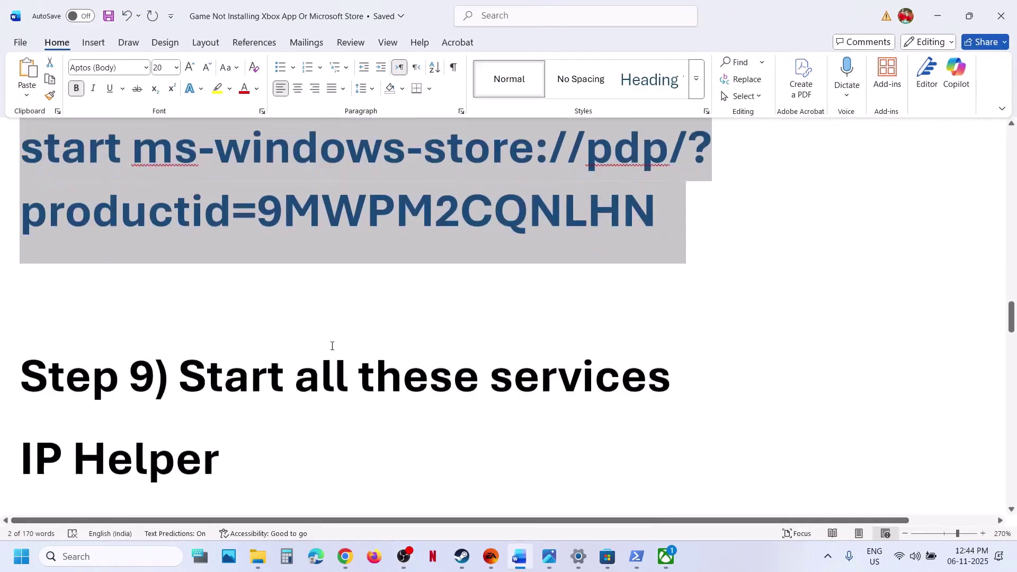
# Step: Open the Services console and jump to the services starting with I
pyautogui.scroll(-3, 332, 345)
pyautogui.click(83, 557)
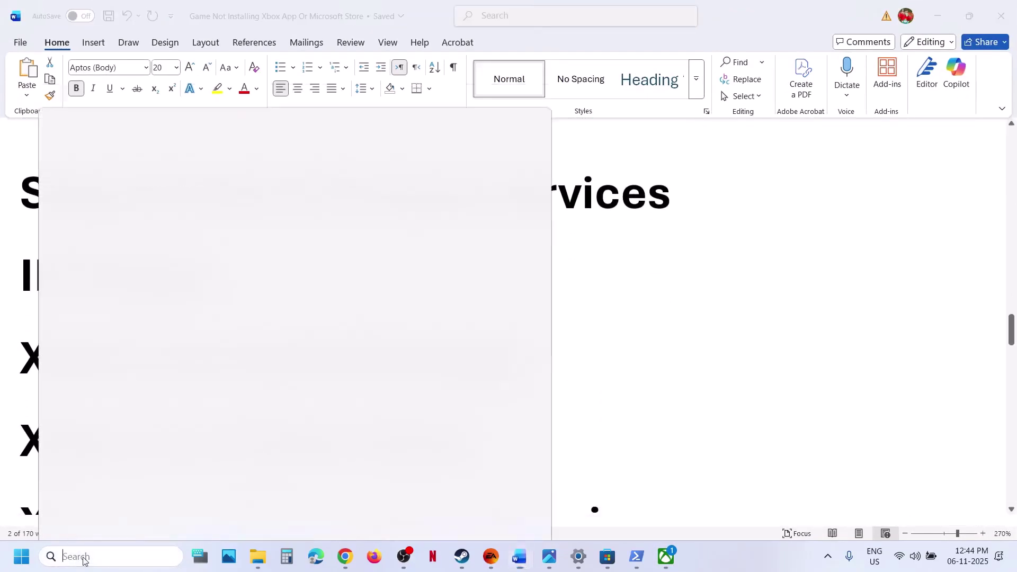
pyautogui.write('services')
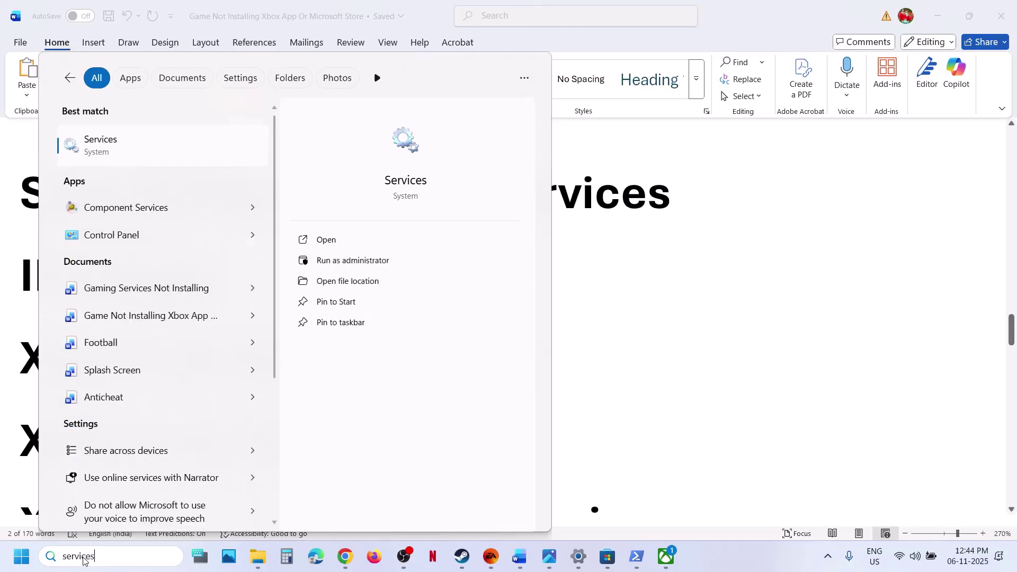
pyautogui.press('Escape')
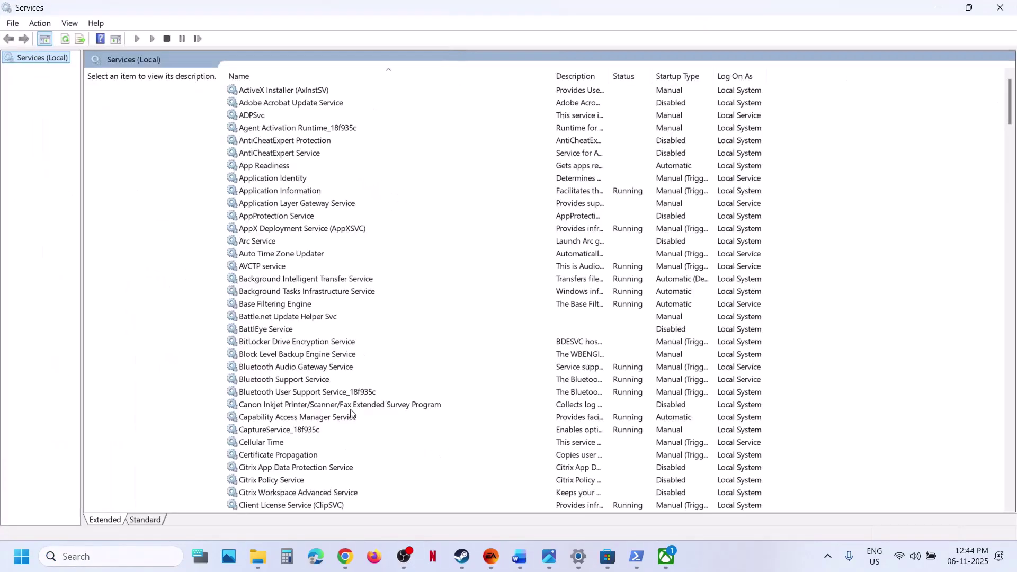
pyautogui.click(297, 428)
pyautogui.press('i')
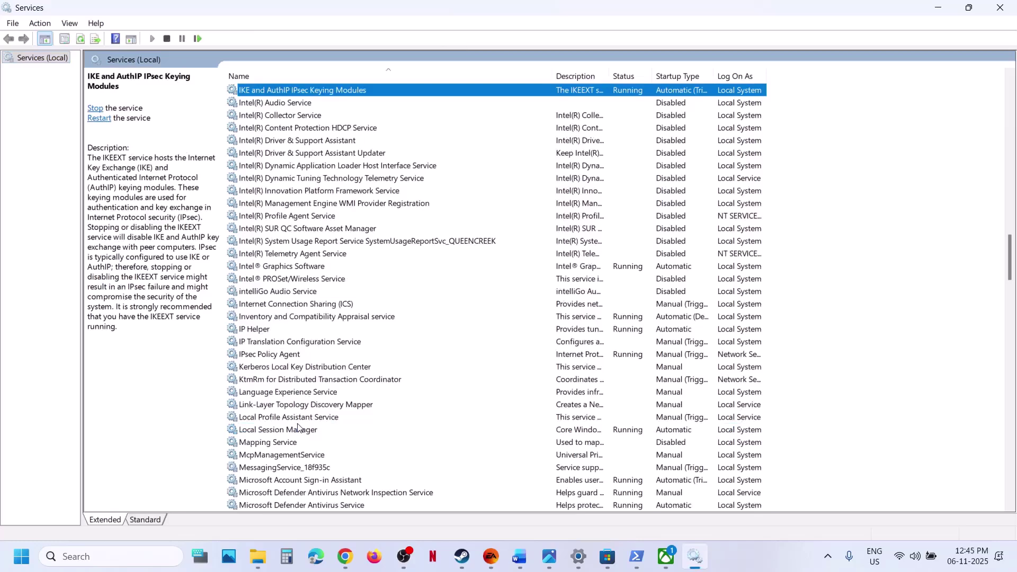
# Step: Keep IP Helper's startup type Automatic, apply it, and restart the service
pyautogui.doubleClick(258, 331)
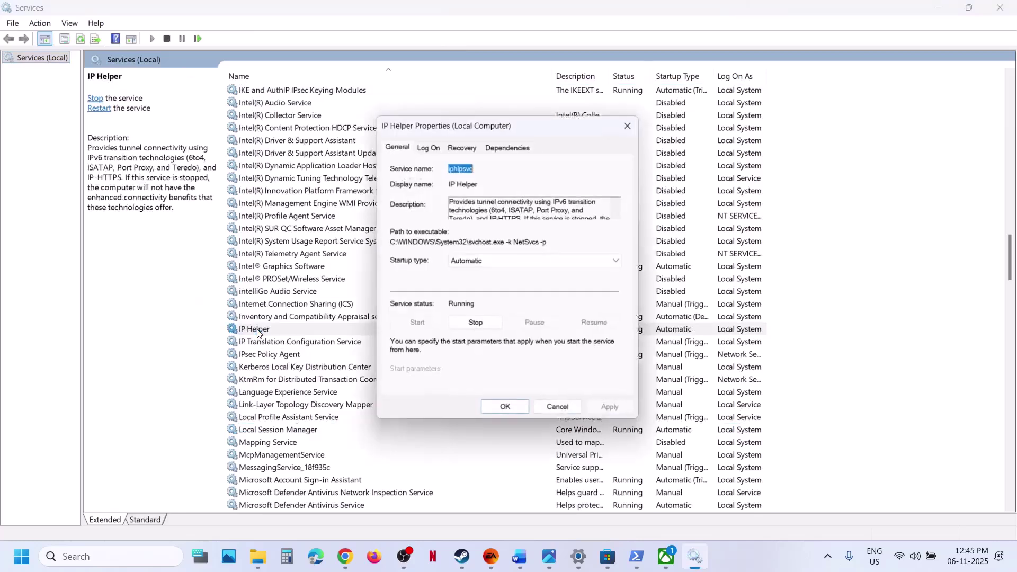
pyautogui.click(482, 264)
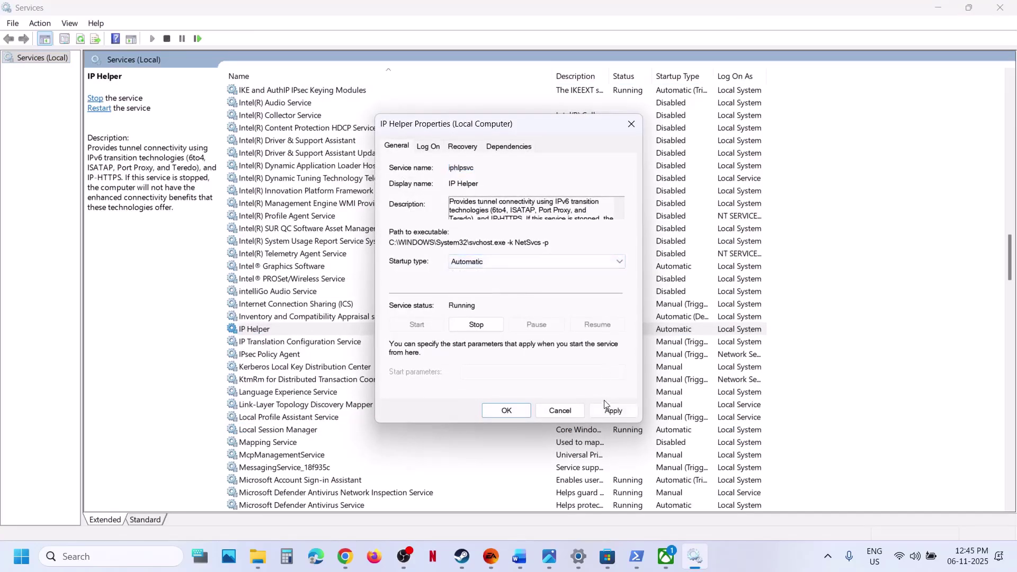
pyautogui.click(605, 406)
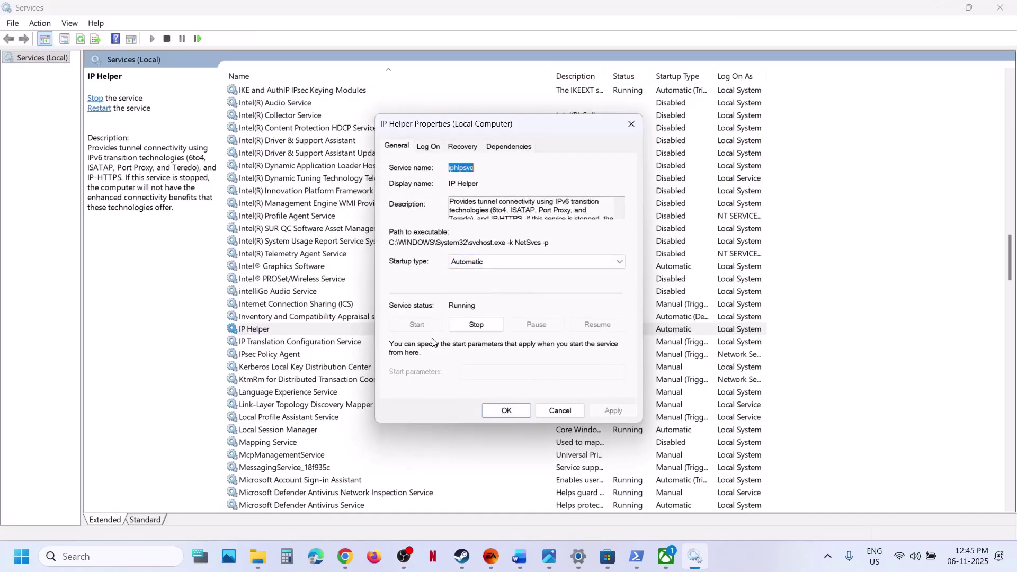
pyautogui.click(497, 412)
pyautogui.rightClick(267, 332)
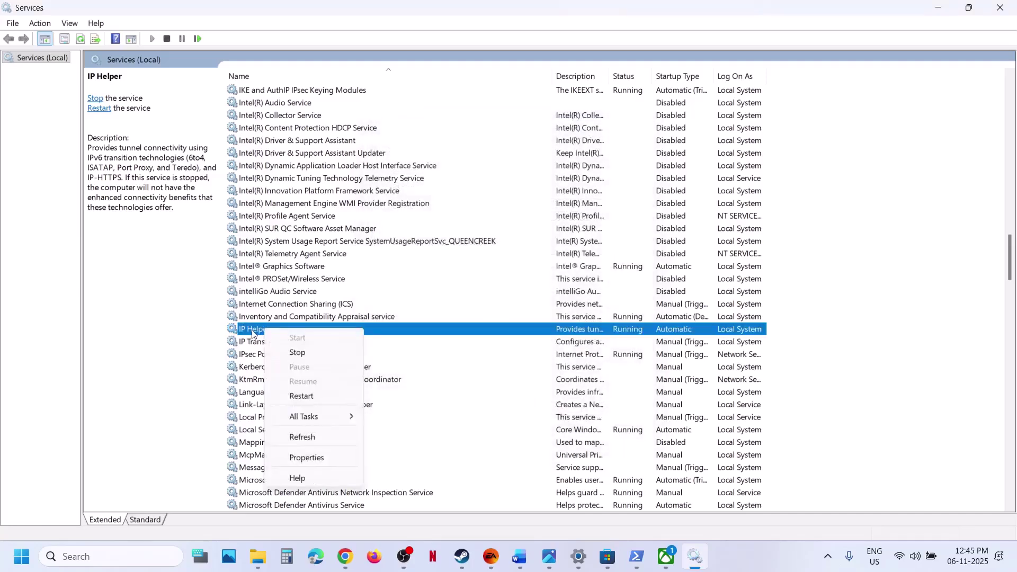
pyautogui.click(301, 398)
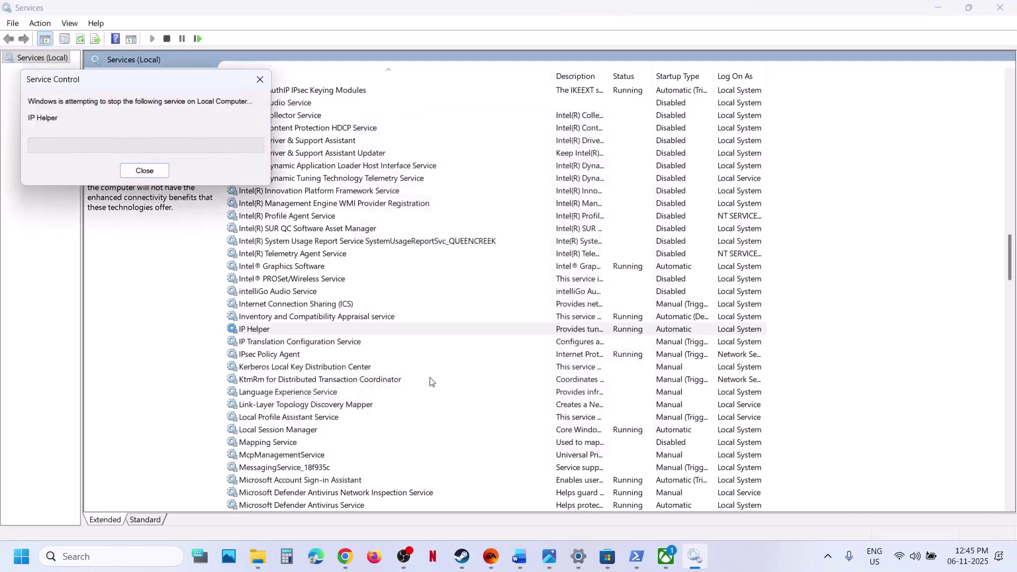
pyautogui.click(323, 419)
# Step: Set Xbox Accessory Management Service startup type to Automatic and apply
pyautogui.press('x')
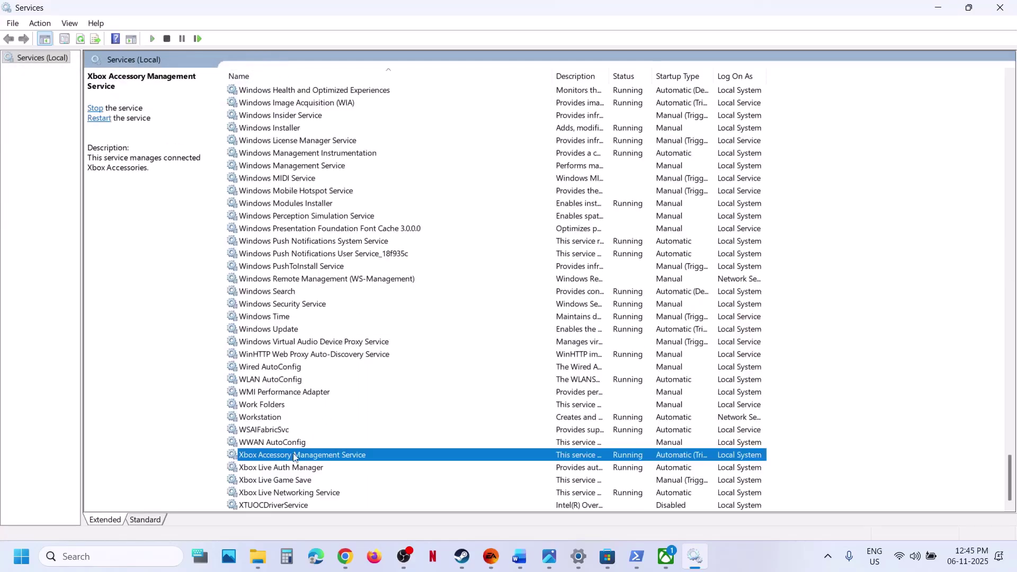
pyautogui.doubleClick(322, 453)
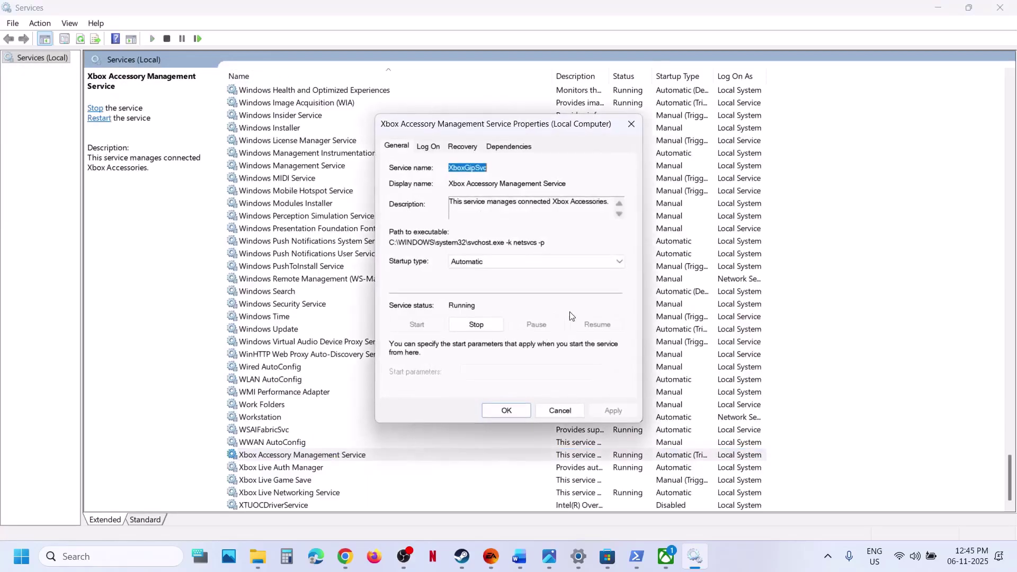
pyautogui.click(493, 261)
pyautogui.click(469, 282)
pyautogui.click(613, 410)
pyautogui.click(501, 411)
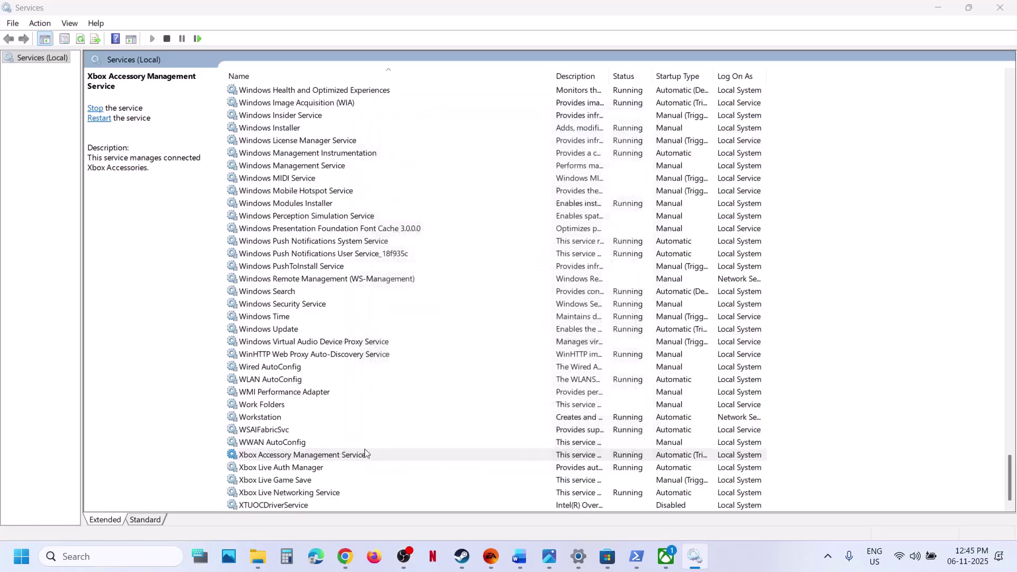
# Step: Set Xbox Live Auth Manager startup type to Automatic and apply
pyautogui.doubleClick(299, 469)
pyautogui.click(456, 265)
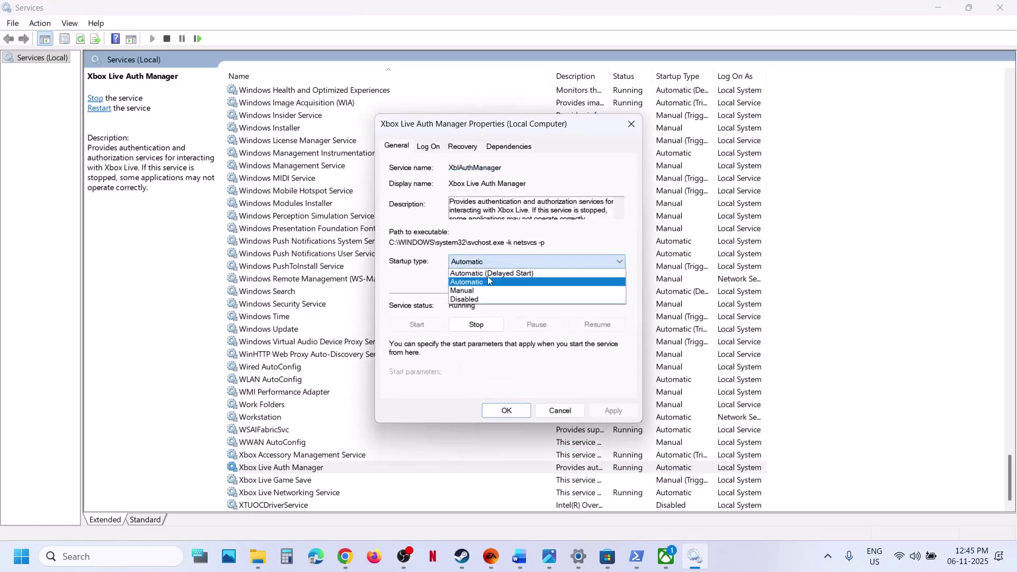
pyautogui.click(489, 282)
pyautogui.click(618, 407)
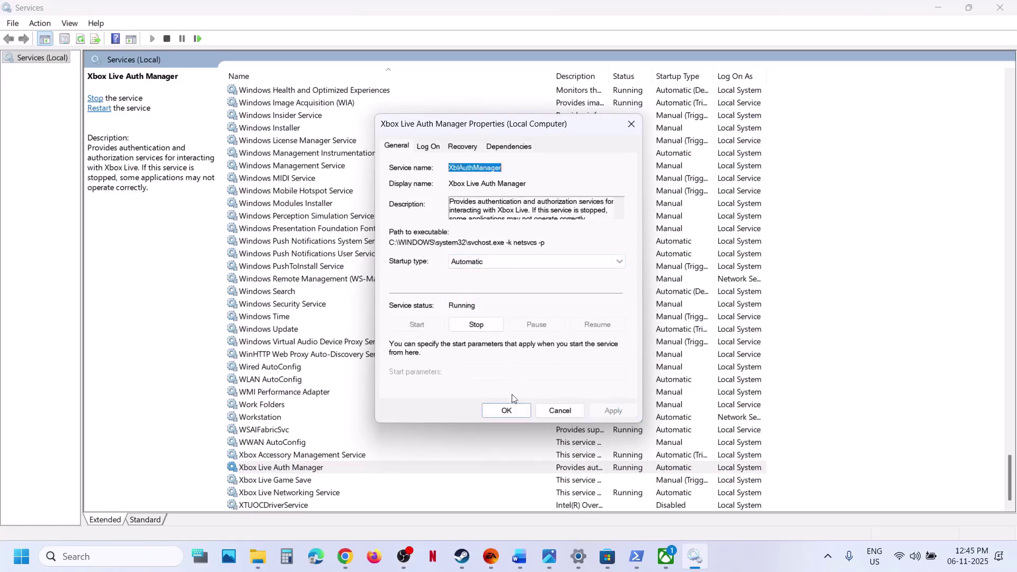
pyautogui.click(507, 410)
# Step: Set Xbox Live Game Save to Automatic startup and start the service
pyautogui.doubleClick(298, 480)
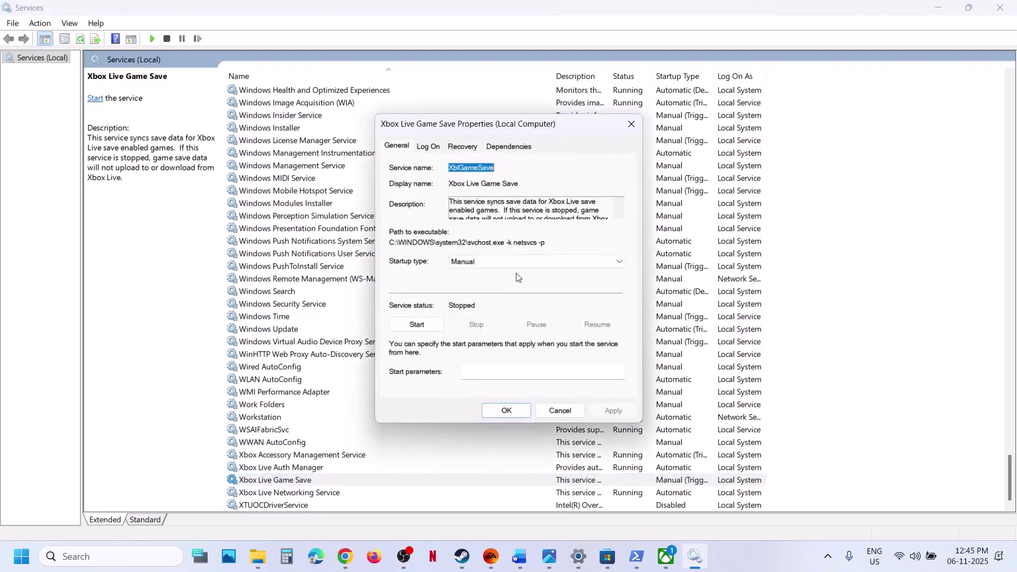
pyautogui.click(495, 264)
pyautogui.click(484, 272)
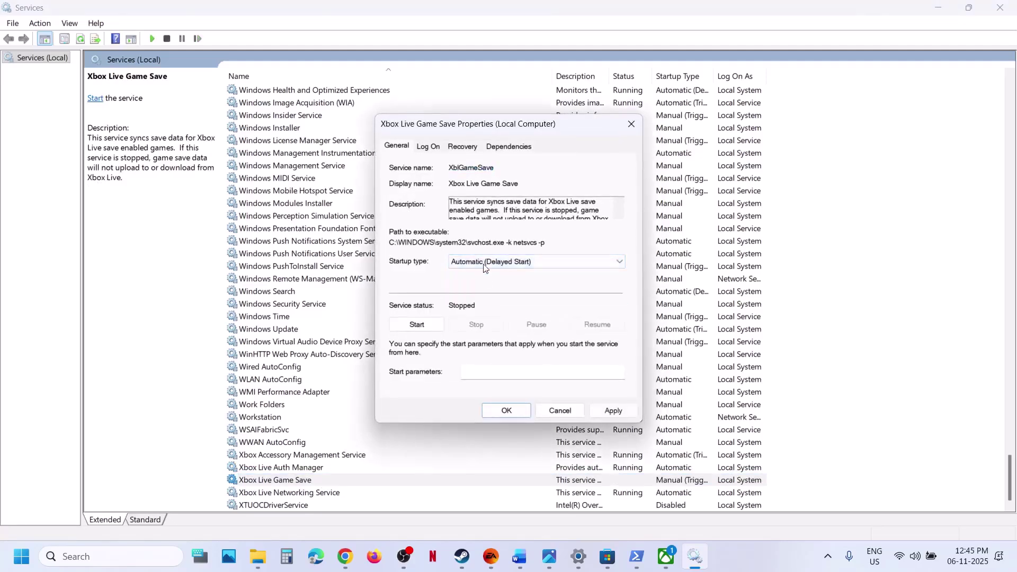
pyautogui.click(484, 263)
pyautogui.click(486, 282)
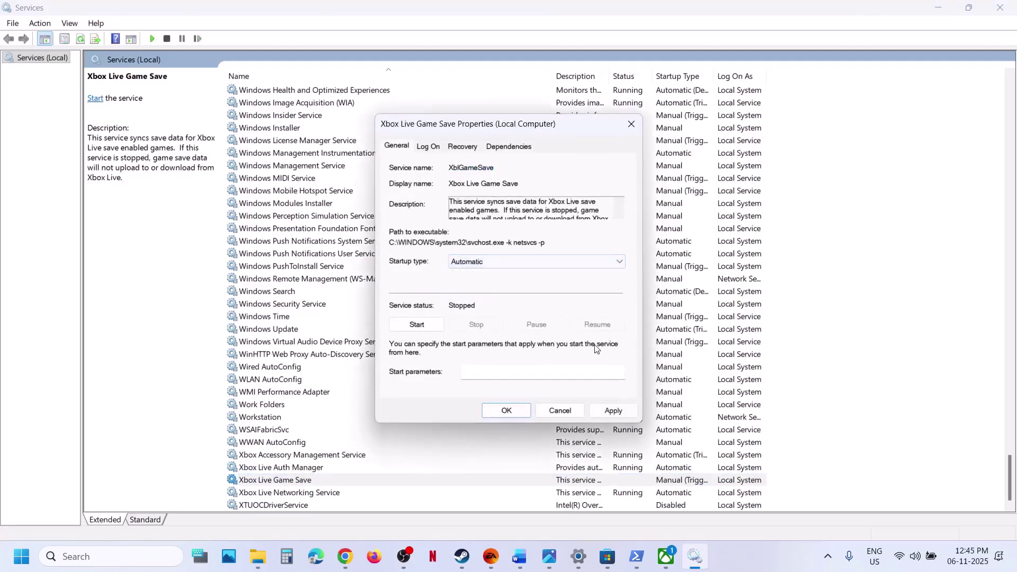
pyautogui.click(609, 412)
pyautogui.click(423, 328)
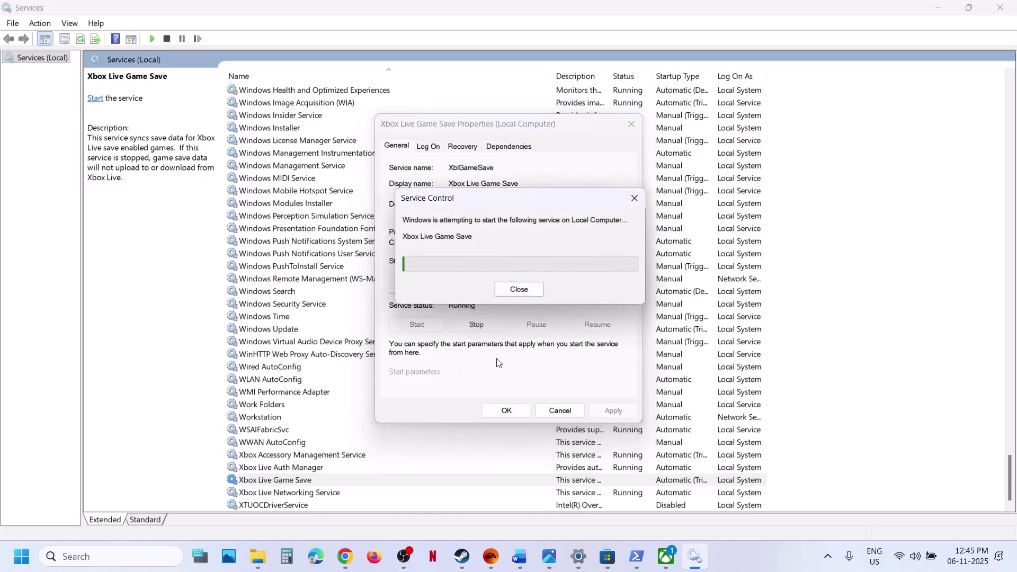
pyautogui.click(507, 411)
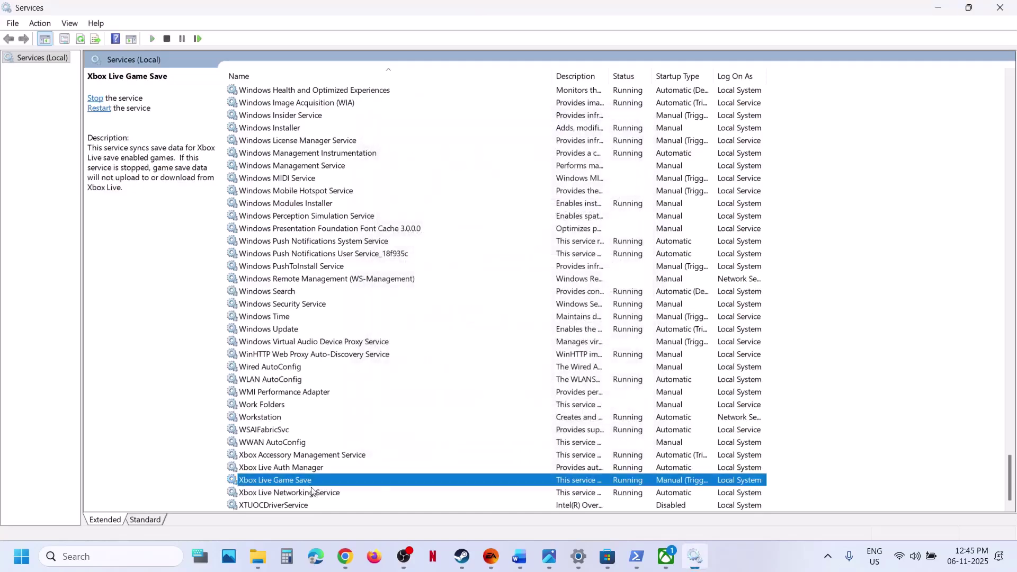
# Step: Set Xbox Live Networking Service startup type to Automatic and apply
pyautogui.click(306, 492)
pyautogui.doubleClick(306, 492)
pyautogui.click(534, 261)
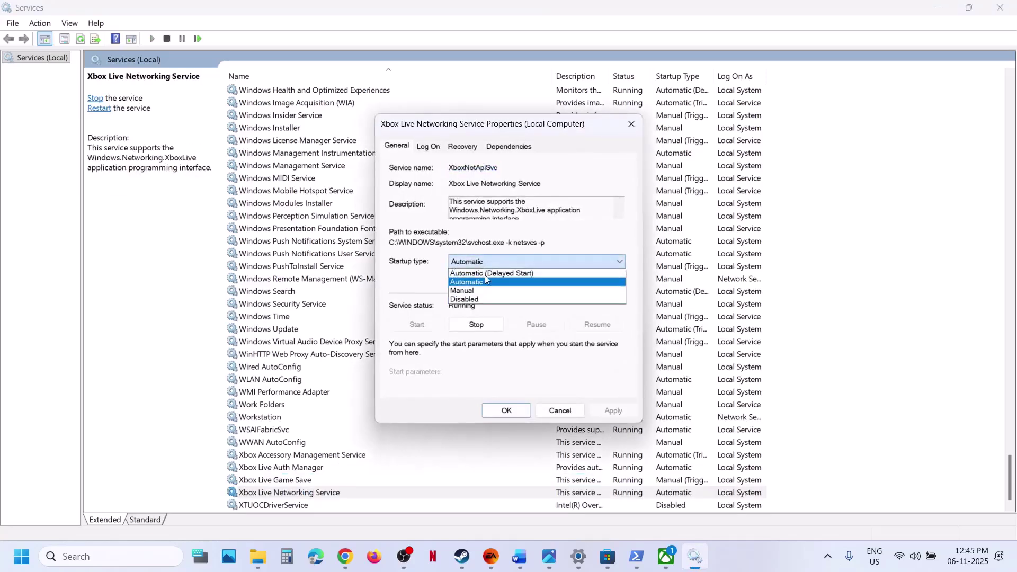
pyautogui.click(486, 286)
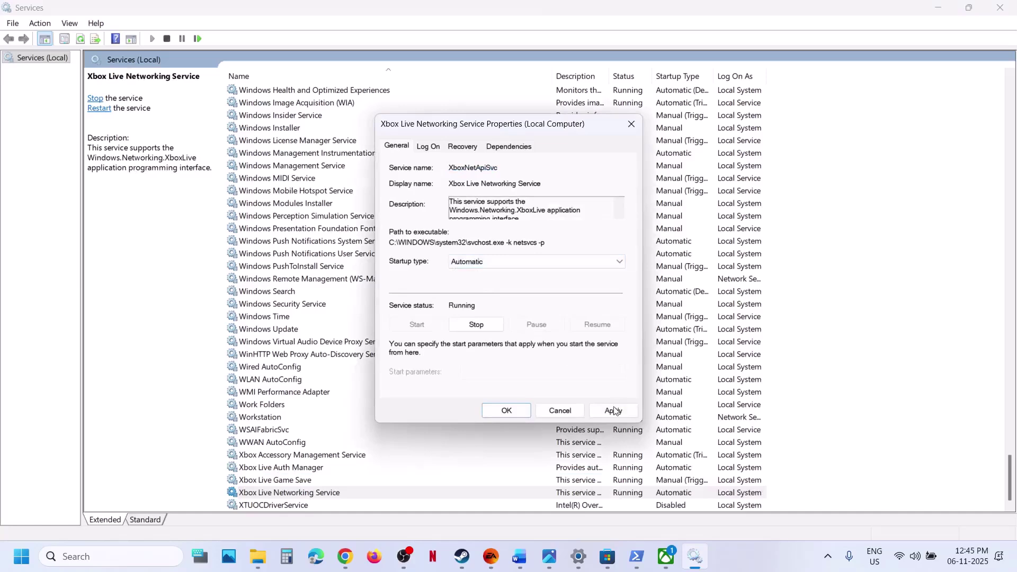
pyautogui.click(614, 411)
pyautogui.click(488, 411)
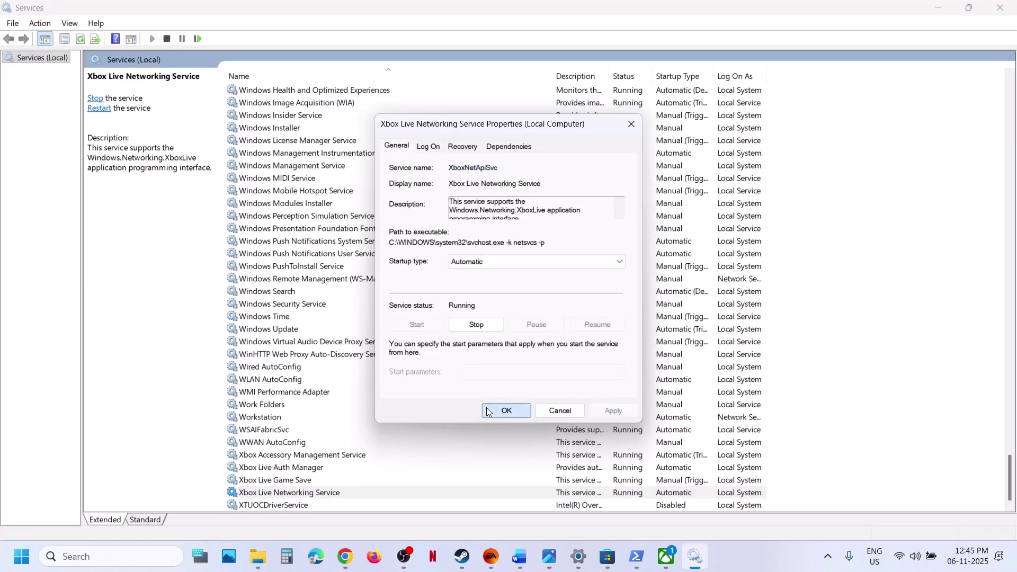
# Step: Keep the Windows Update service on Automatic startup and apply
pyautogui.doubleClick(282, 329)
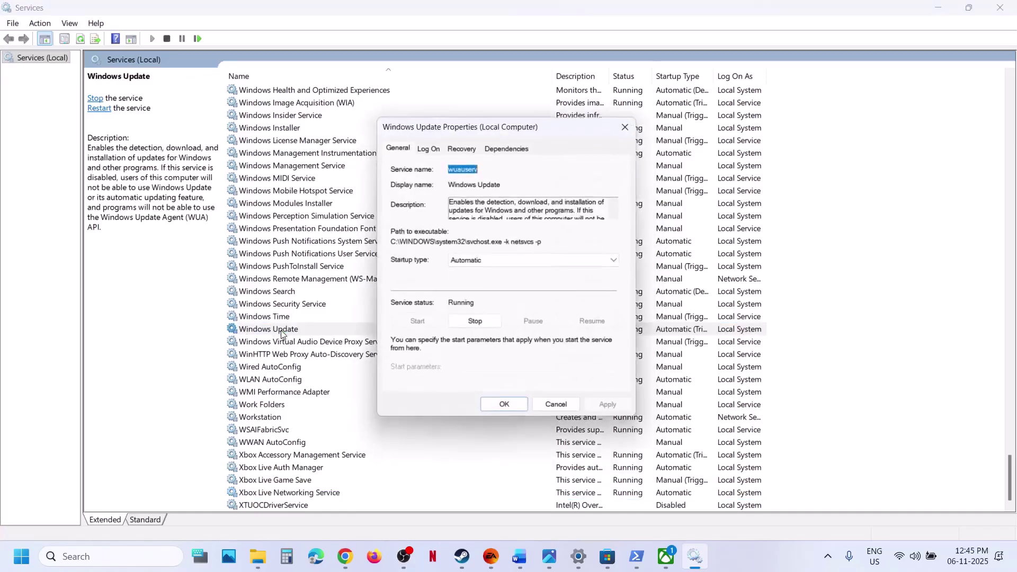
pyautogui.click(499, 262)
pyautogui.click(493, 286)
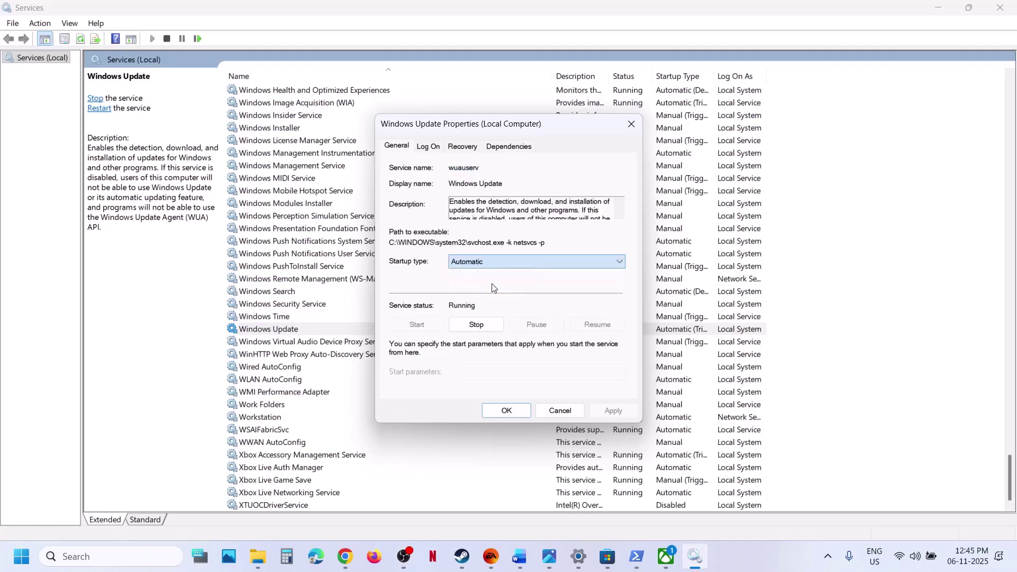
pyautogui.click(612, 412)
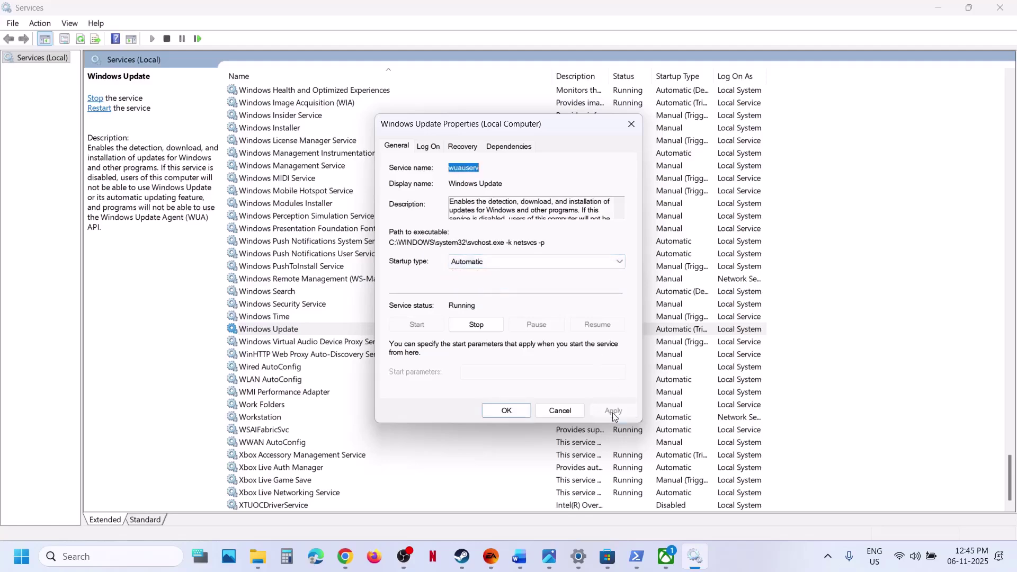
pyautogui.click(505, 411)
# Step: Set Microsoft Store Install Service startup type to Automatic and apply
pyautogui.click(307, 267)
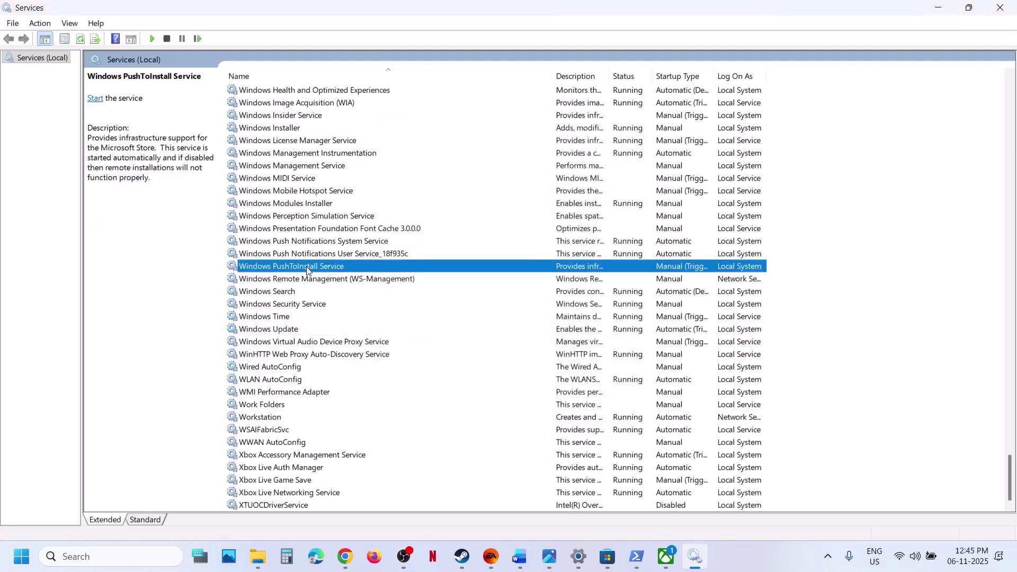
pyautogui.press('m')
pyautogui.click(309, 279)
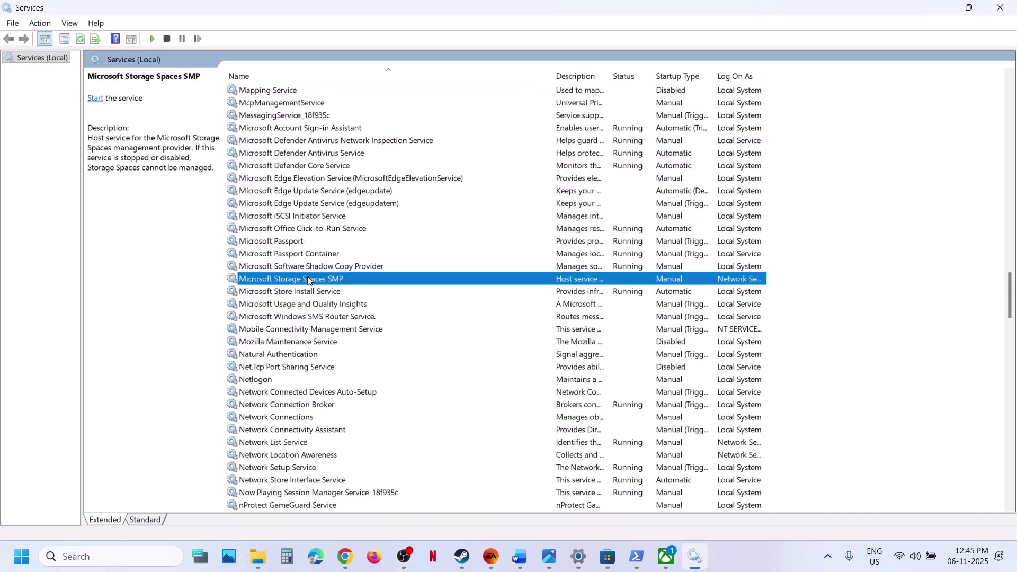
pyautogui.click(311, 293)
pyautogui.doubleClick(386, 295)
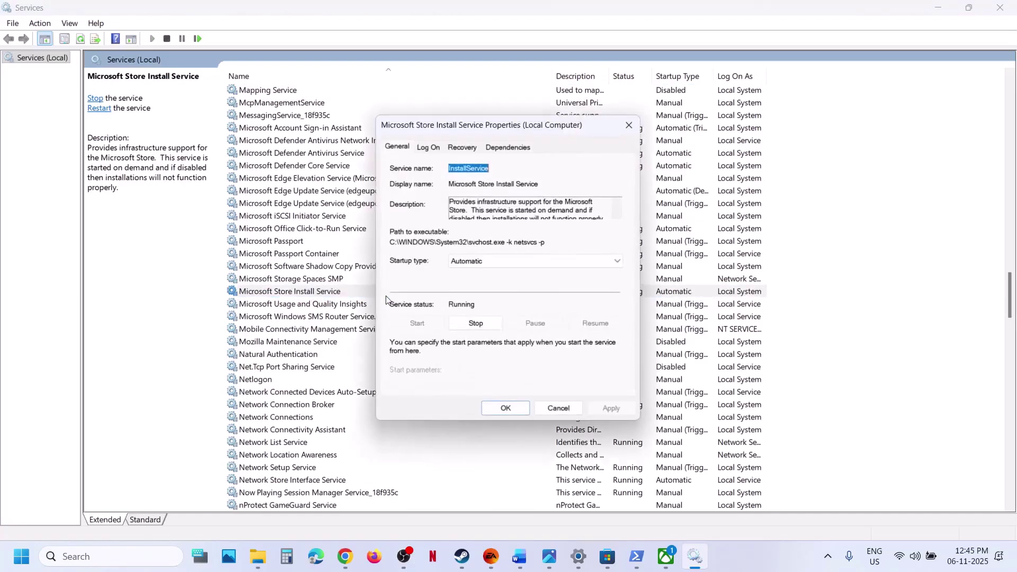
pyautogui.click(495, 262)
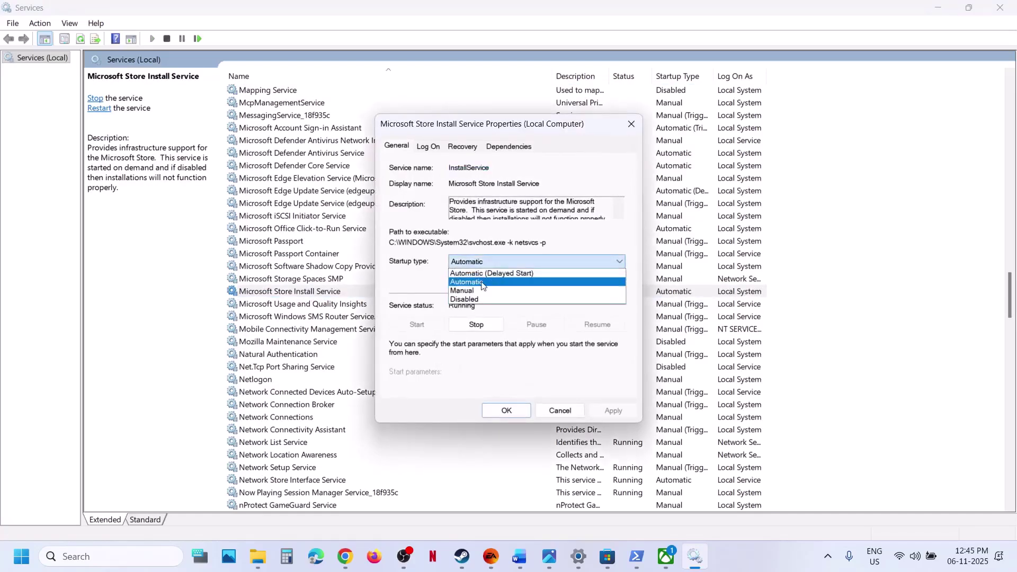
pyautogui.click(483, 282)
pyautogui.click(611, 410)
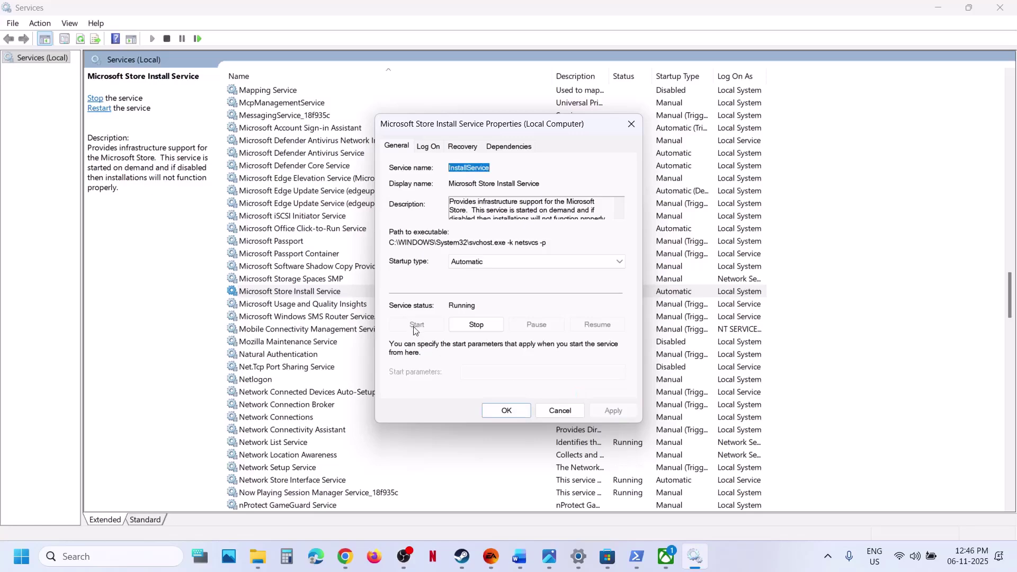
pyautogui.click(506, 411)
# Step: Bring up the context actions for the Gaming Services service
pyautogui.click(342, 381)
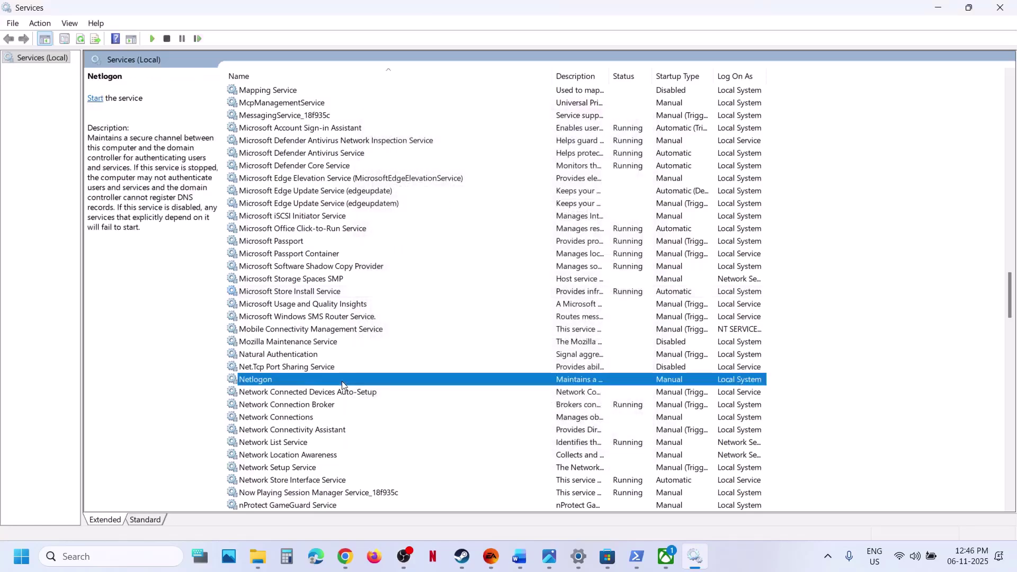
pyautogui.press('g')
pyautogui.scroll(6, 335, 364)
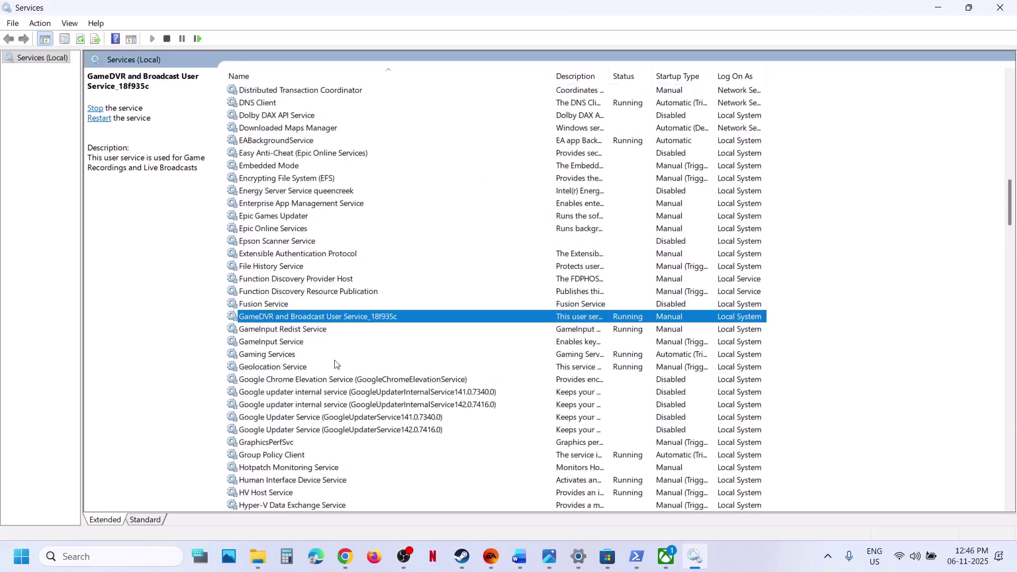
pyautogui.click(287, 355)
pyautogui.rightClick(287, 356)
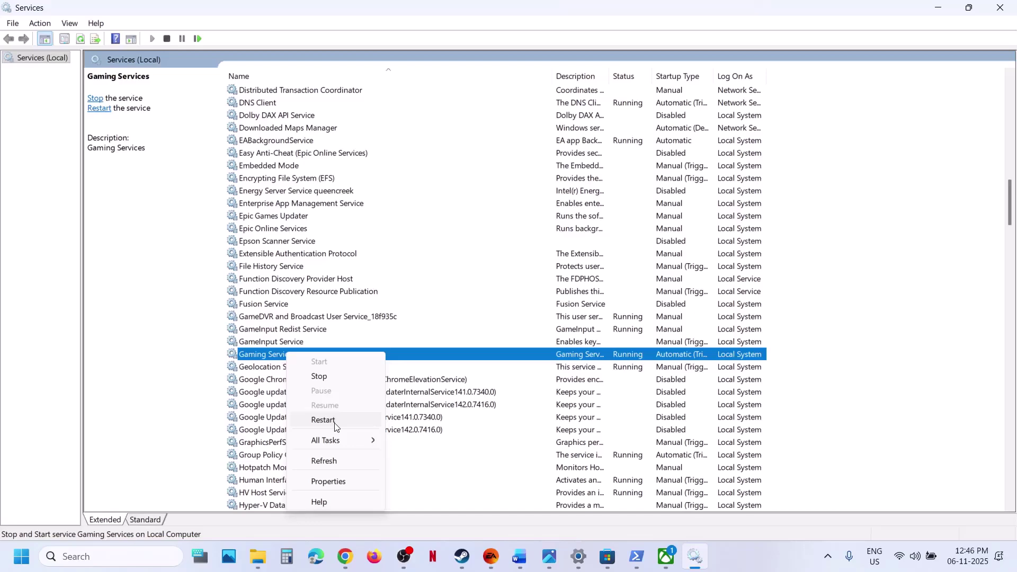
# Step: Restart Gaming Services and start a Windows Update check in Settings
pyautogui.click(776, 545)
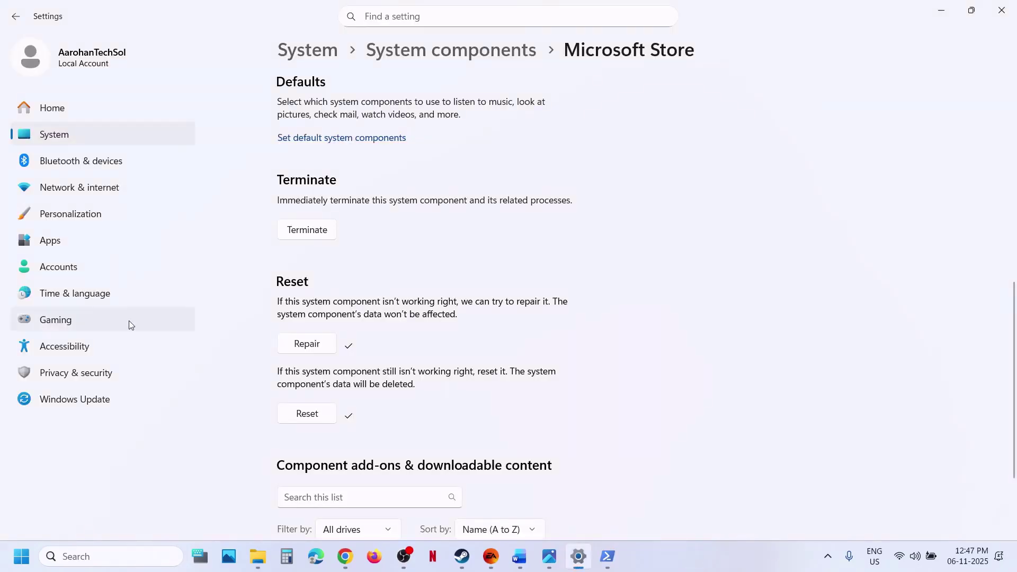
pyautogui.click(82, 398)
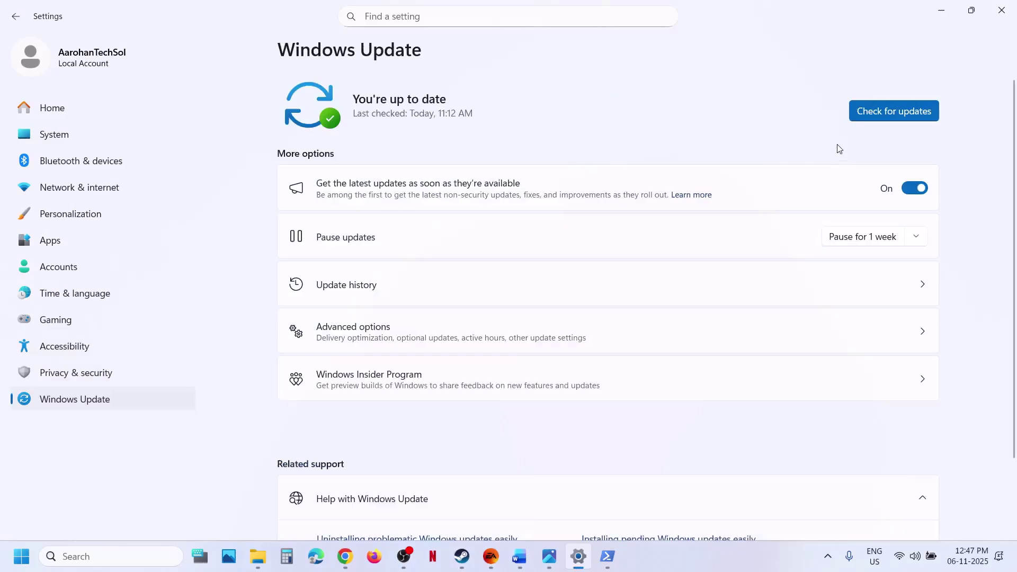
pyautogui.click(876, 120)
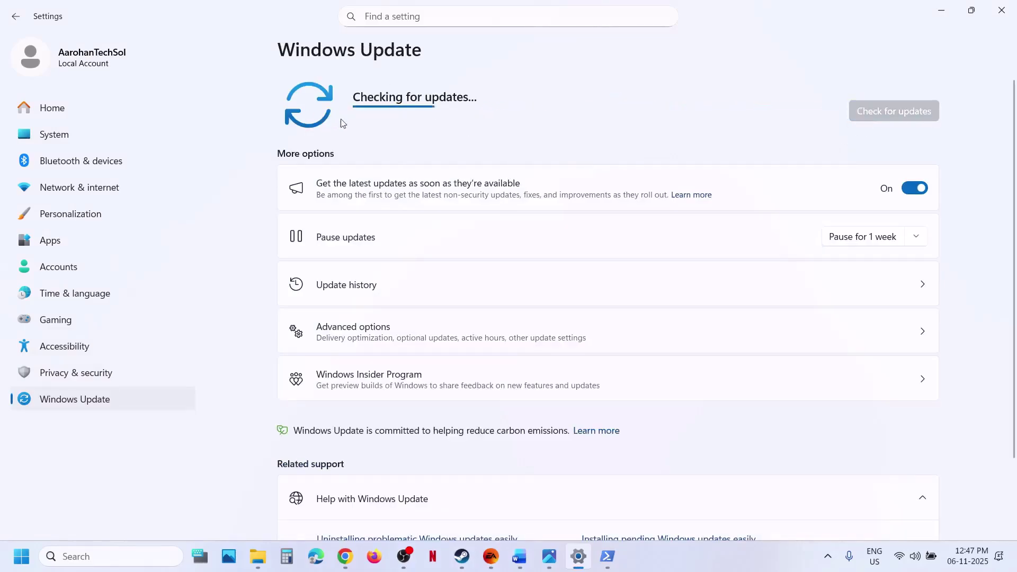
# Step: Show the Start menu power options, then return to the Word guide
pyautogui.press('super')
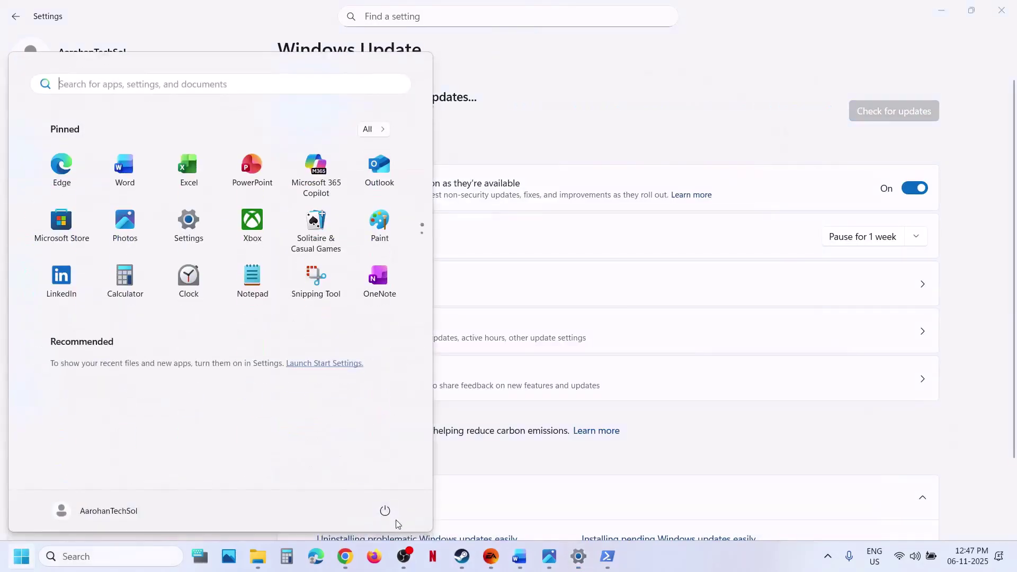
pyautogui.click(386, 509)
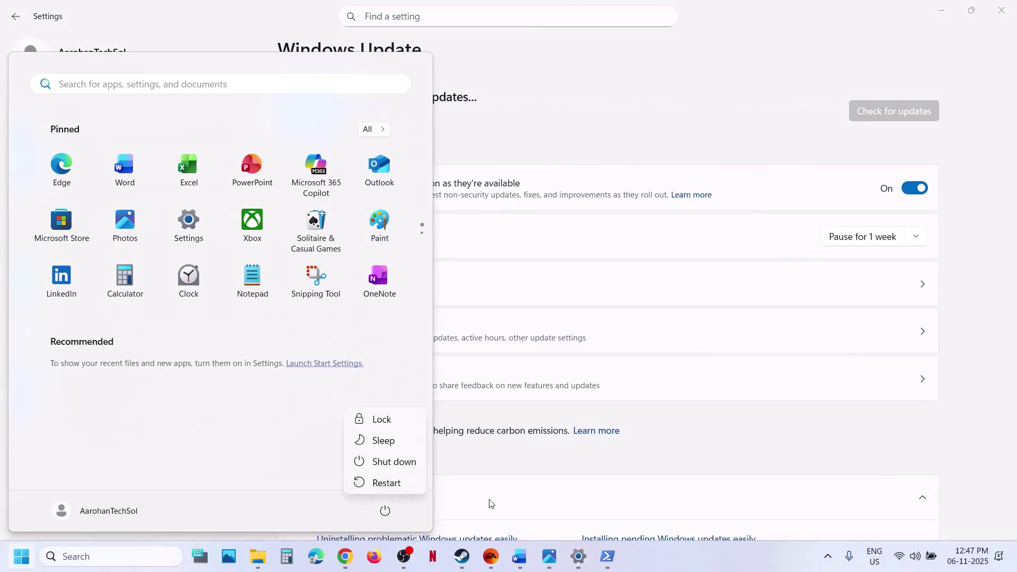
pyautogui.click(524, 559)
pyautogui.scroll(-4, 410, 386)
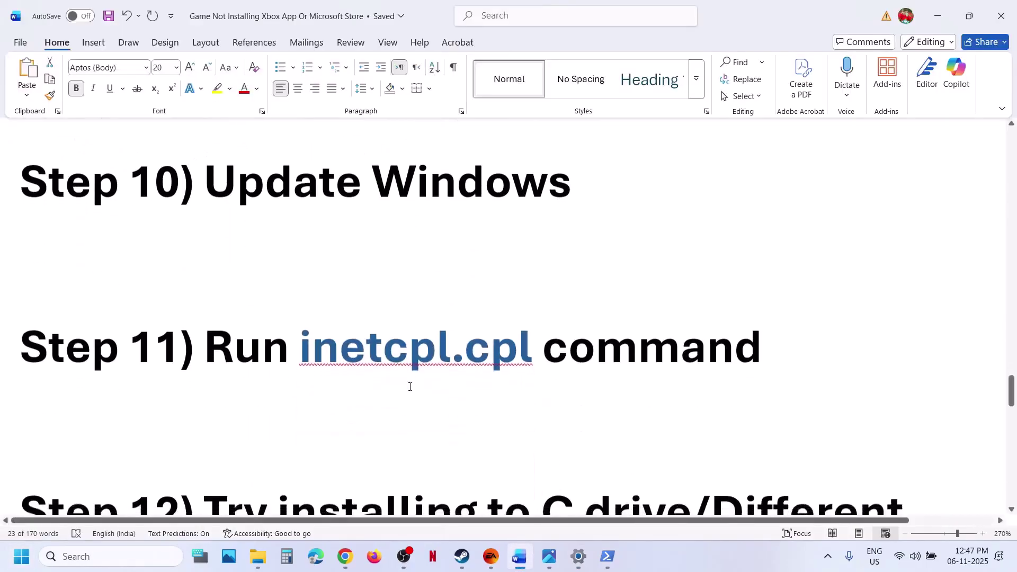
pyautogui.moveTo(535, 324); pyautogui.dragTo(300, 325)
pyautogui.hotkey('ctrl', 'c')
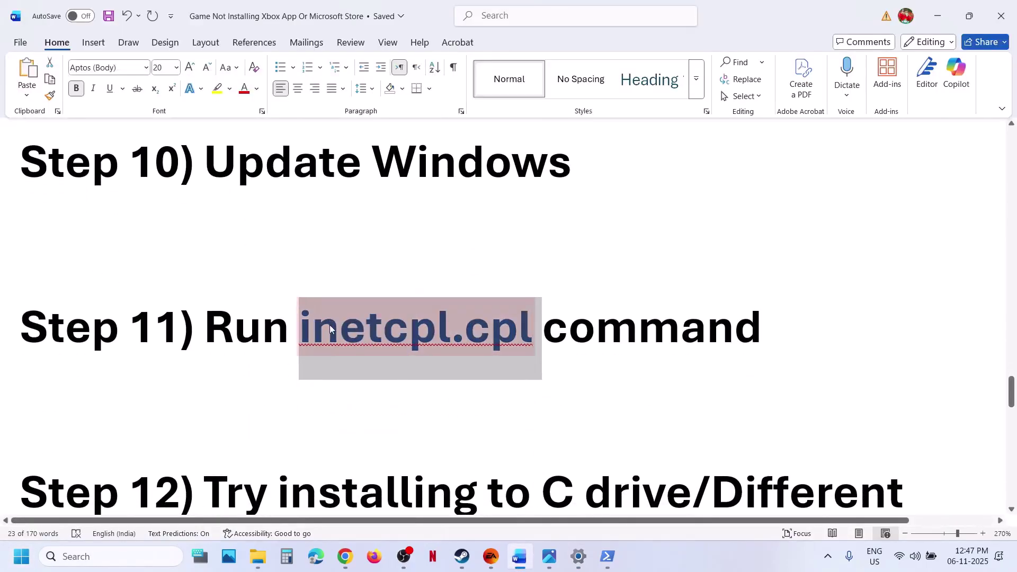
pyautogui.click(97, 553)
pyautogui.hotkey('ctrl', 'v')
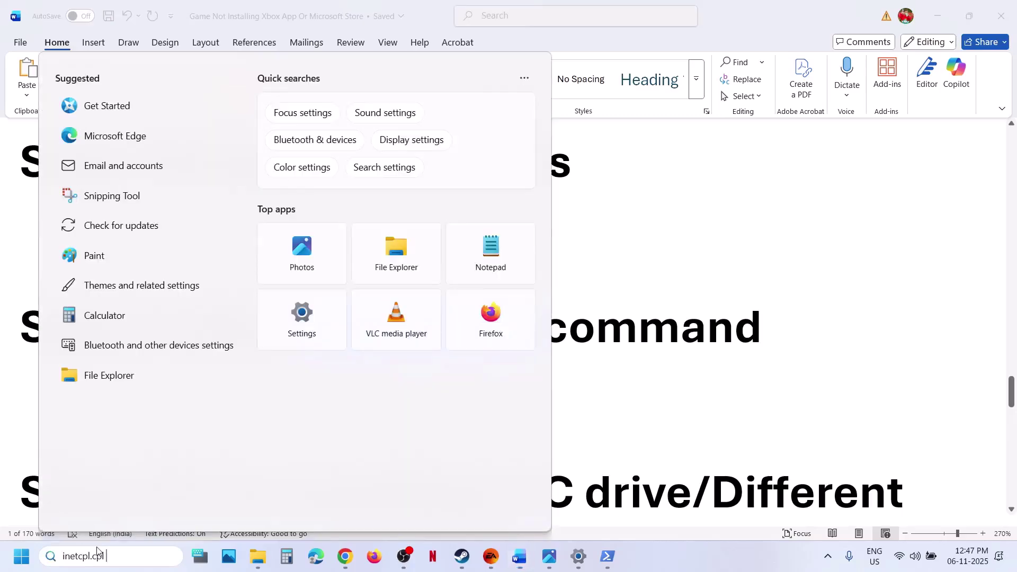
pyautogui.click(102, 138)
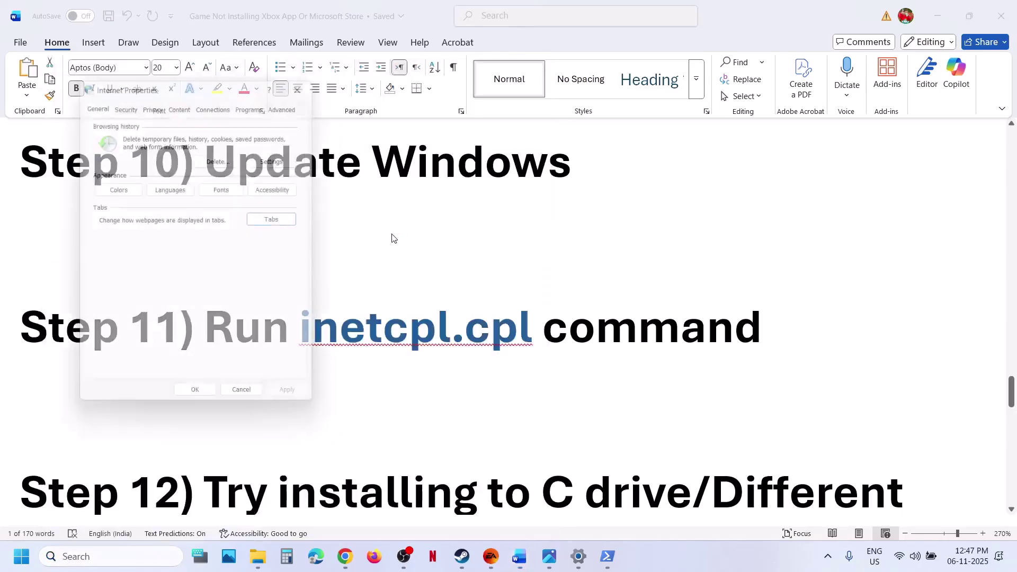
pyautogui.click(281, 101)
pyautogui.scroll(-10, 176, 284)
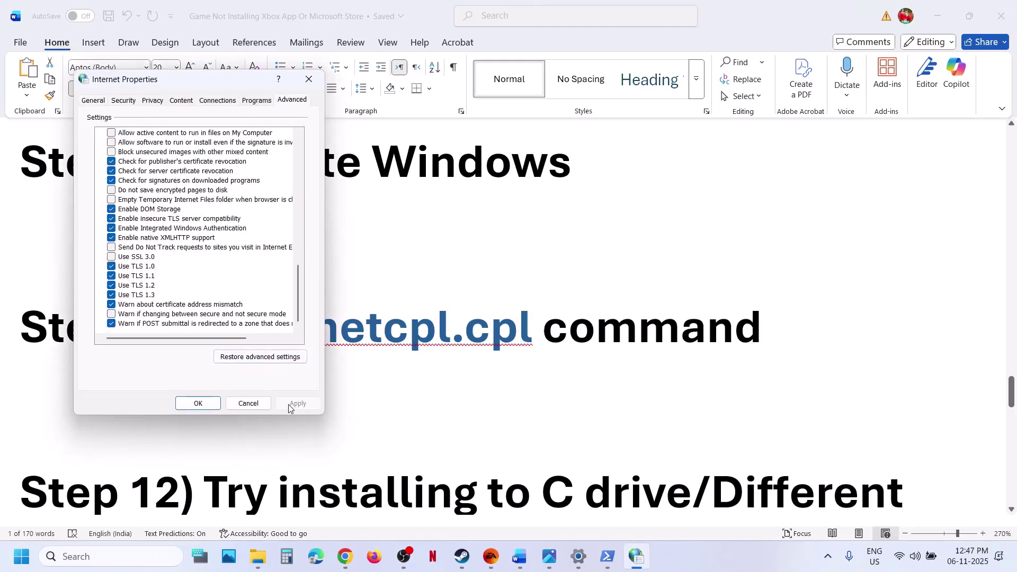
pyautogui.click(198, 403)
pyautogui.scroll(-3, 361, 392)
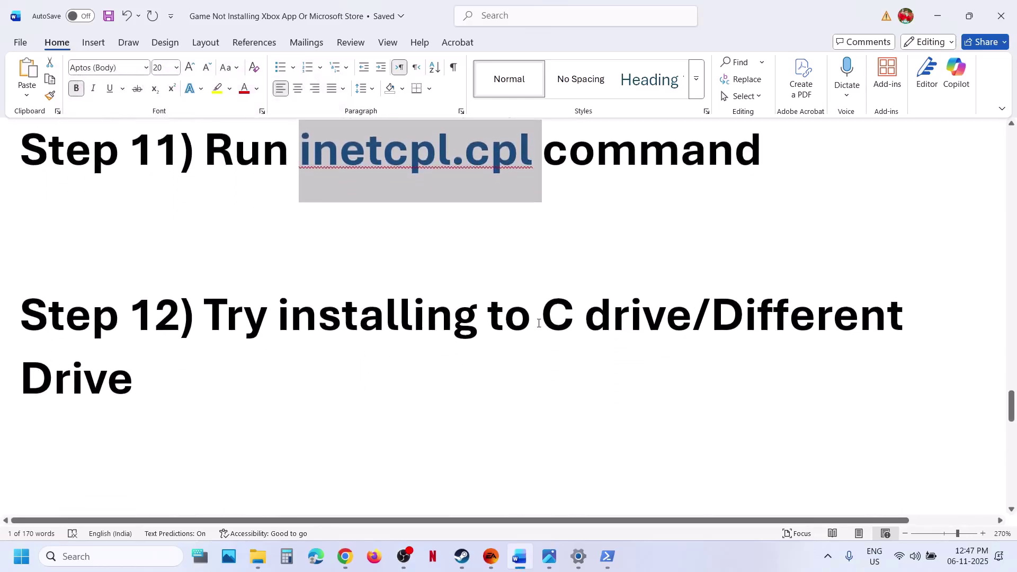
# Step: Highlight the reinstall part of the Step 13 heading in the guide
pyautogui.scroll(-3, 229, 380)
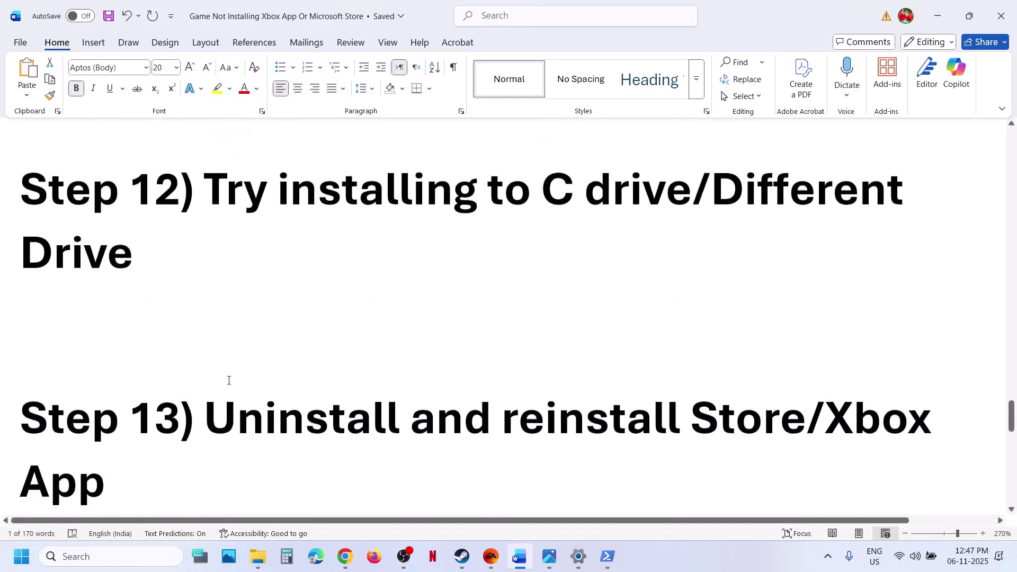
pyautogui.scroll(2, 208, 263)
pyautogui.scroll(-3, 243, 386)
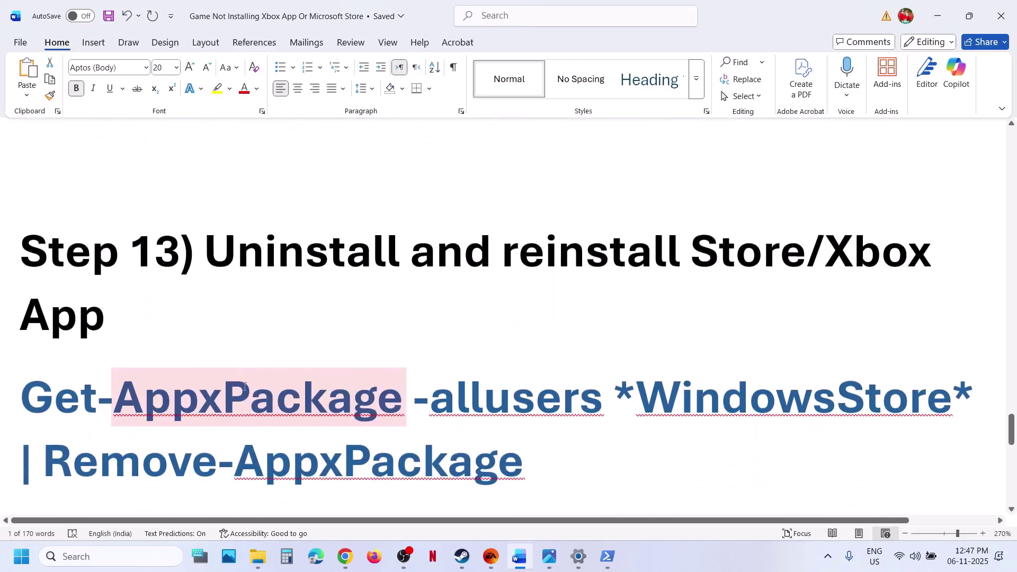
pyautogui.moveTo(461, 245); pyautogui.dragTo(465, 303)
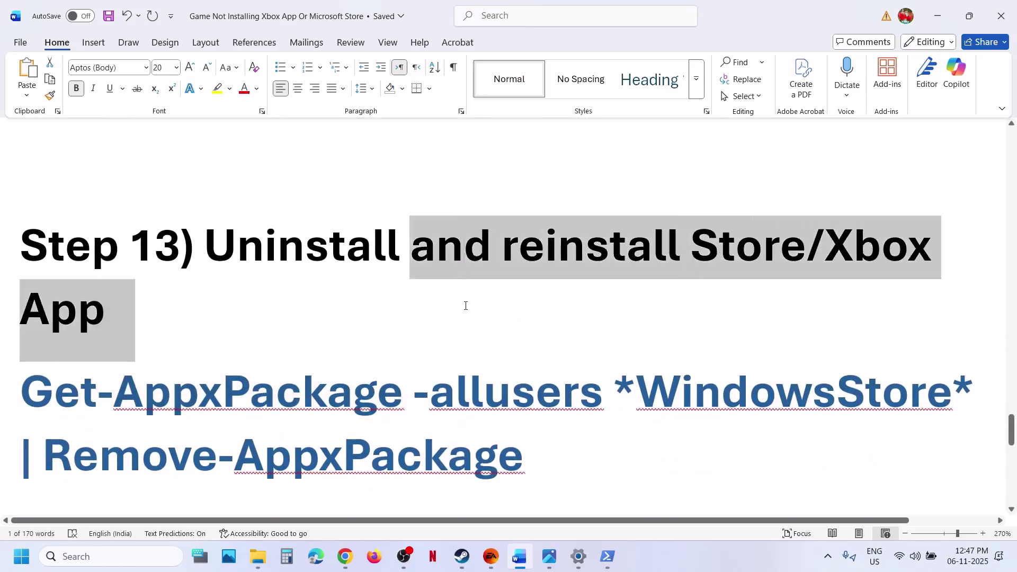
# Step: Uninstall the Xbox app found by searching 'xbox' in Start
pyautogui.click(92, 549)
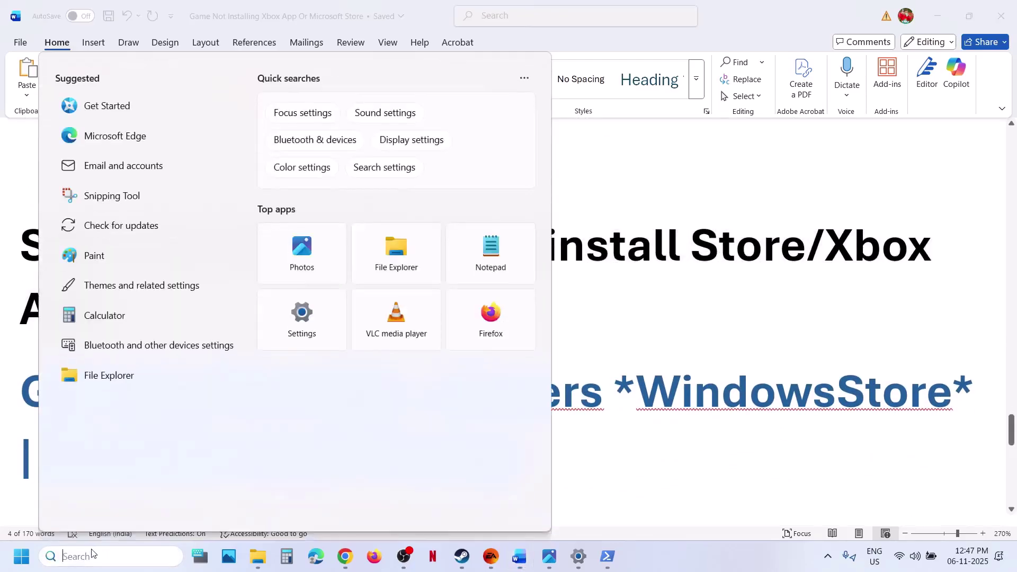
pyautogui.write('xbox')
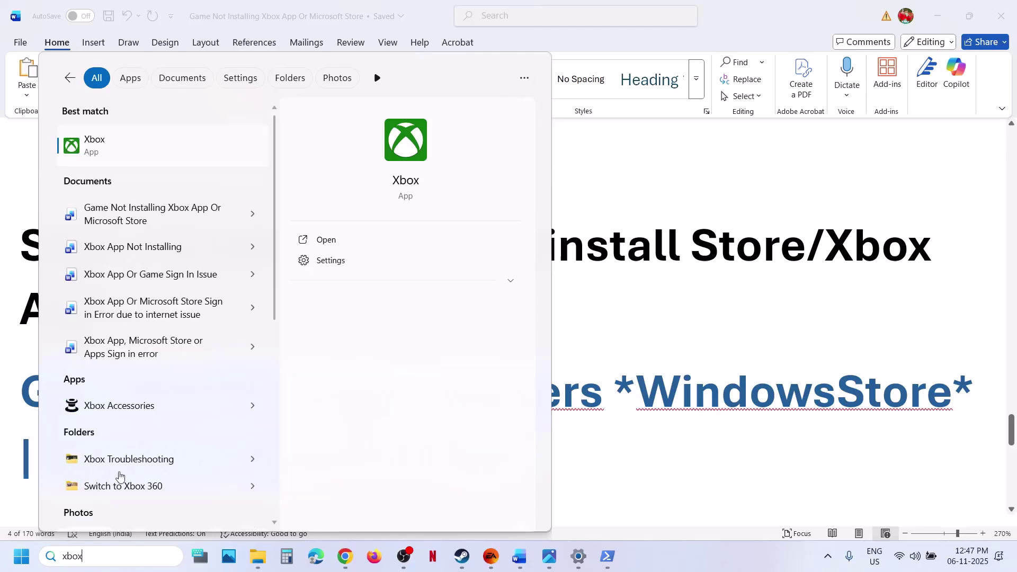
pyautogui.rightClick(125, 161)
pyautogui.click(158, 298)
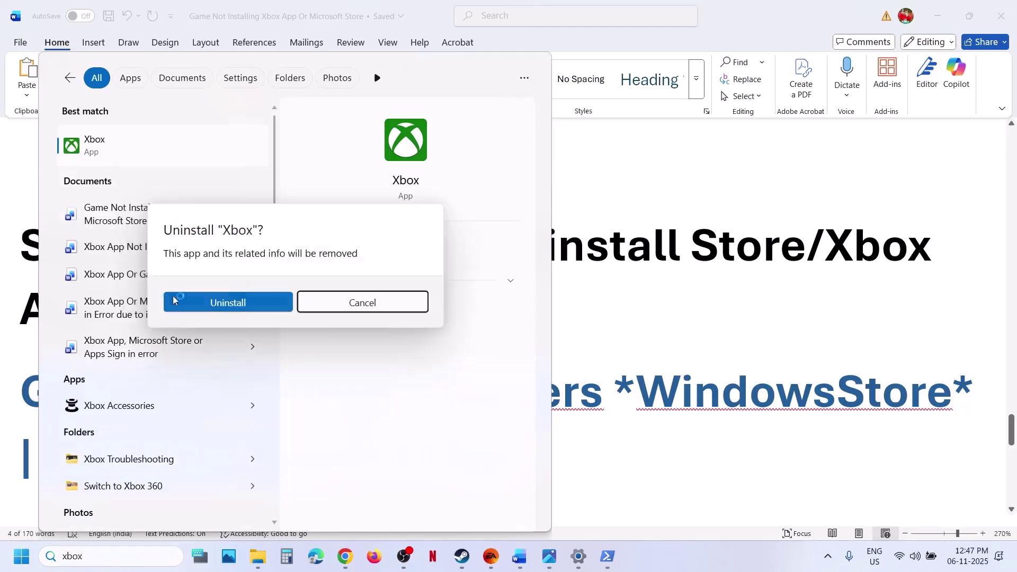
pyautogui.click(266, 304)
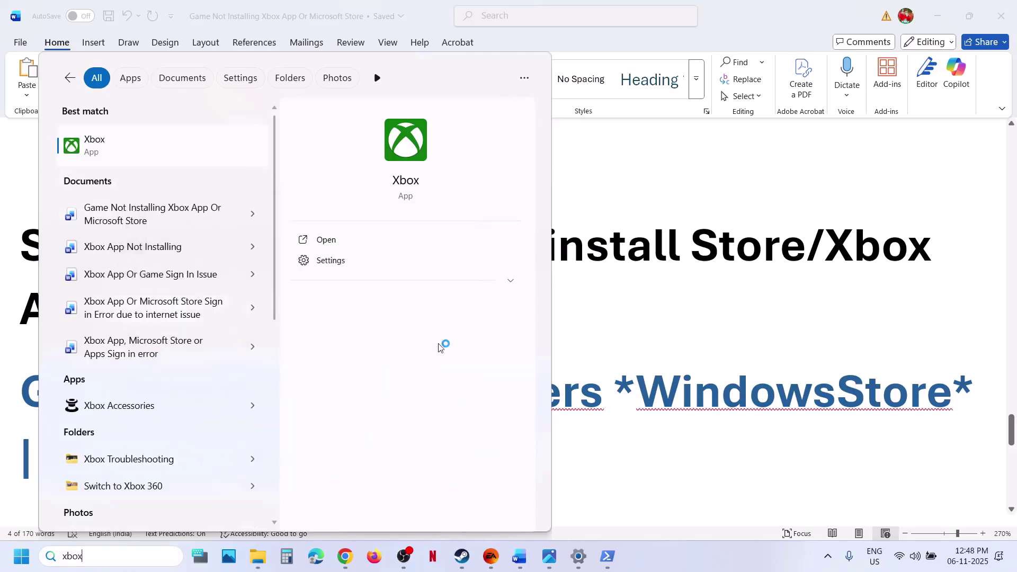
pyautogui.click(601, 335)
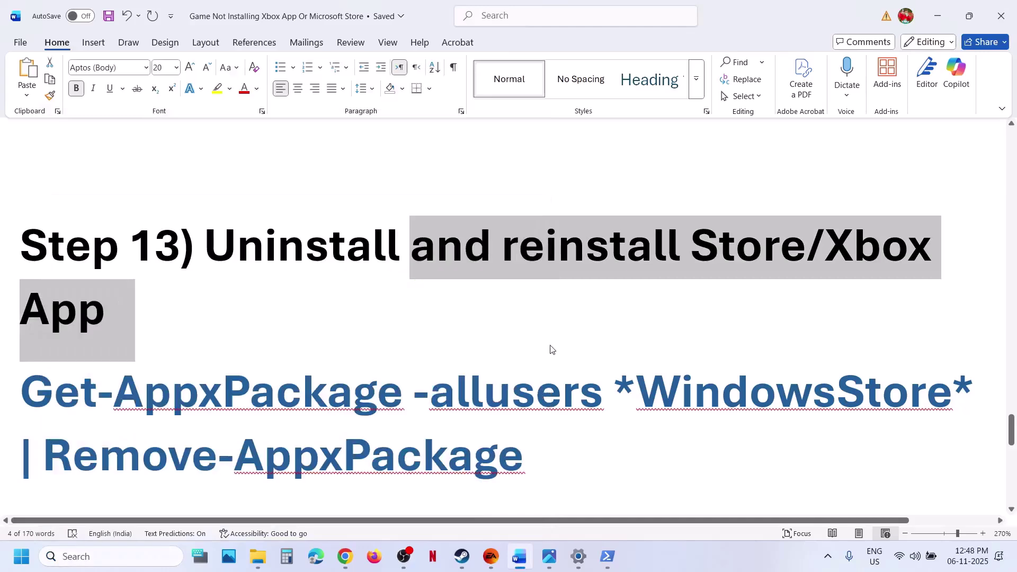
# Step: Search 'store' and launch Microsoft Store
pyautogui.click(150, 560)
pyautogui.write('store')
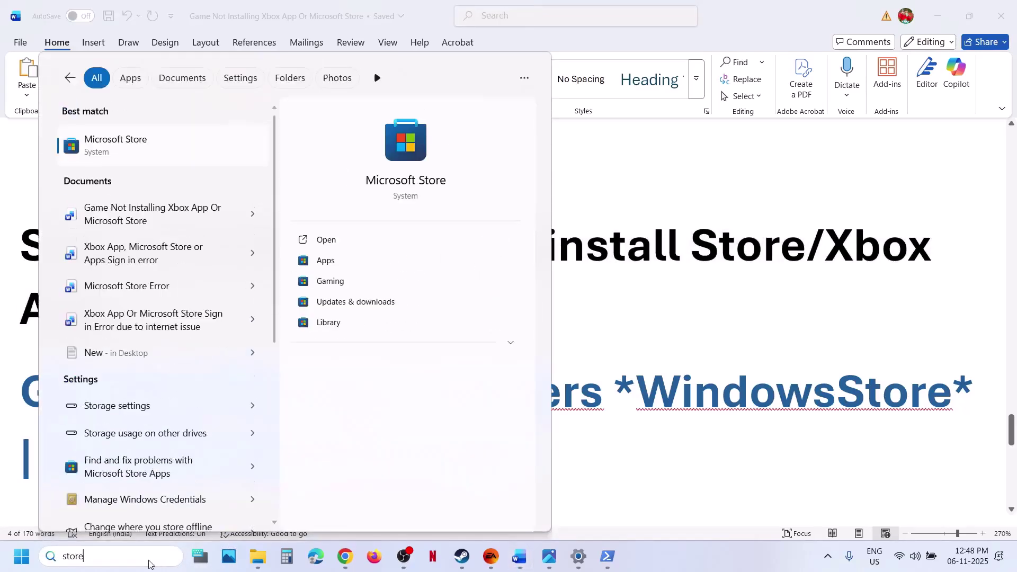
pyautogui.press('Return')
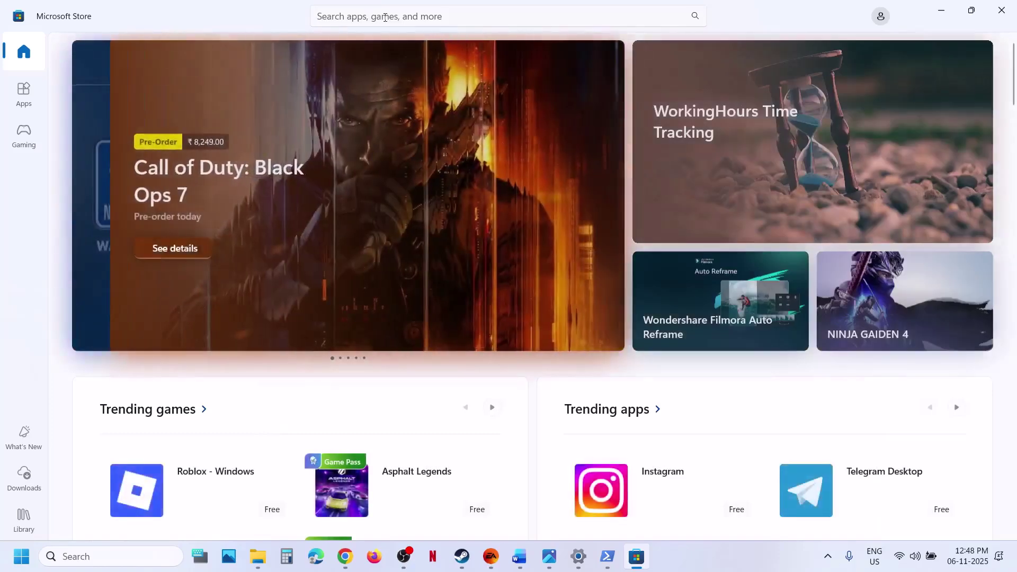
# Step: Search the Store for 'xbox' and open the Xbox app page
pyautogui.click(385, 16)
pyautogui.write('xbox')
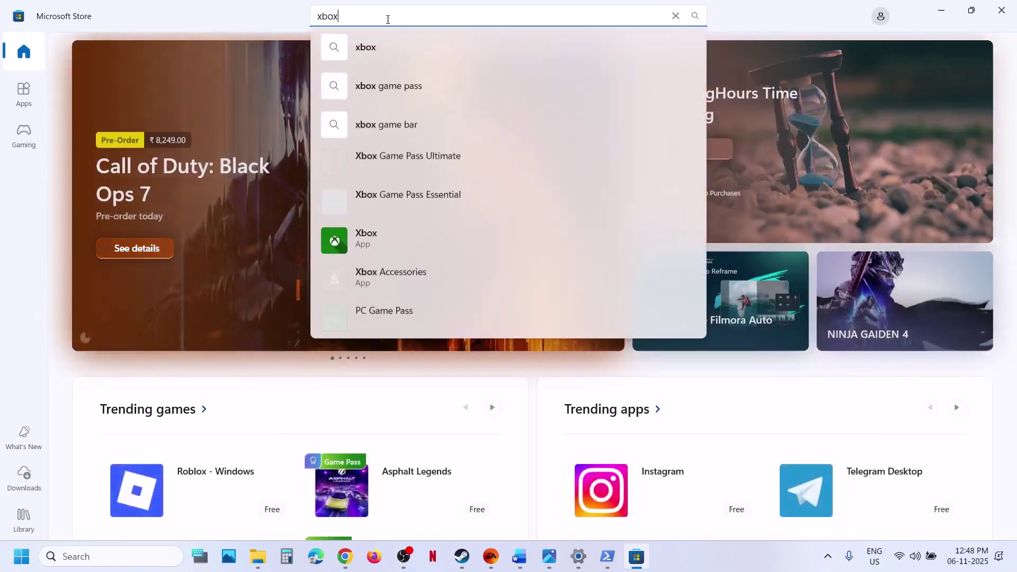
pyautogui.click(365, 235)
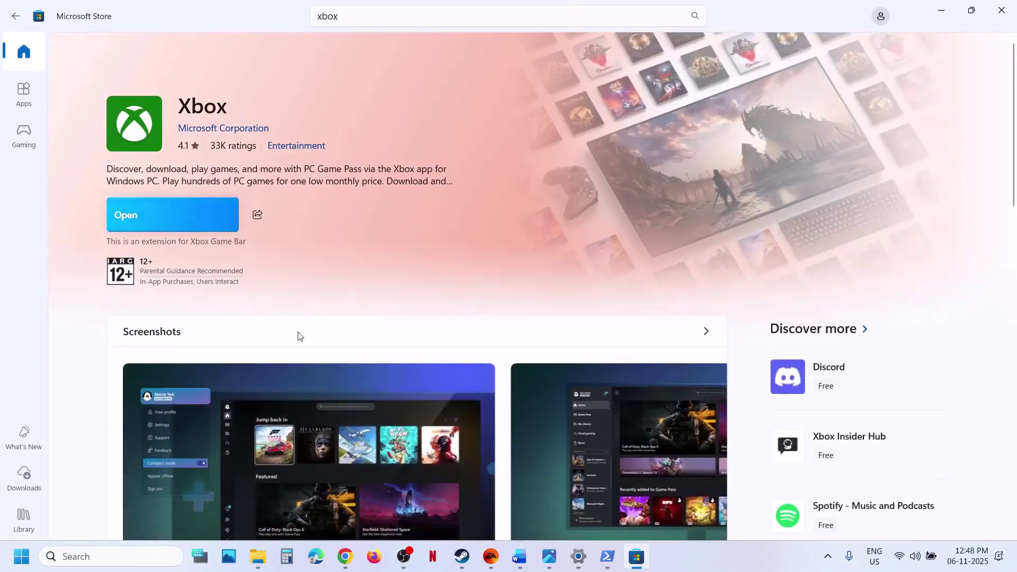
# Step: Back in Word, select the words 'Xbox App' in the Step 13 heading
pyautogui.click(518, 556)
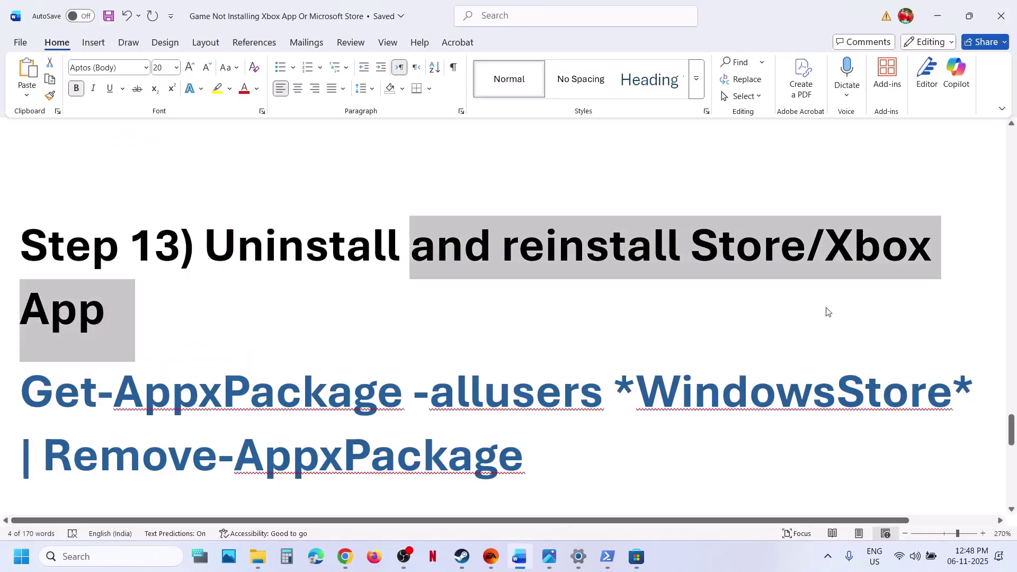
pyautogui.click(909, 254)
pyautogui.moveTo(833, 247); pyautogui.dragTo(257, 313)
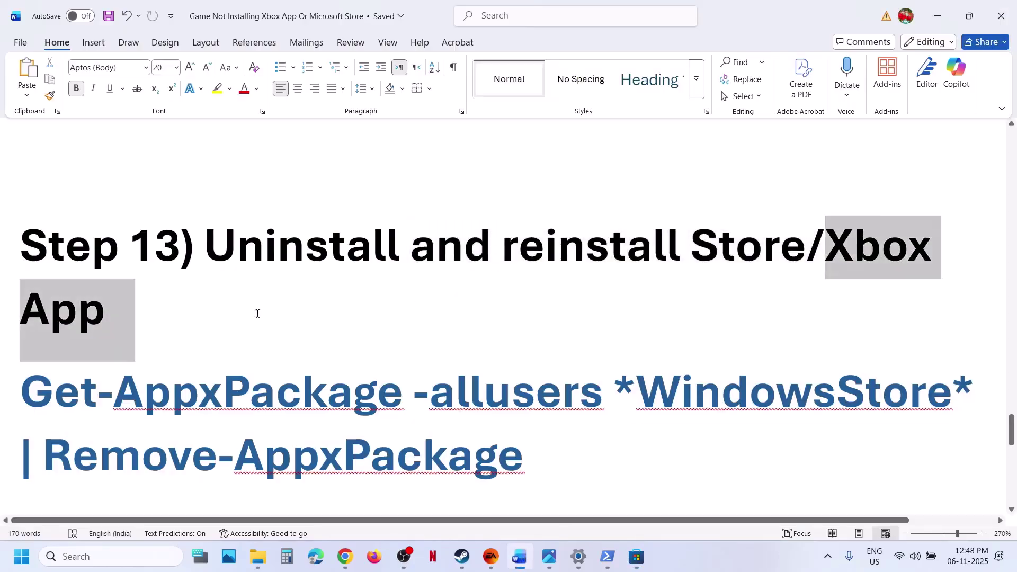
pyautogui.moveTo(125, 314); pyautogui.dragTo(109, 315)
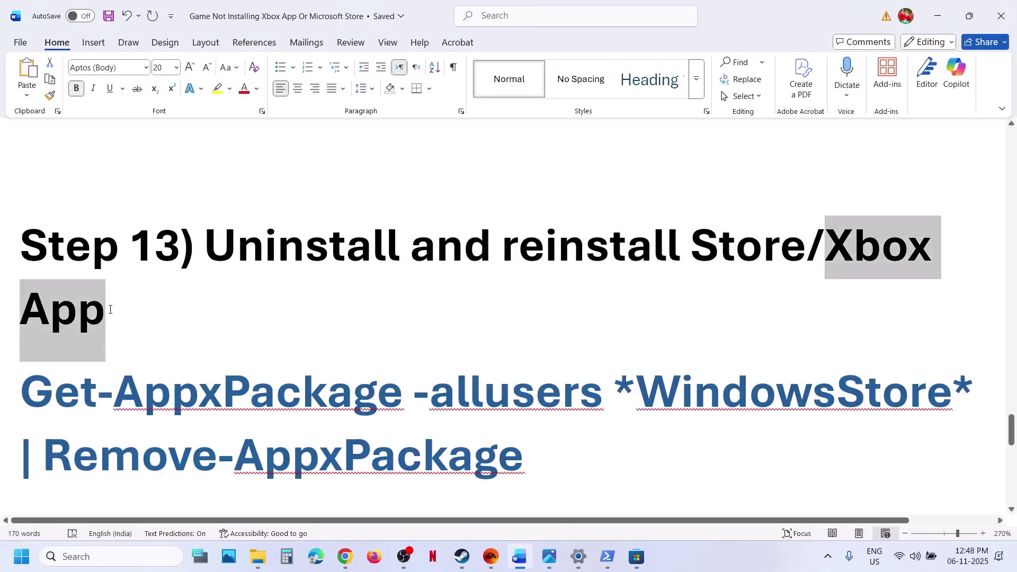
# Step: Search 'xbox app' in a new Chrome tab and open the Xbox app for PC result
pyautogui.click(345, 560)
pyautogui.hotkey('ctrl', 't')
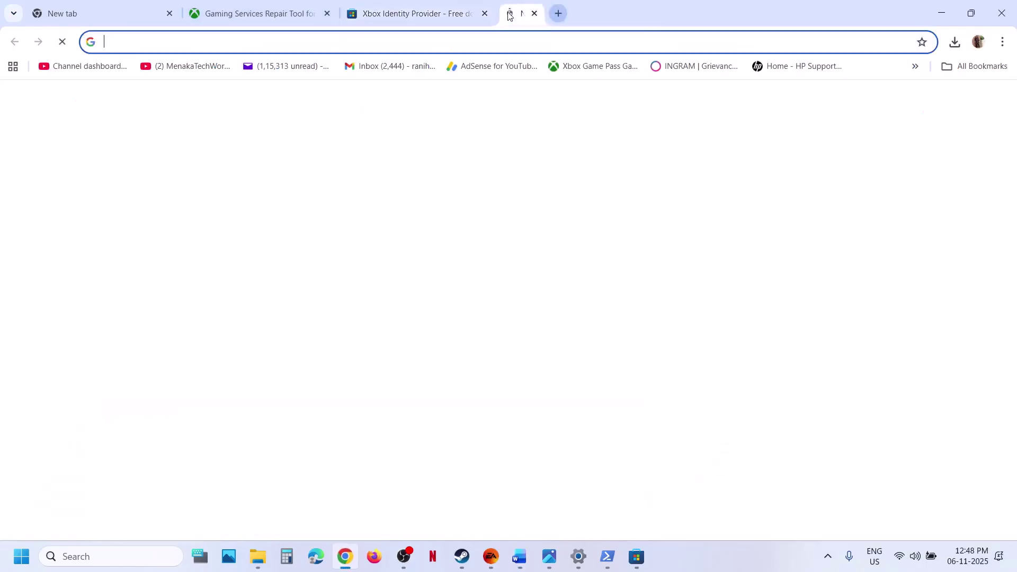
pyautogui.write('xbox app')
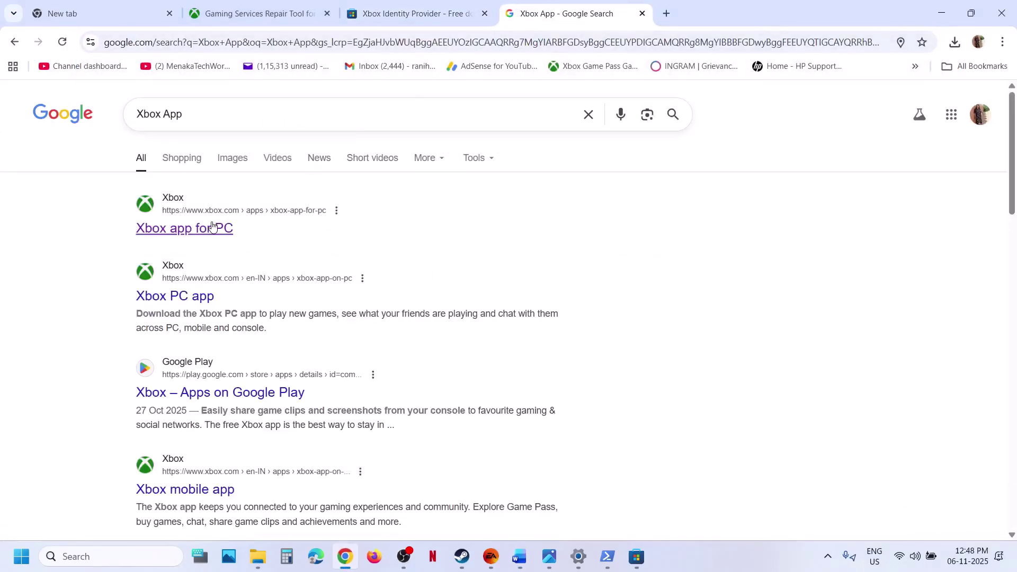
pyautogui.click(212, 227)
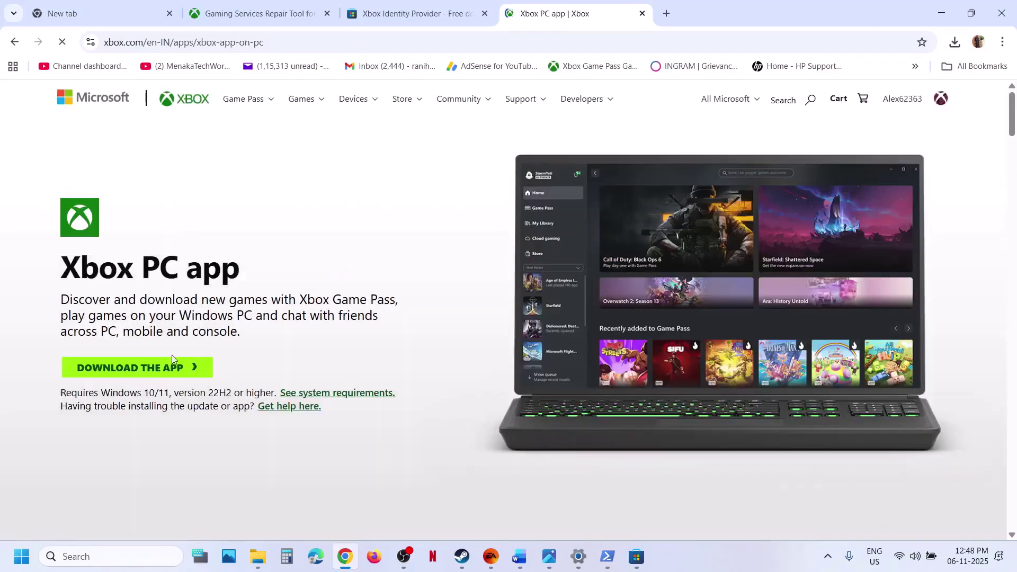
# Step: Check the Xbox result's options in Windows search, then dismiss it
pyautogui.click(77, 554)
pyautogui.write('xbox')
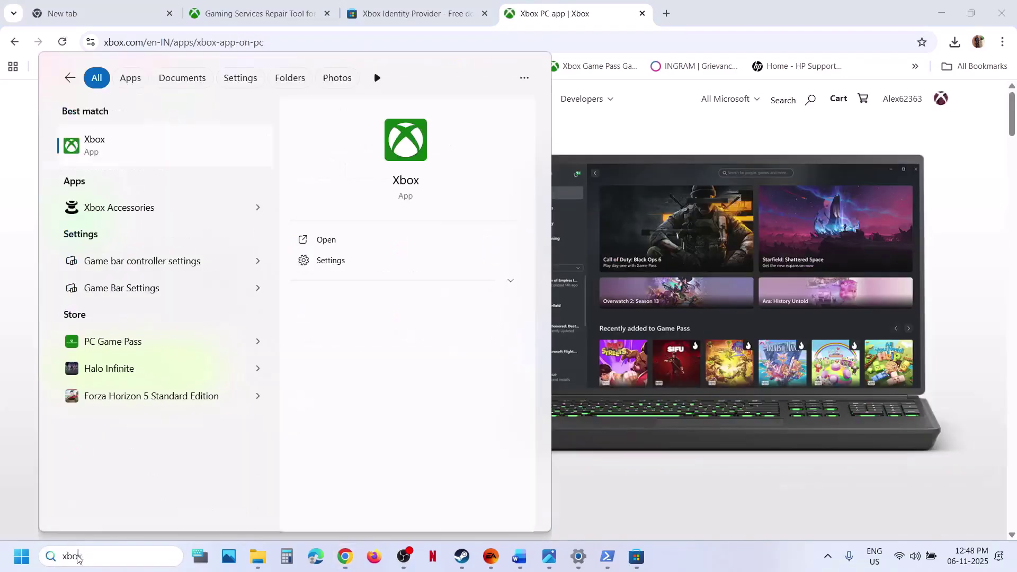
pyautogui.rightClick(163, 166)
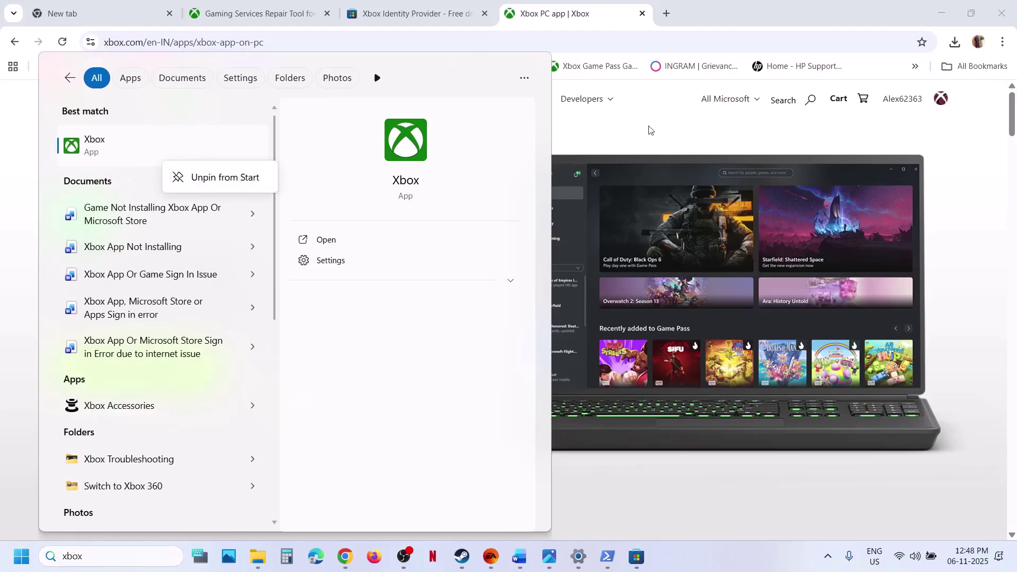
pyautogui.click(650, 130)
# Step: Download the Xbox PC installer, accept the licence terms and start installing
pyautogui.click(153, 375)
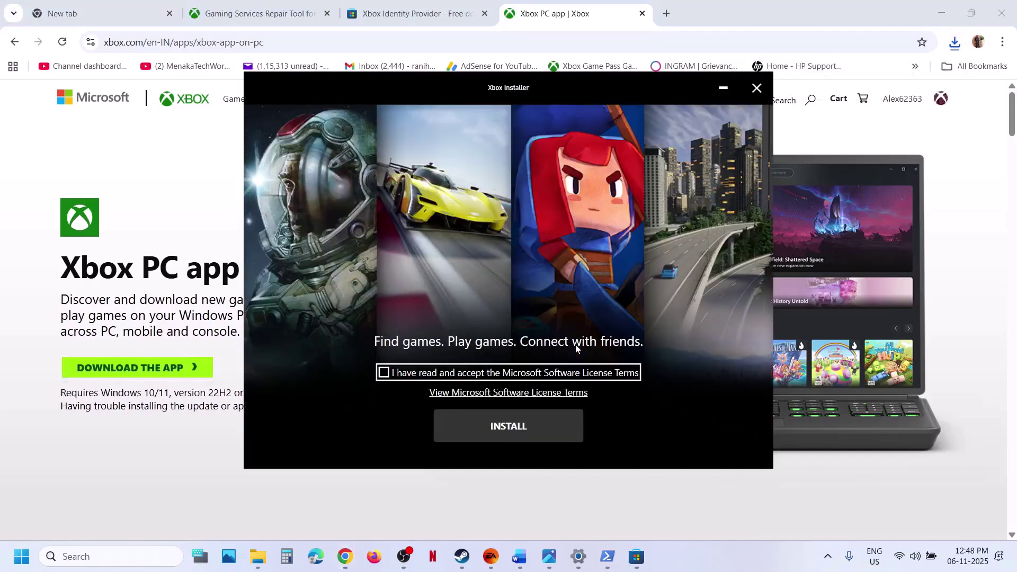
pyautogui.click(419, 376)
pyautogui.click(501, 430)
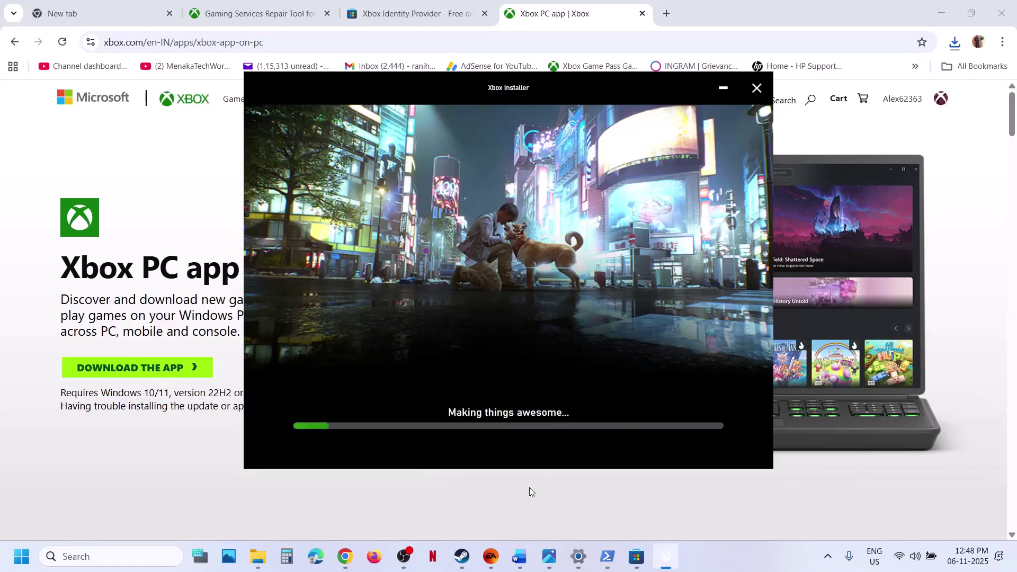
pyautogui.click(521, 560)
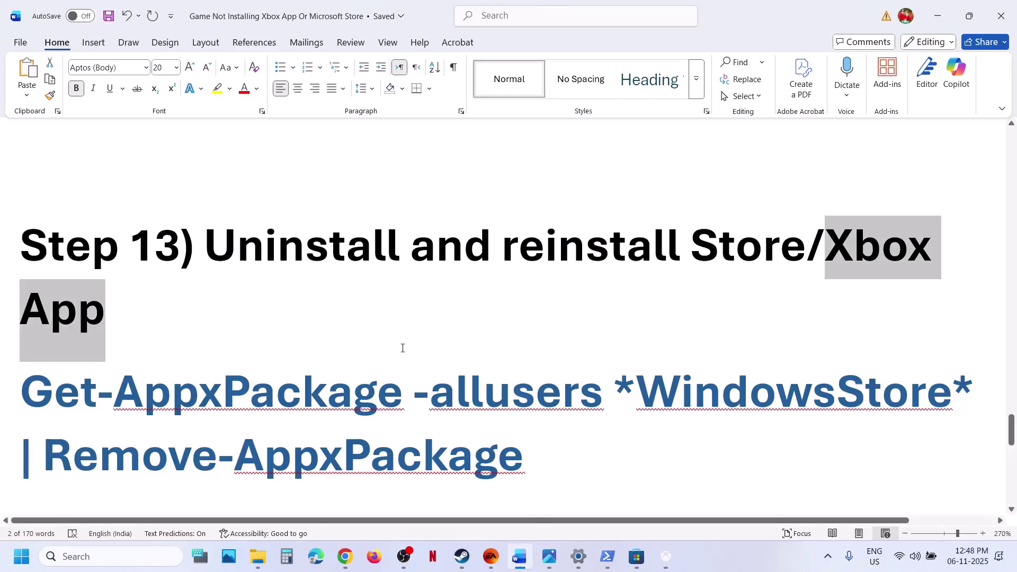
# Step: Copy the Step 13 Remove-AppxPackage command from the guide
pyautogui.scroll(-1, 403, 348)
pyautogui.moveTo(31, 310); pyautogui.dragTo(524, 377)
pyautogui.rightClick(387, 346)
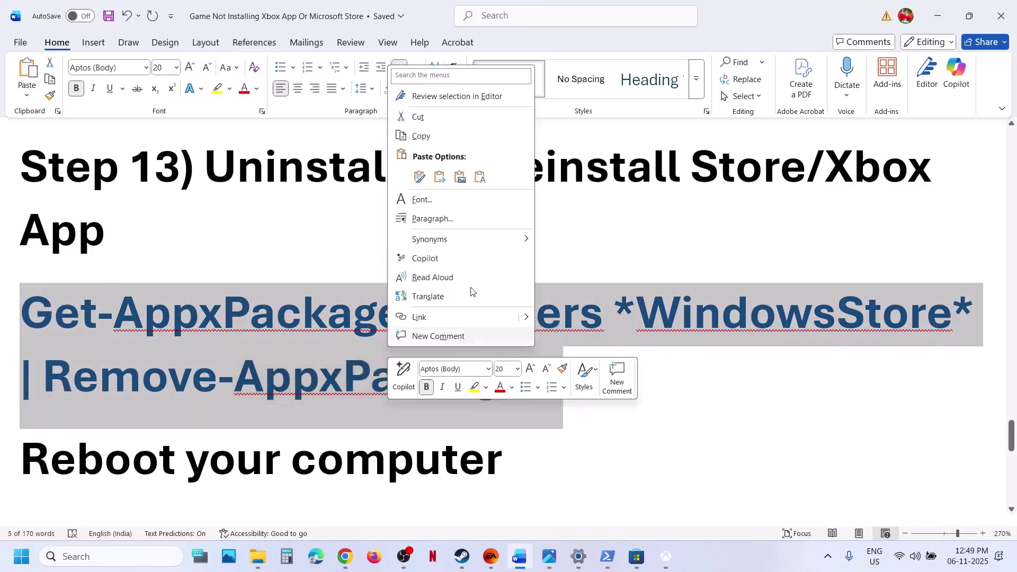
pyautogui.click(422, 137)
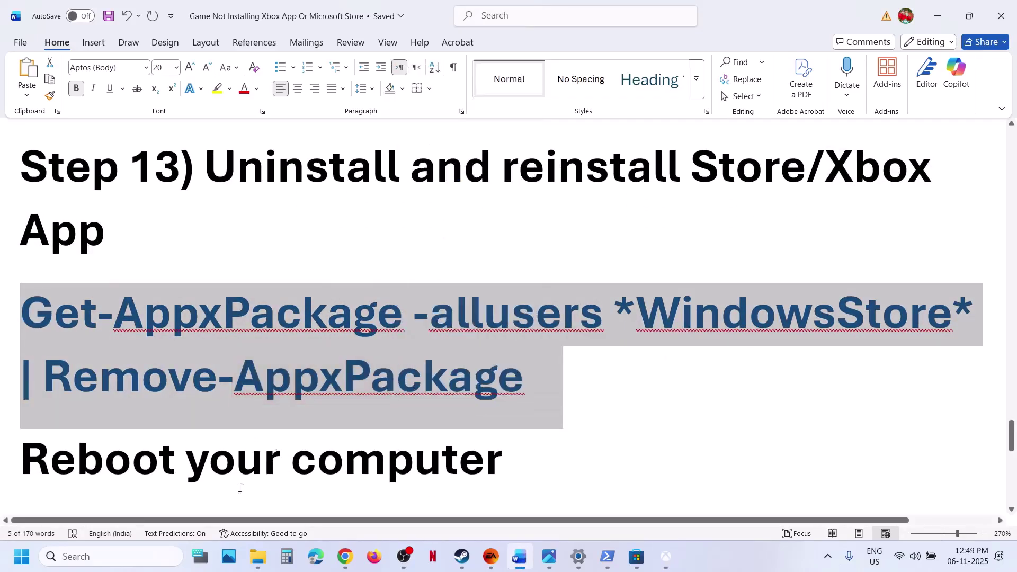
# Step: Launch Windows PowerShell as administrator and approve the UAC prompt
pyautogui.click(148, 557)
pyautogui.write('x')
pyautogui.press('BackSpace')
pyautogui.write('powe')
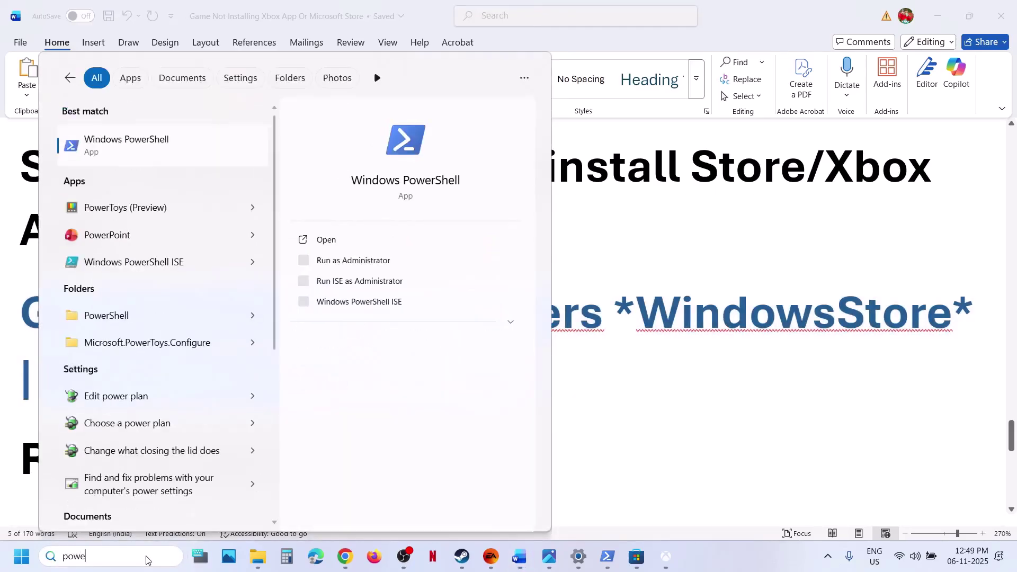
pyautogui.write('rshell')
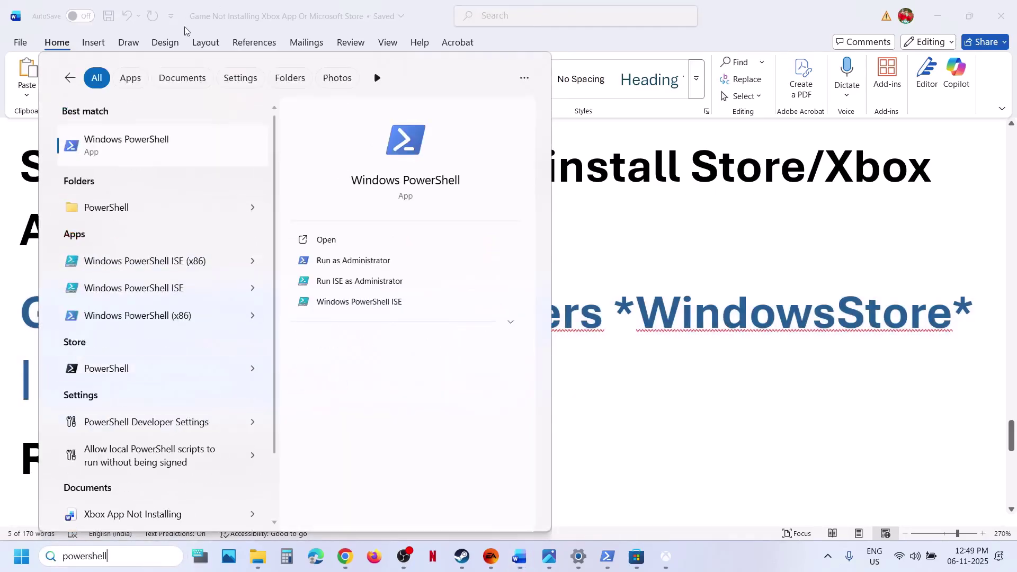
pyautogui.rightClick(126, 147)
pyautogui.click(219, 160)
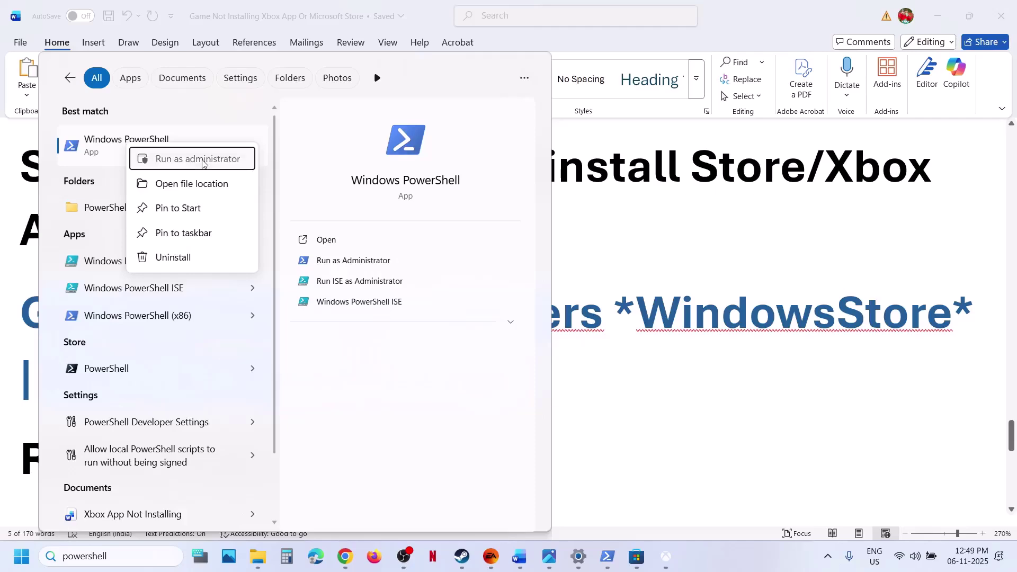
pyautogui.click(459, 393)
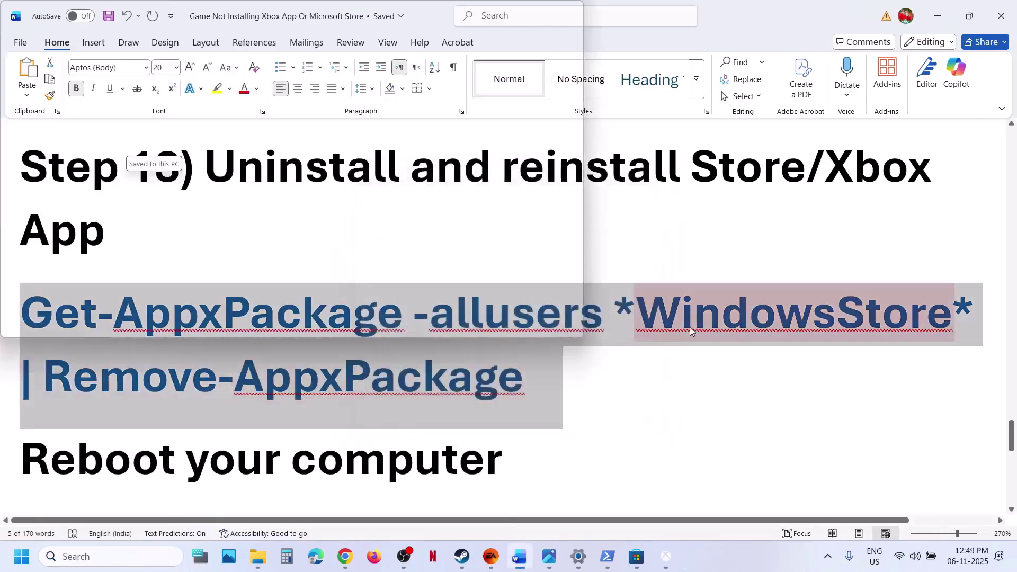
# Step: Paste and run the WindowsStore removal command in PowerShell
pyautogui.click(422, 186)
pyautogui.rightClick(421, 187)
pyautogui.press('Return')
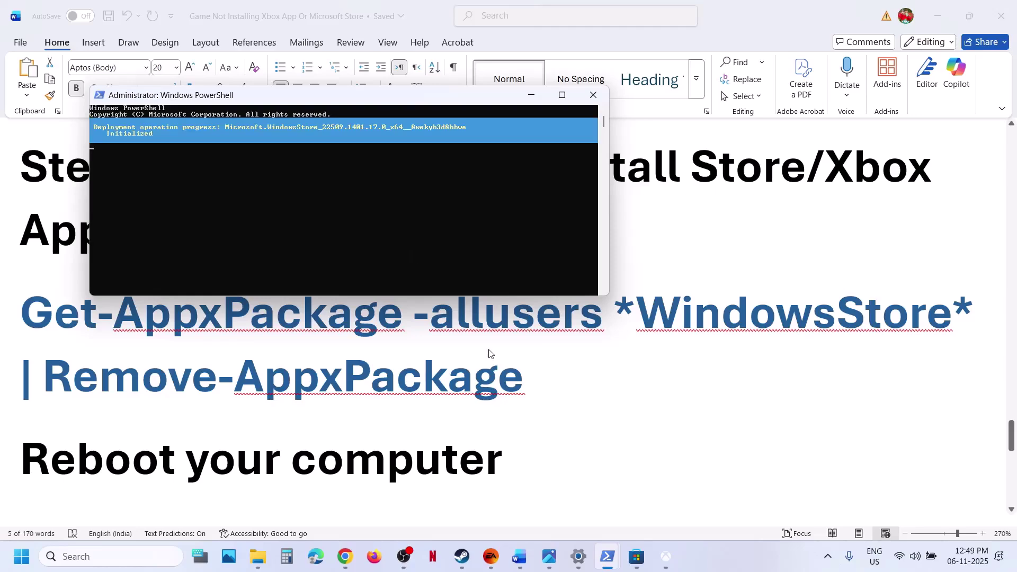
# Step: Copy the four-line Foreach Add-AppxPackage command and paste it into admin PowerShell
pyautogui.click(492, 426)
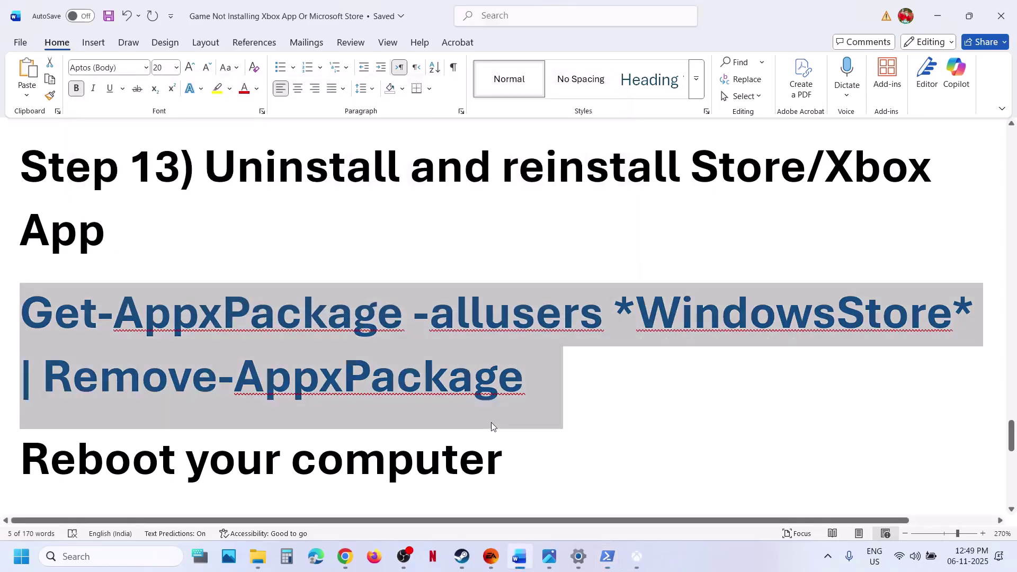
pyautogui.scroll(-5, 491, 421)
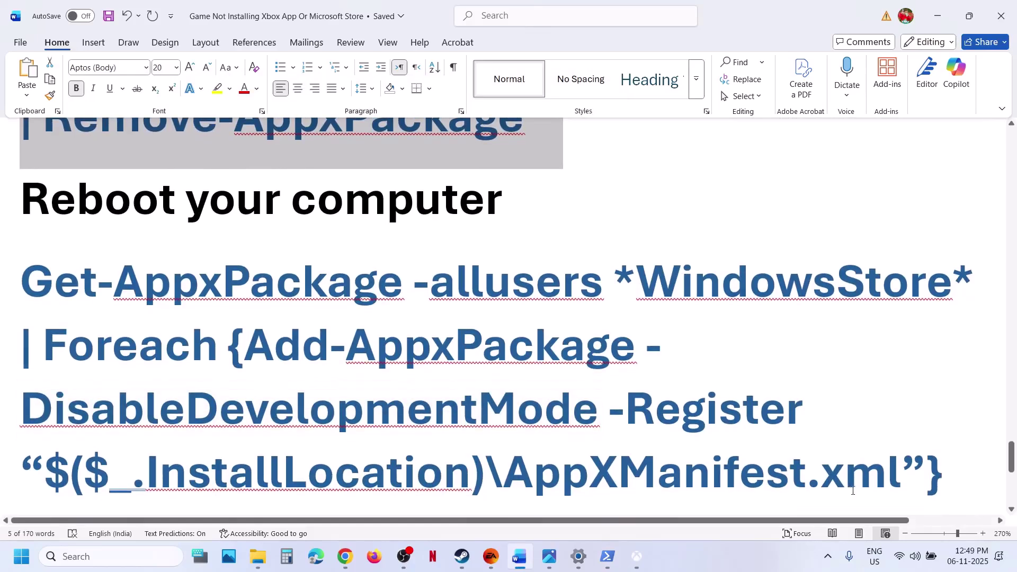
pyautogui.moveTo(946, 468); pyautogui.dragTo(63, 284)
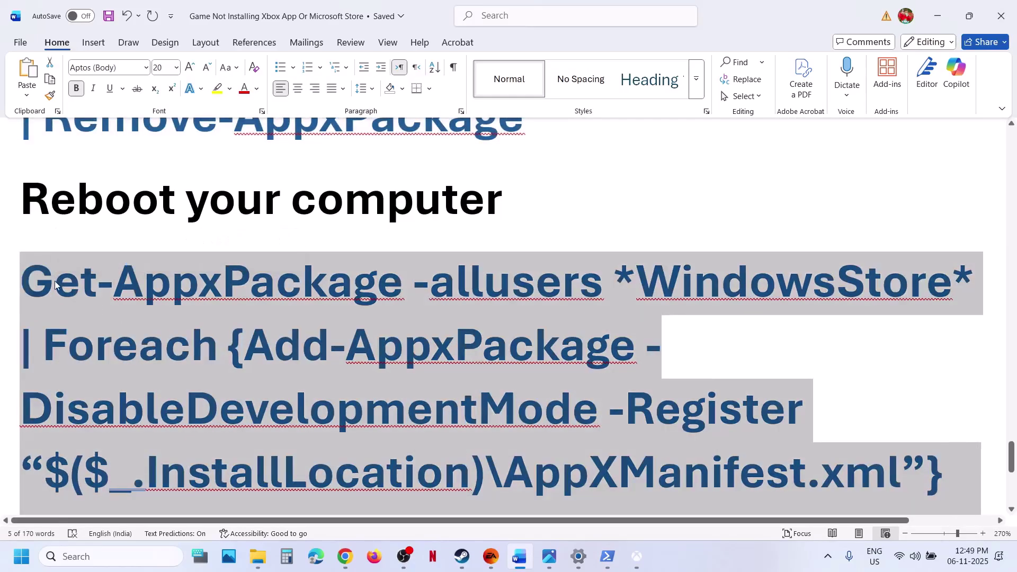
pyautogui.rightClick(55, 285)
pyautogui.click(88, 327)
pyautogui.hotkey('alt', 'Tab')
pyautogui.hotkey('ctrl', 'v')
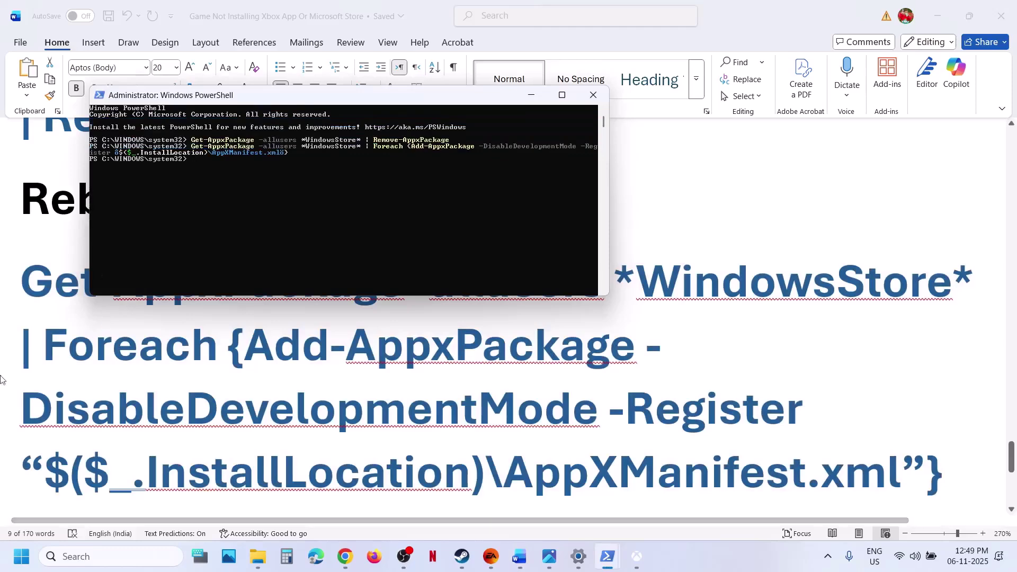
# Step: Search 'store' and open the reinstalled Microsoft Store
pyautogui.click(75, 555)
pyautogui.write('store')
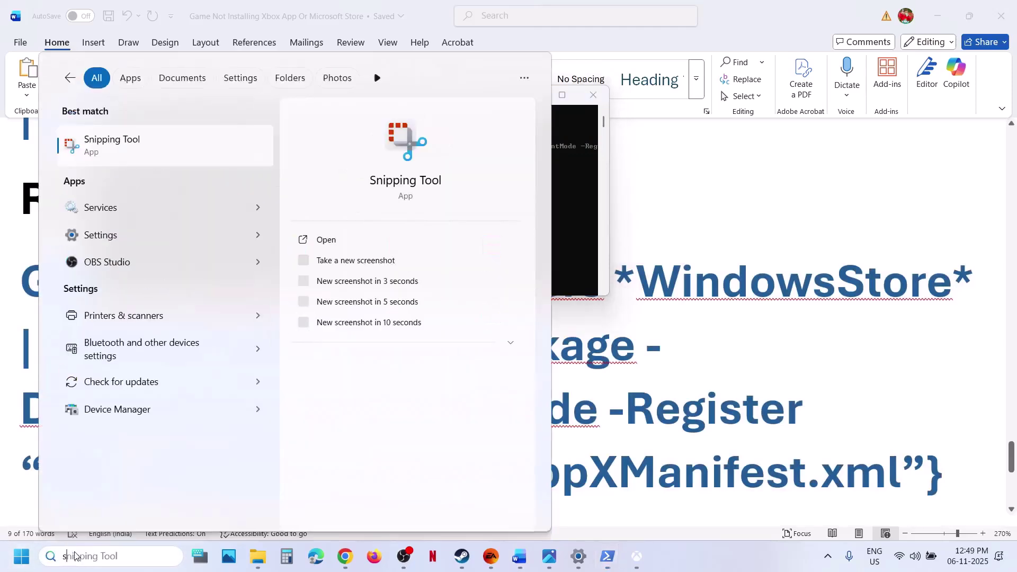
pyautogui.press('Return')
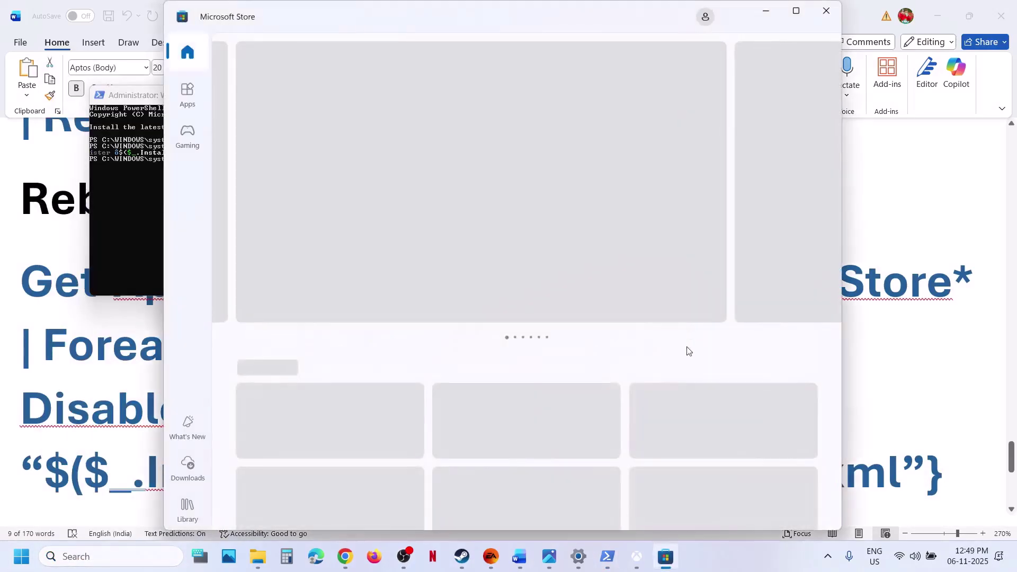
# Step: Back in the Word guide, select the Step 12 heading text
pyautogui.click(869, 295)
pyautogui.scroll(-5, 341, 428)
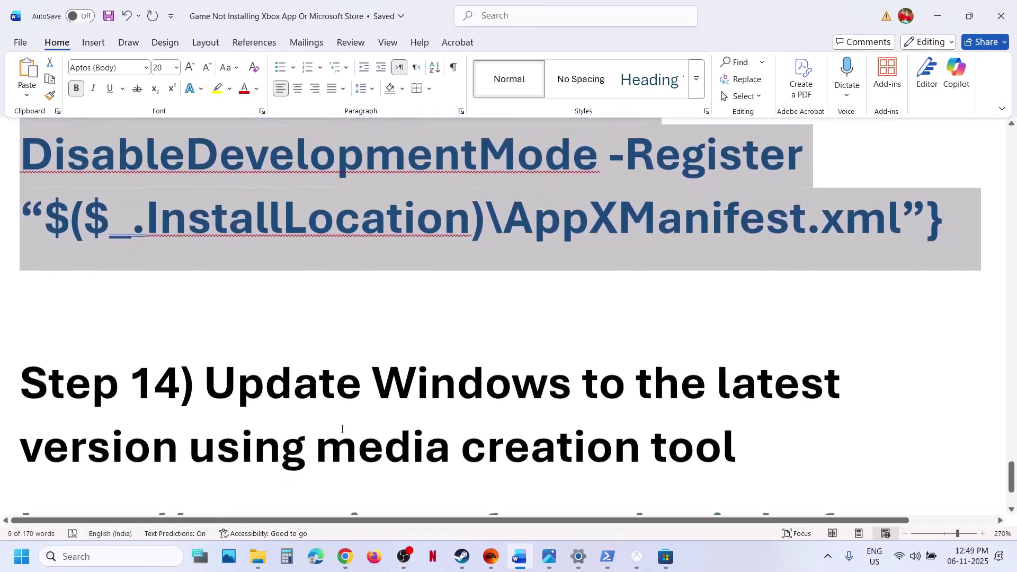
pyautogui.scroll(8, 342, 430)
pyautogui.scroll(5, 341, 428)
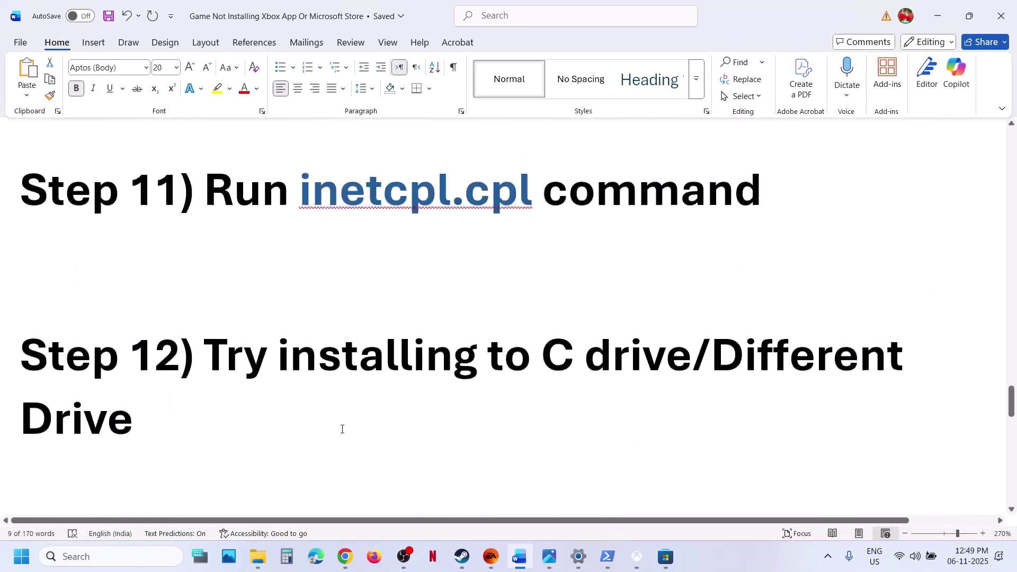
pyautogui.moveTo(212, 384); pyautogui.dragTo(289, 427)
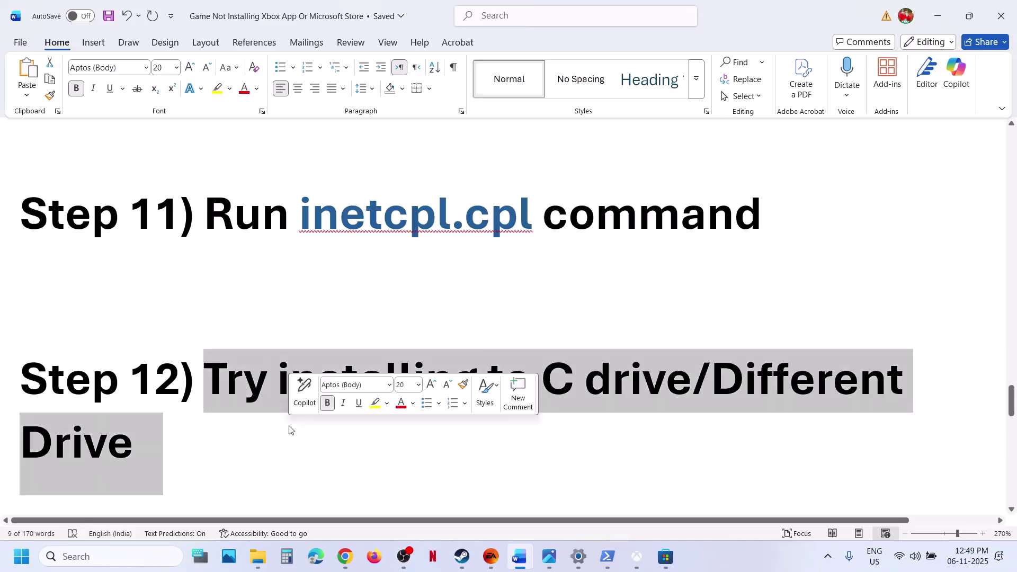
# Step: Launch the newly installed Xbox app full-screen and dismiss the Get ready to play dialog
pyautogui.click(634, 557)
pyautogui.click(505, 433)
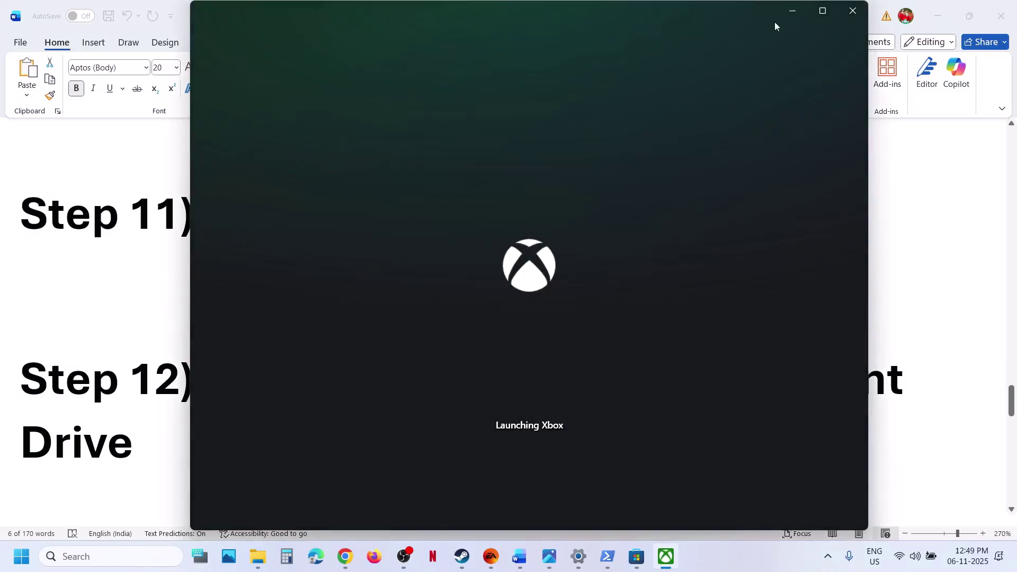
pyautogui.click(822, 11)
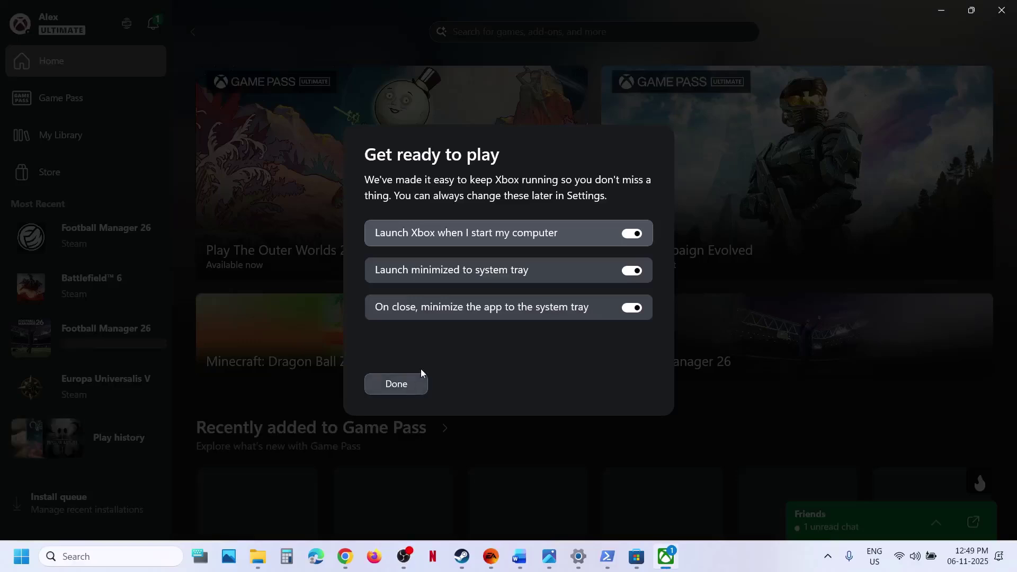
pyautogui.click(405, 379)
pyautogui.click(405, 376)
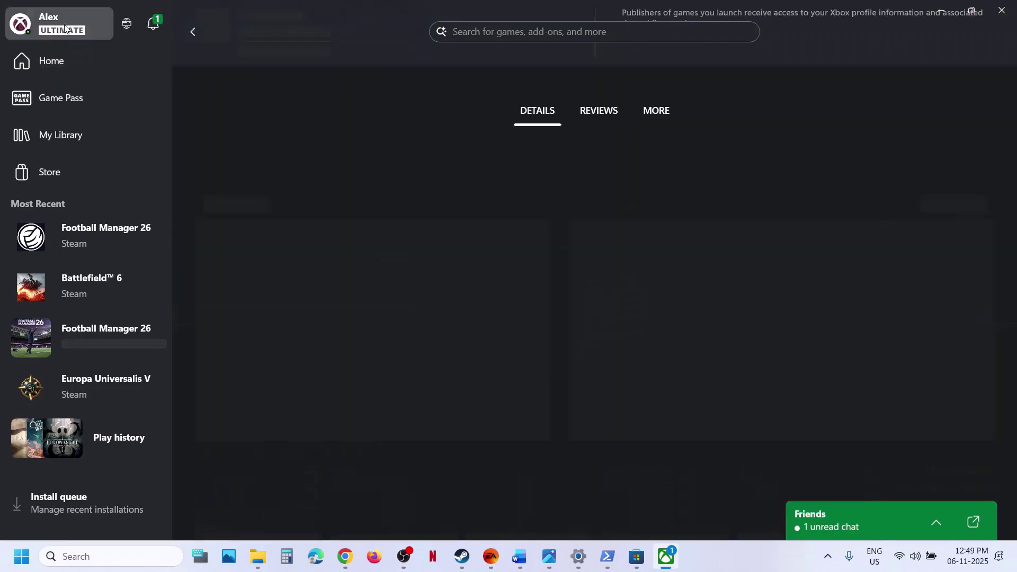
# Step: Check the install drive list in Settings > Install Options without changing C:\XboxGames
pyautogui.click(65, 28)
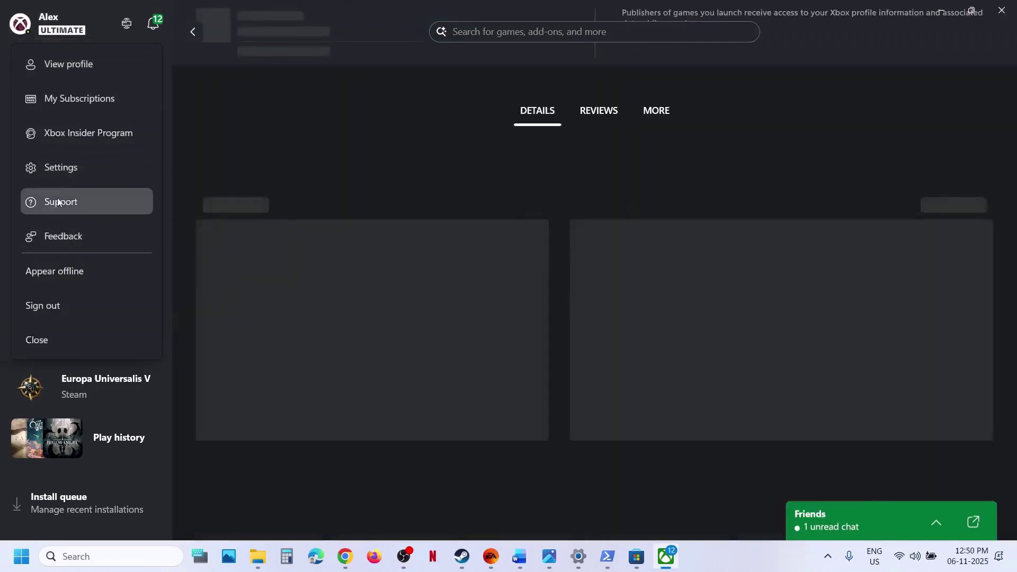
pyautogui.click(57, 180)
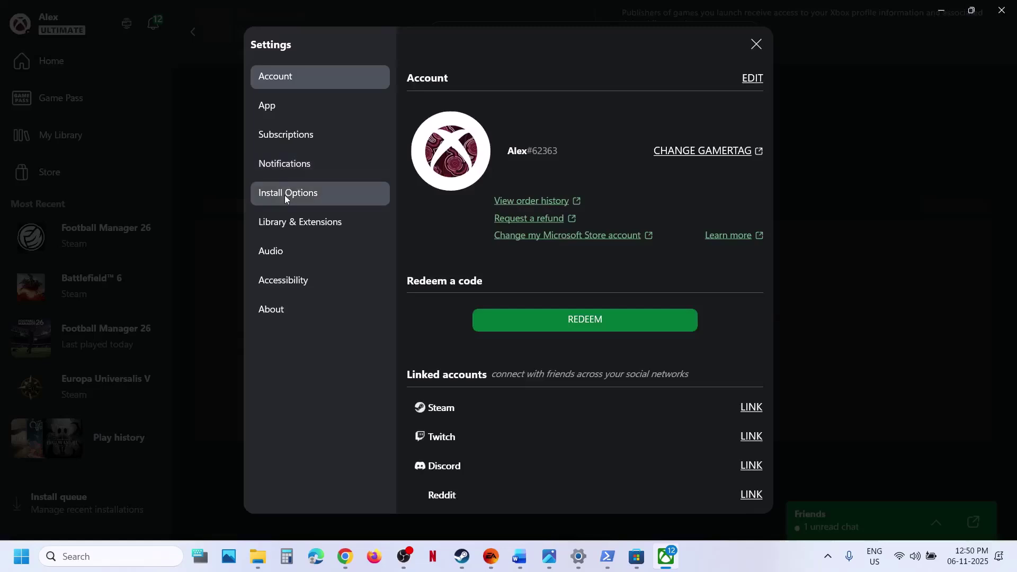
pyautogui.click(286, 194)
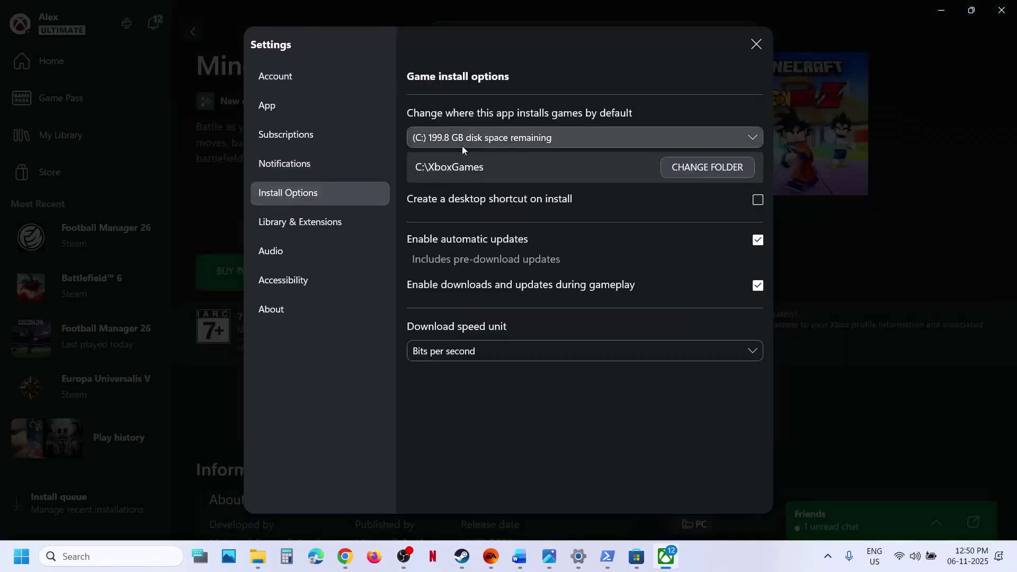
pyautogui.click(750, 144)
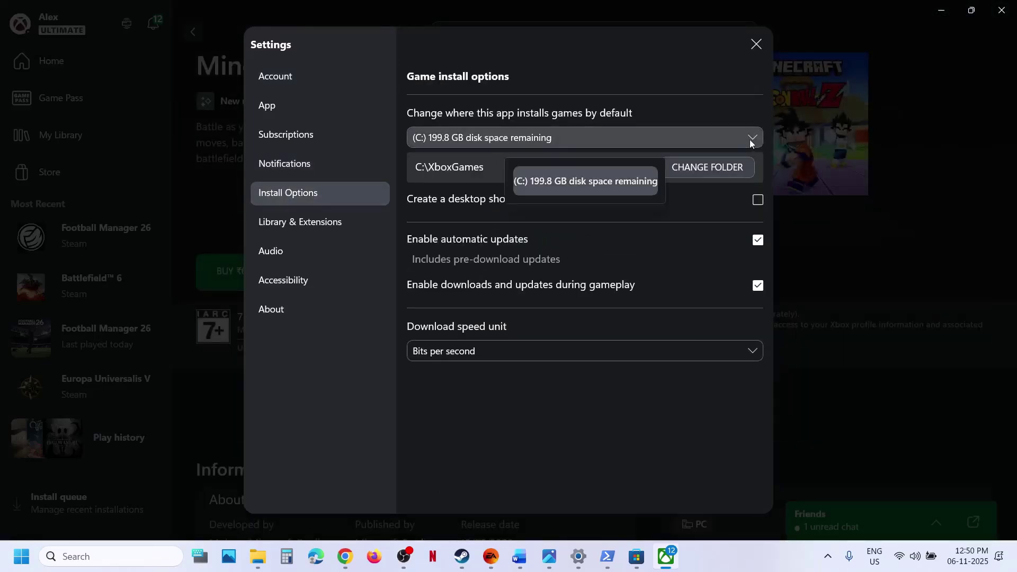
pyautogui.click(589, 97)
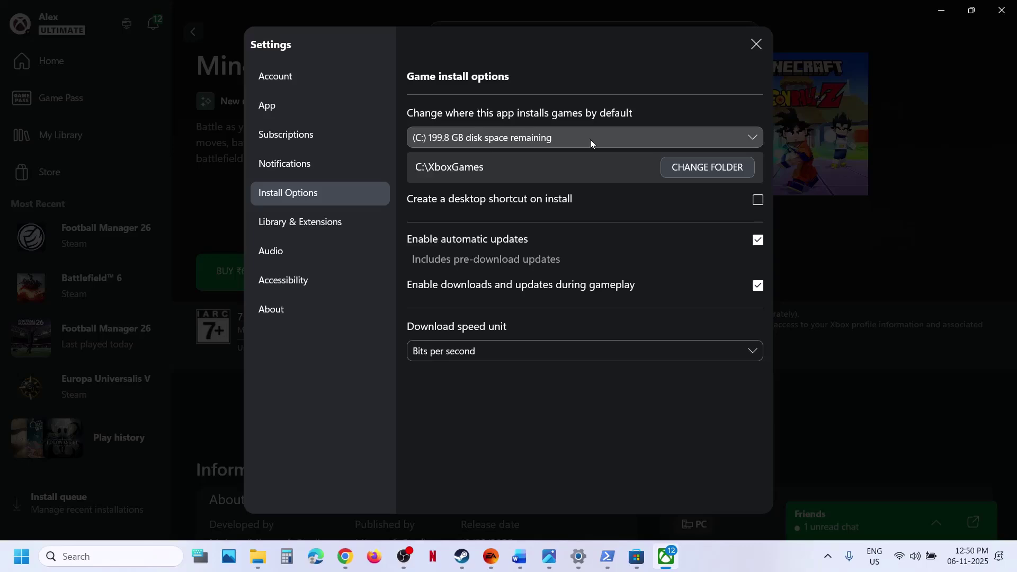
# Step: Close Xbox settings, go to Home, and return to the guide's Step 14
pyautogui.click(756, 43)
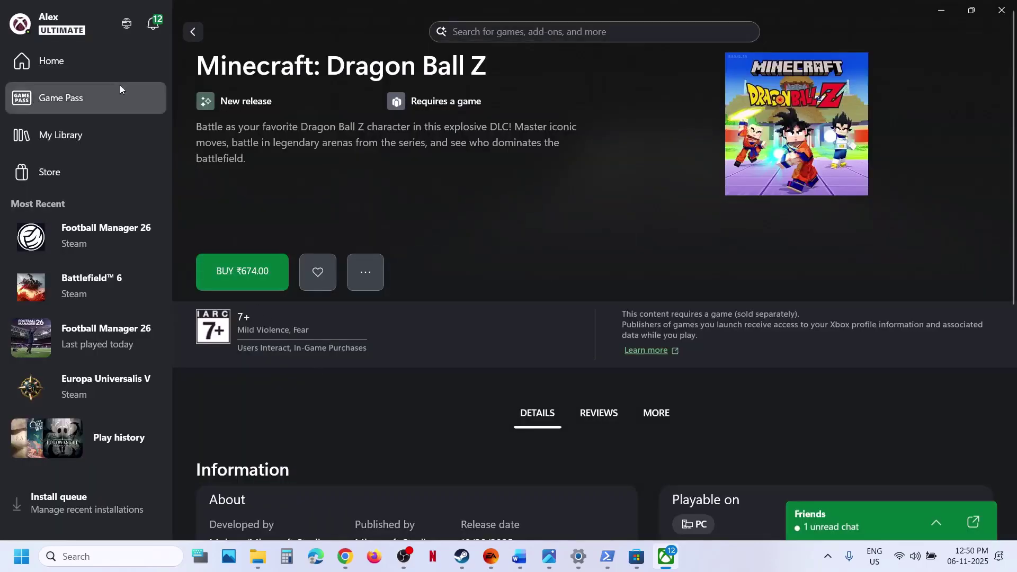
pyautogui.click(90, 61)
pyautogui.click(519, 556)
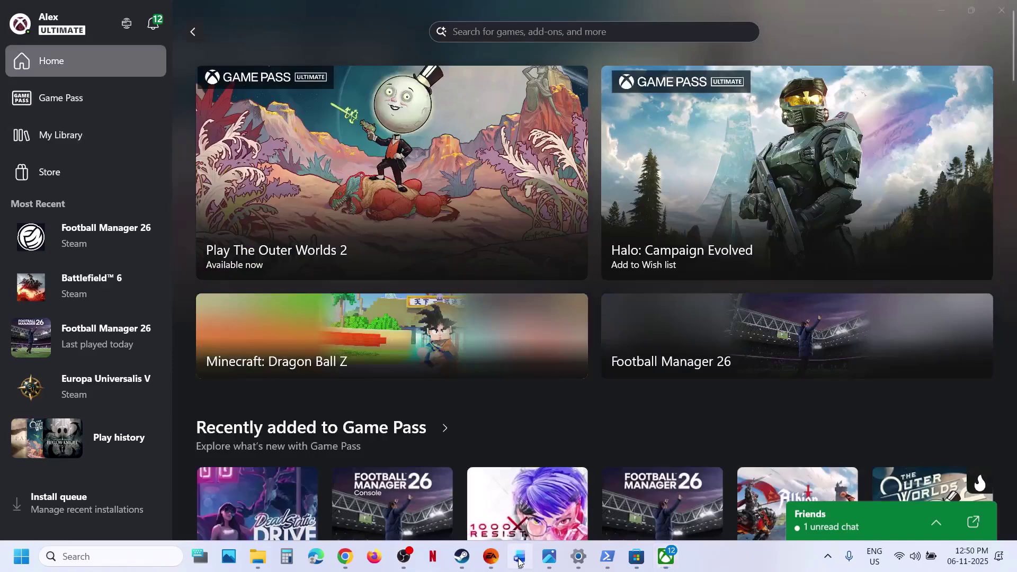
pyautogui.scroll(-4, 309, 323)
# Step: Follow the Step 14 Windows 11 link and download MediaCreationTool.exe (20.6 MB)
pyautogui.scroll(-10, 310, 323)
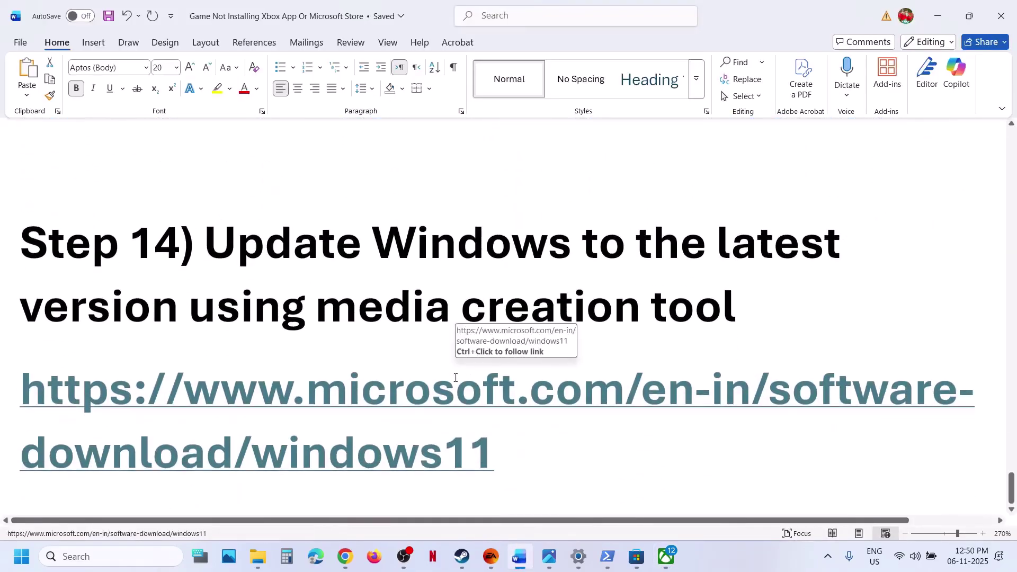
pyautogui.keyDown('ctrl'); pyautogui.click(358, 402); pyautogui.keyUp('ctrl')
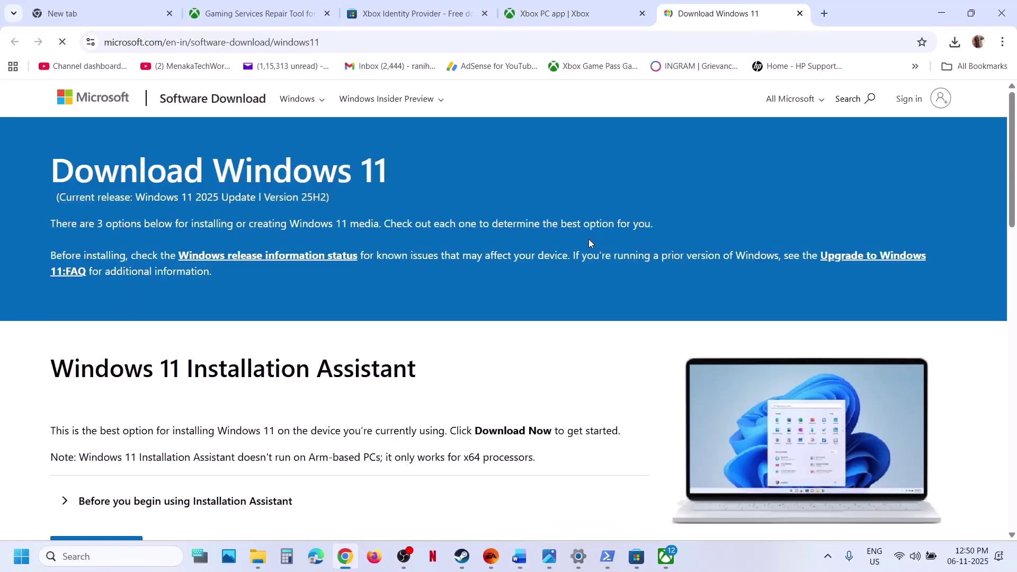
pyautogui.scroll(-7, 247, 347)
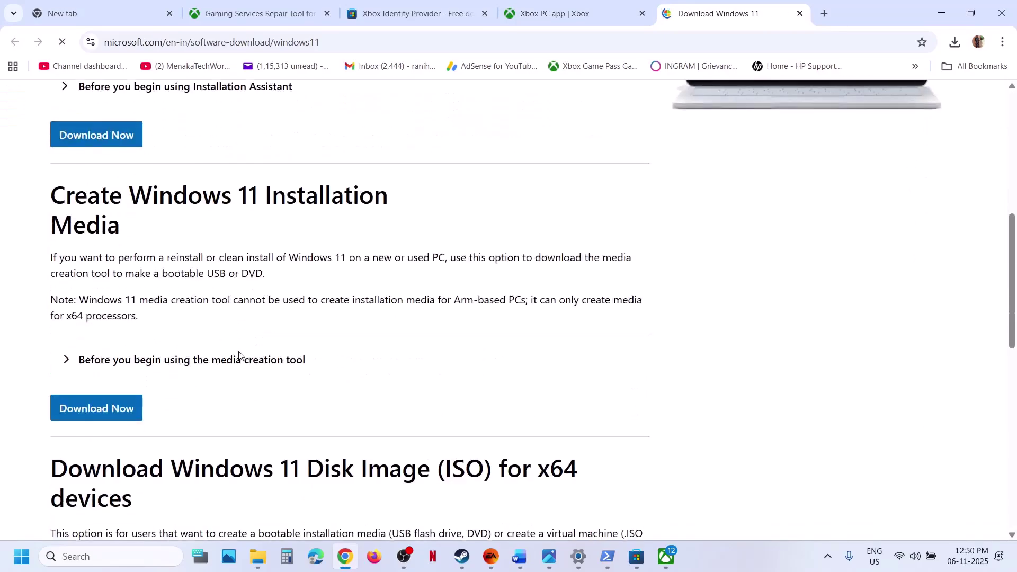
pyautogui.click(95, 407)
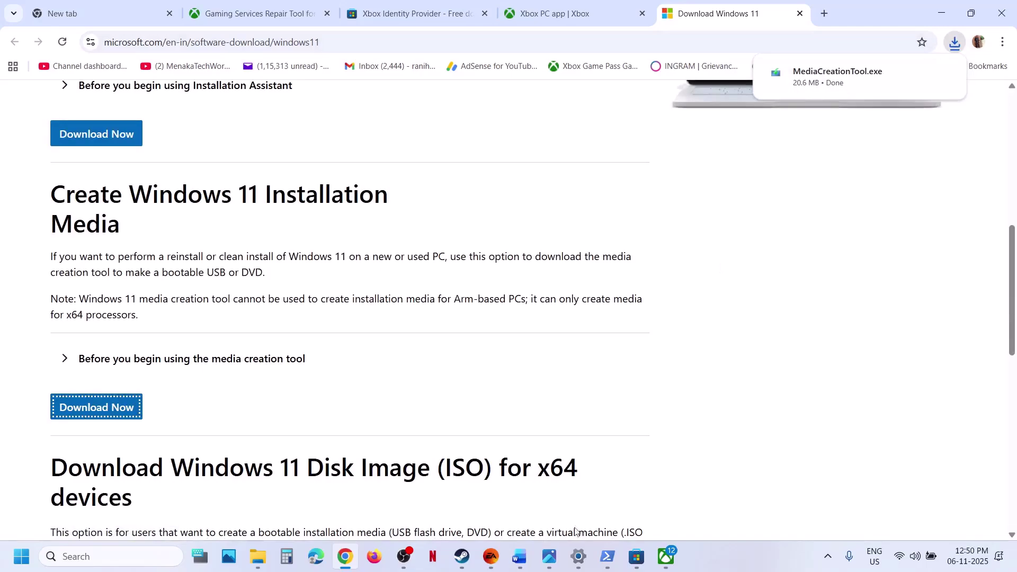
pyautogui.click(557, 549)
# Step: Step through screenshots from language and edition selection to the desktop with Windows.iso (8.png)
pyautogui.scroll(3, 639, 372)
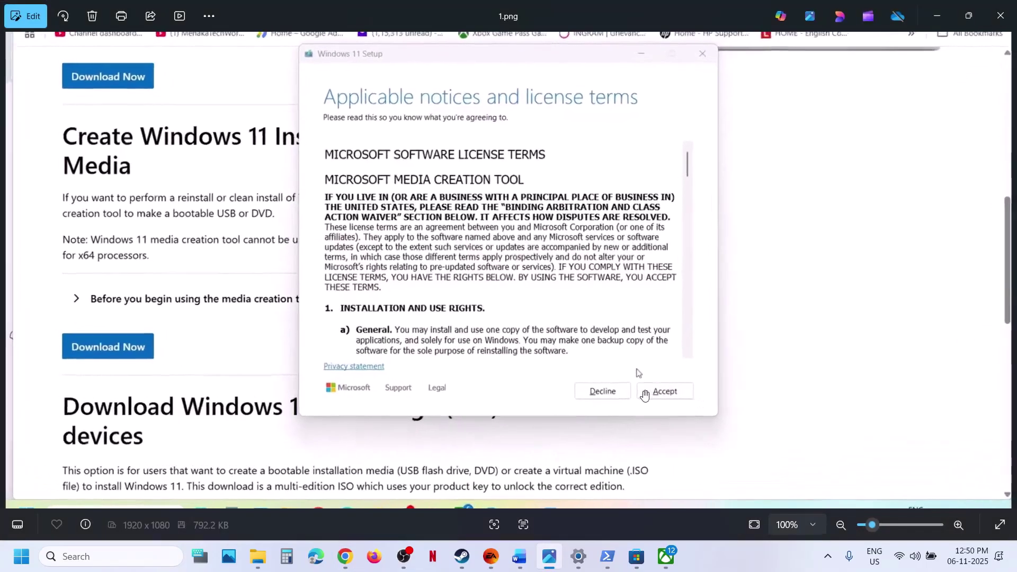
pyautogui.press('Right')
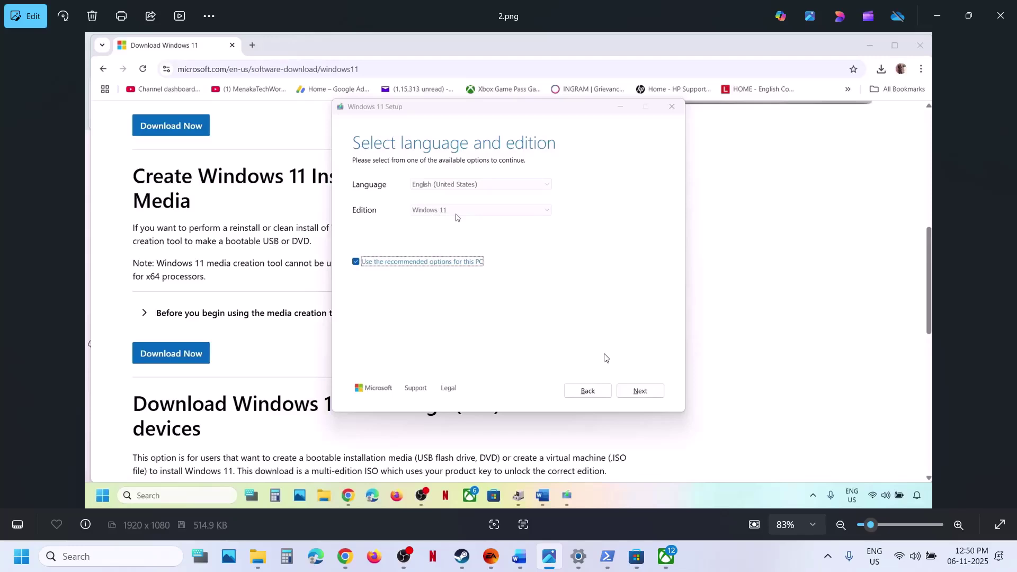
pyautogui.press('Right')
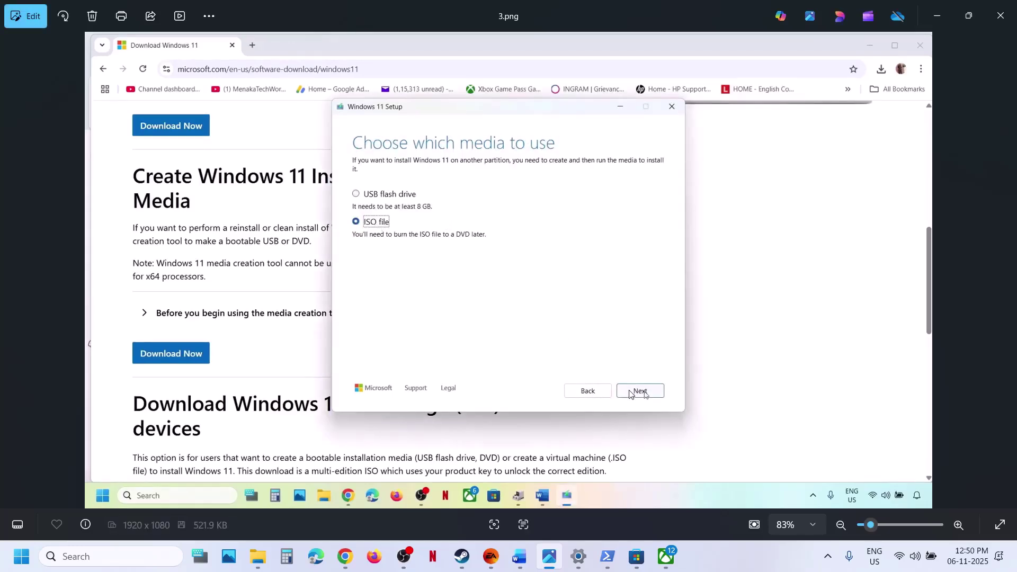
pyautogui.press('Right')
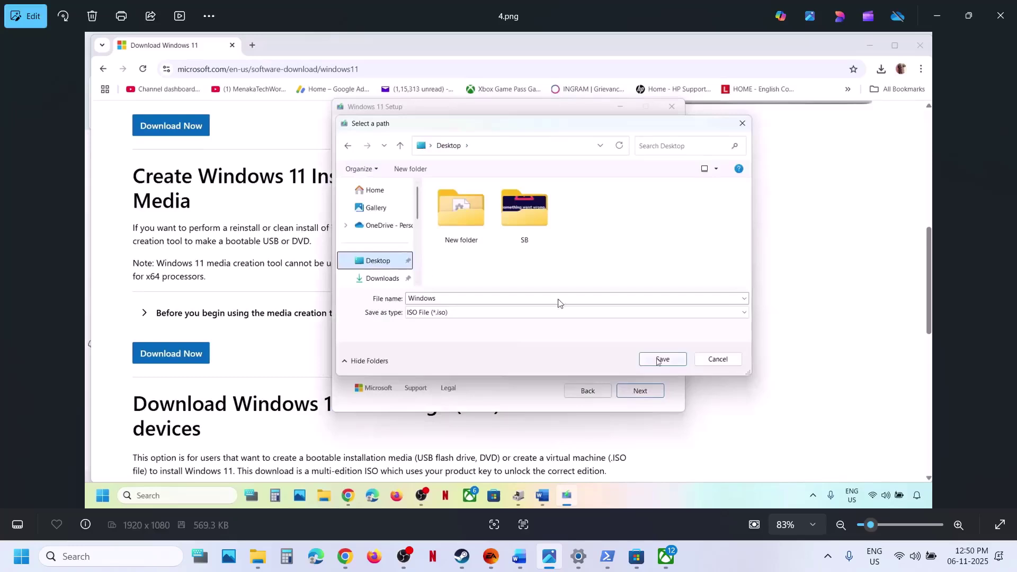
pyautogui.press('Right')
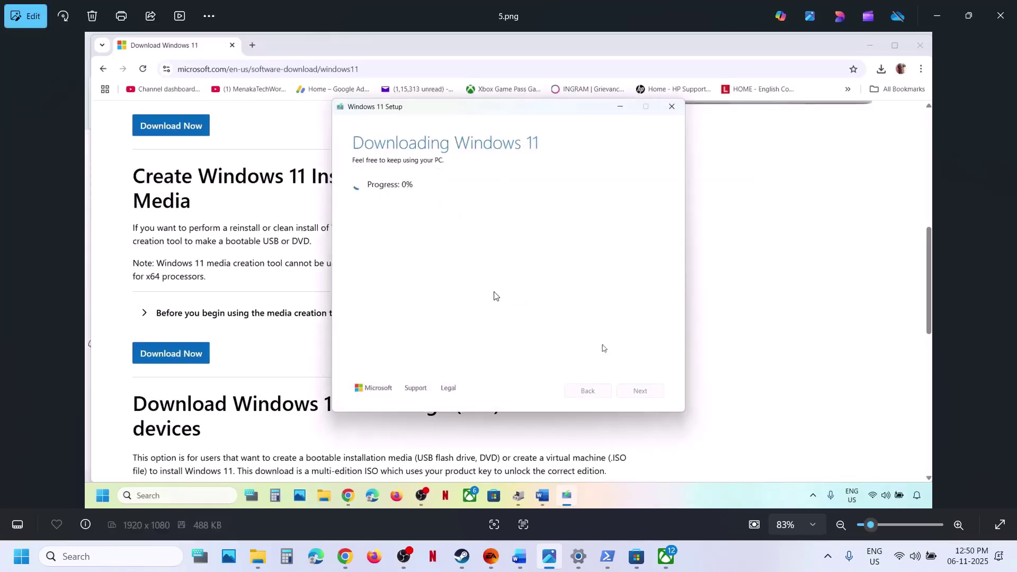
pyautogui.press('Right')
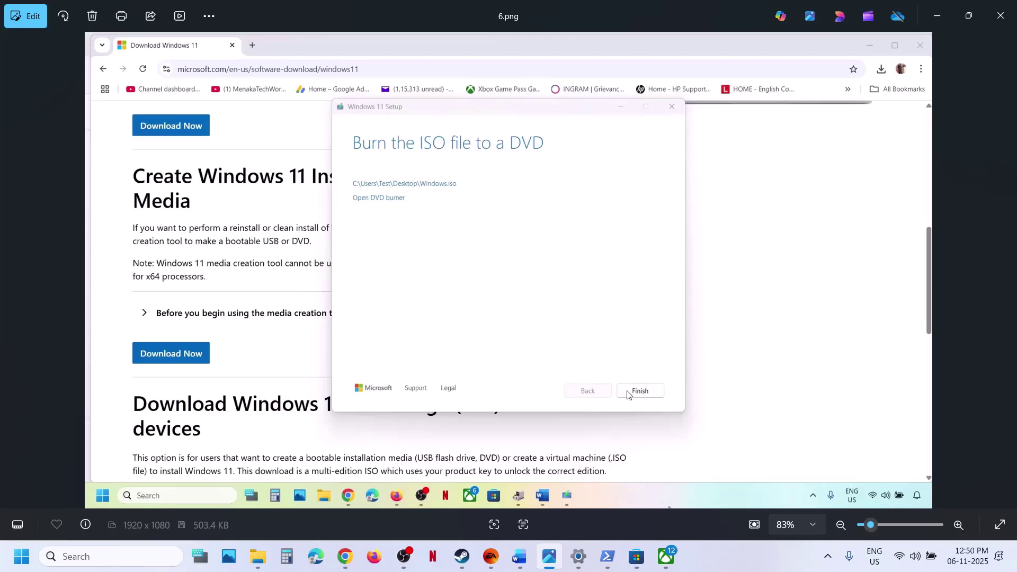
pyautogui.press('Right')
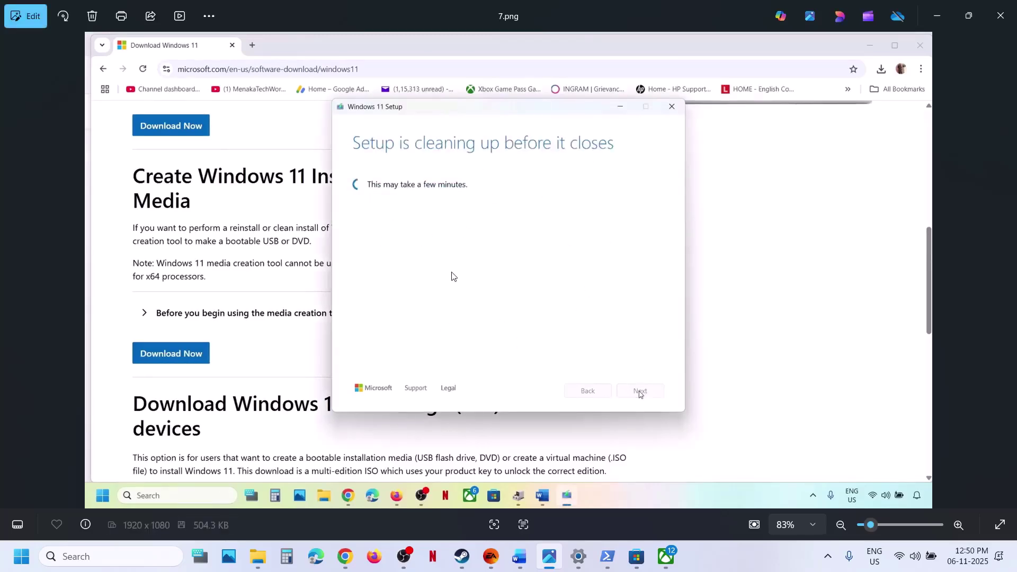
pyautogui.press('Right')
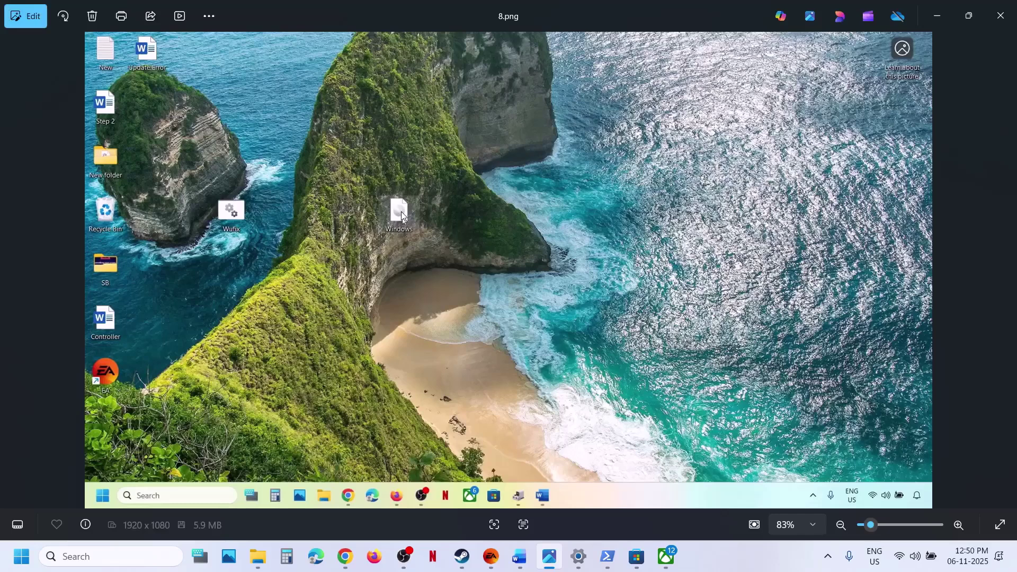
# Step: Step through screenshots 9.png to 13.png, from the opened ISO's files to Ready to install
pyautogui.press('Right')
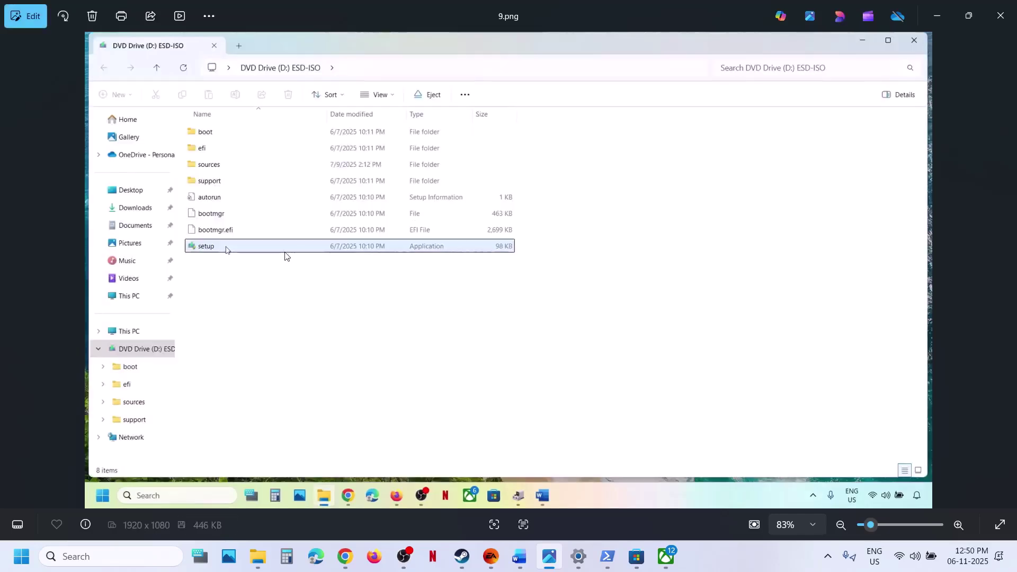
pyautogui.press('Right')
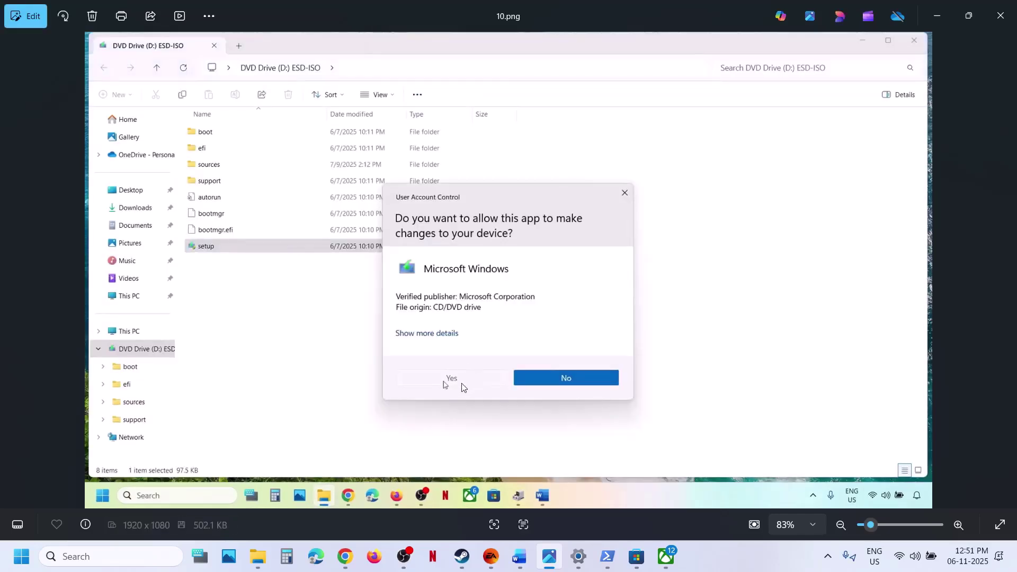
pyautogui.press('Right')
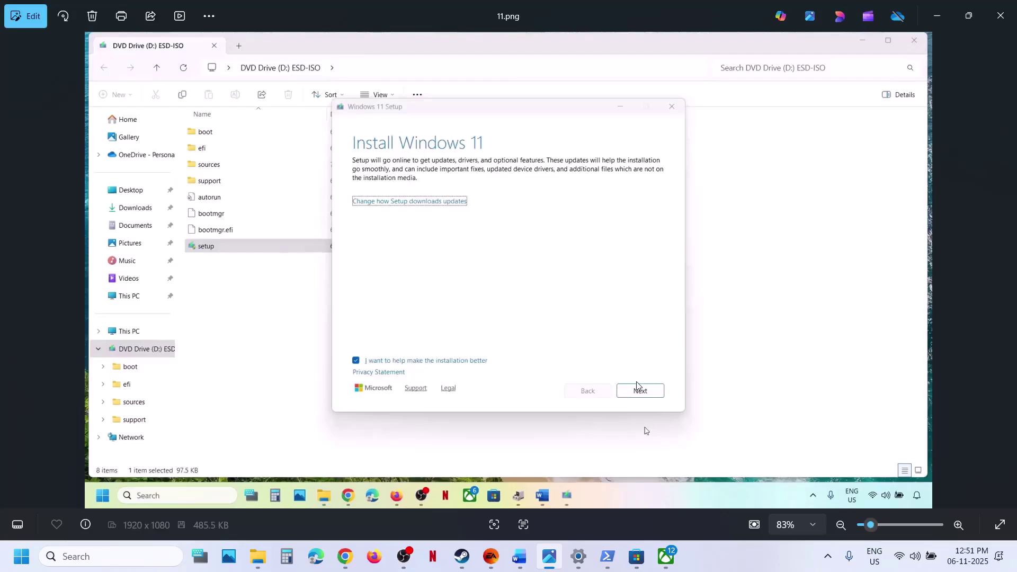
pyautogui.press('Right')
pyautogui.press('Right')
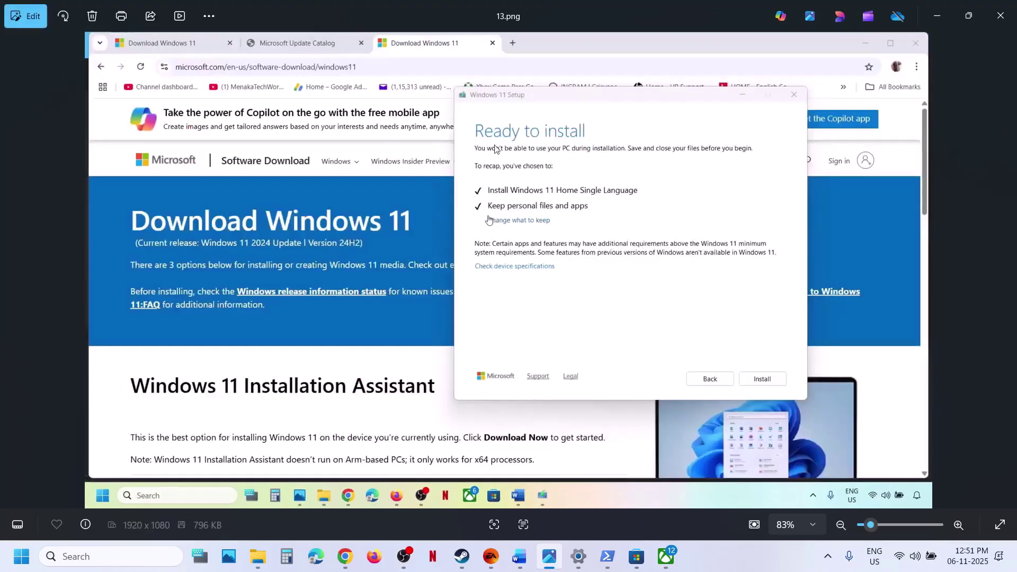